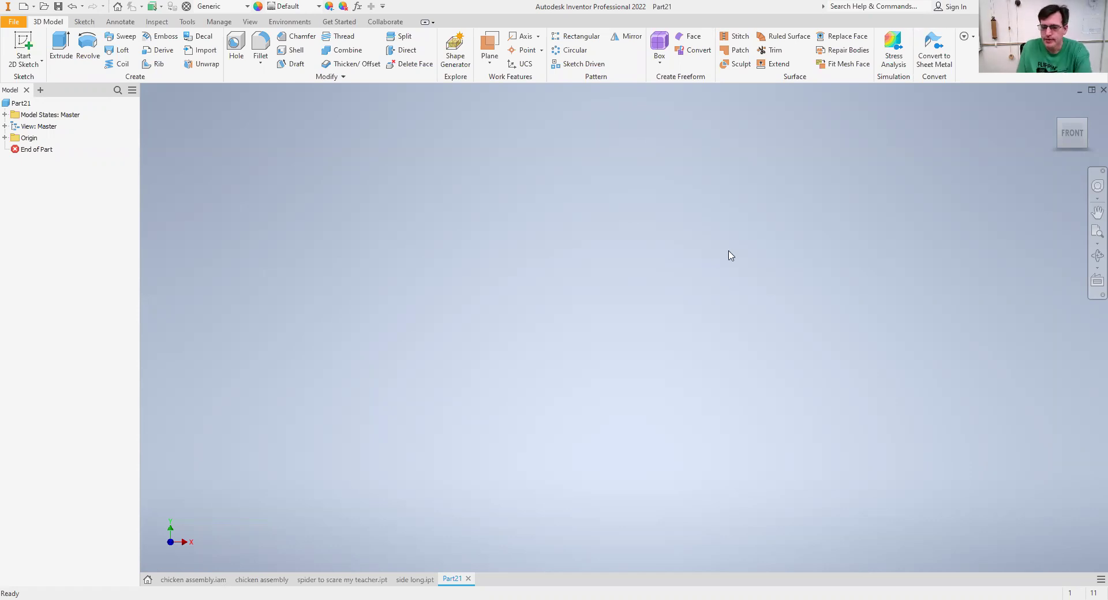
Step: Start a 2D sketch on the front (XY) origin plane and choose a rectangle tool
{"action": "left_click", "coordinate": [23, 46]}
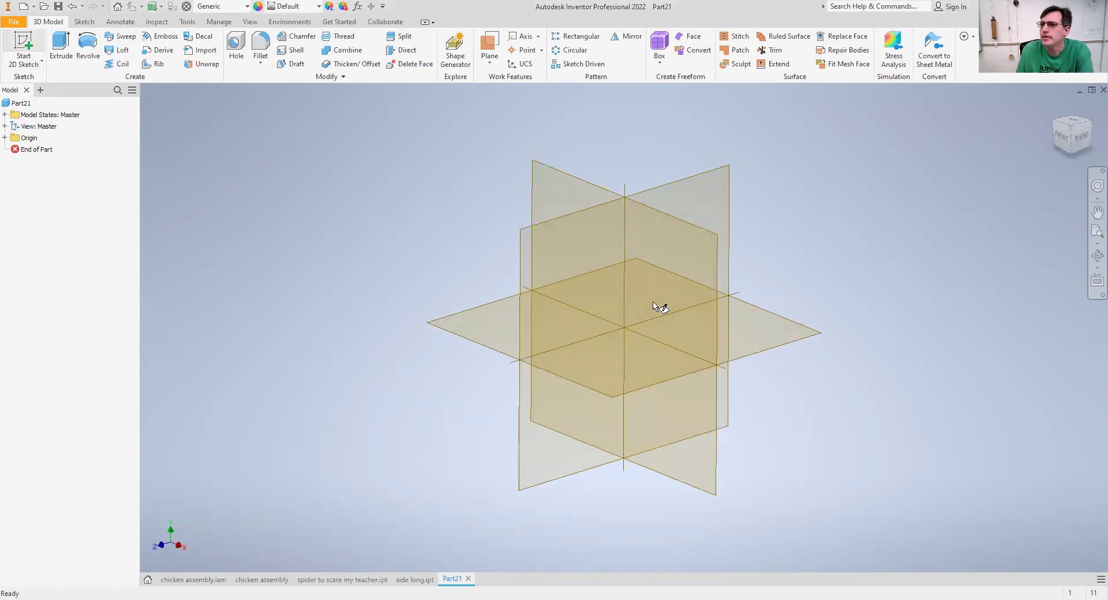
{"action": "left_click", "coordinate": [684, 283]}
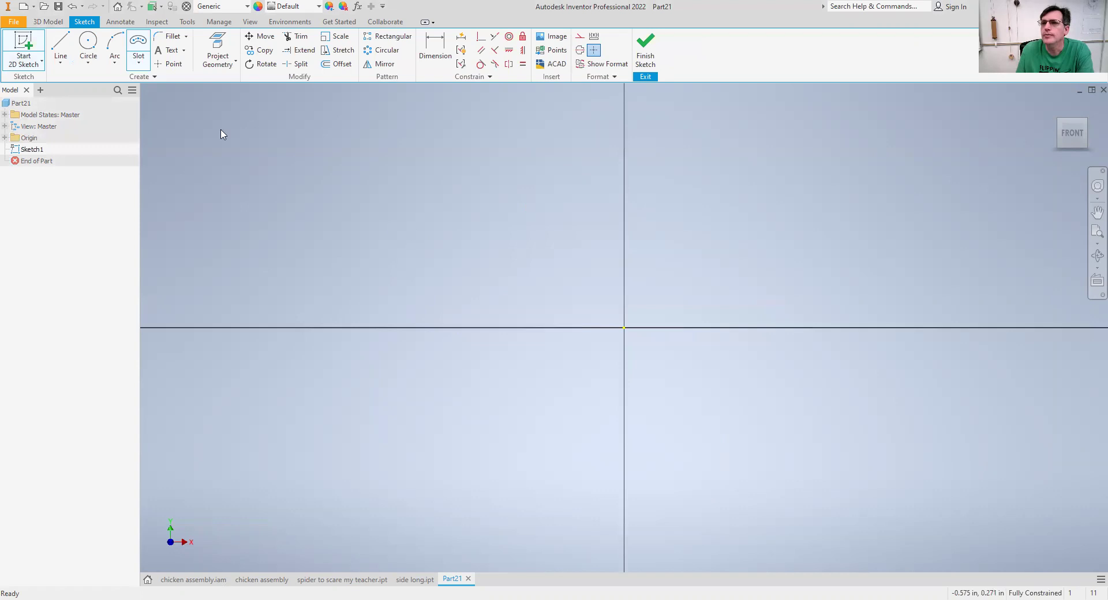
{"action": "left_click", "coordinate": [138, 63]}
{"action": "left_click", "coordinate": [167, 84]}
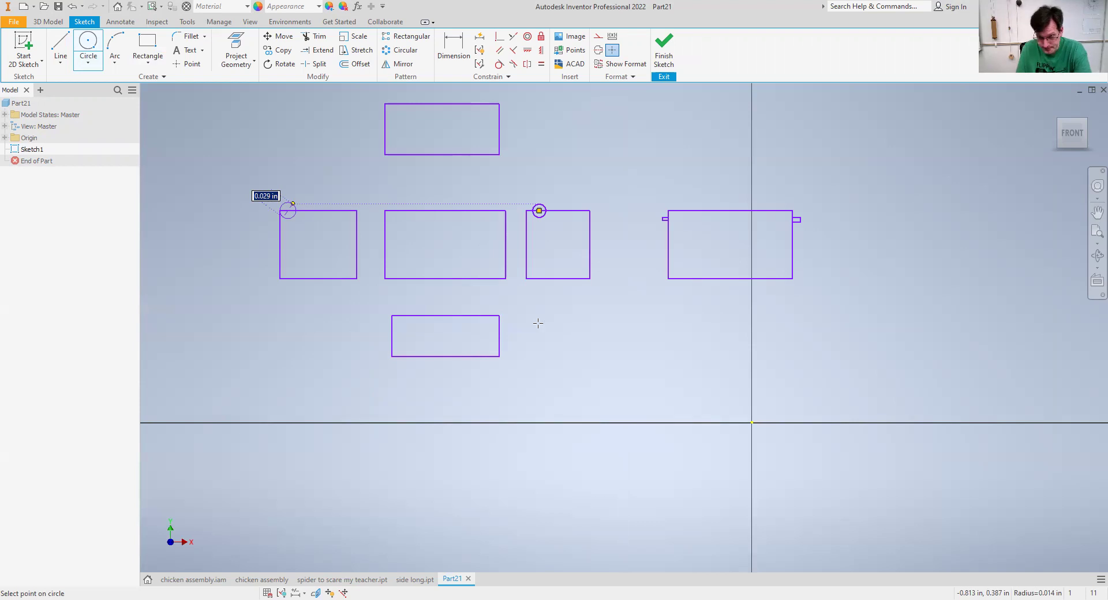
Step: Place a circle about 0.029 in across on the leftmost rectangle's top edge, and copy the narrow rectangle together with its circle
{"action": "key", "text": "Return"}
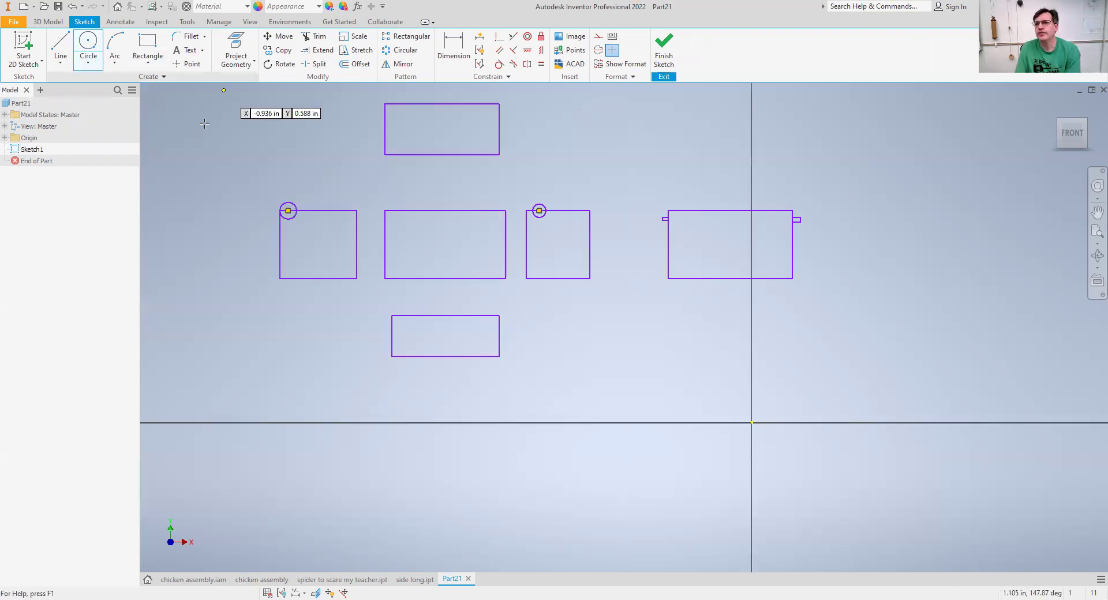
{"action": "key", "text": "Escape"}
{"action": "left_click_drag", "start_coordinate": [508, 190], "coordinate": [612, 297]}
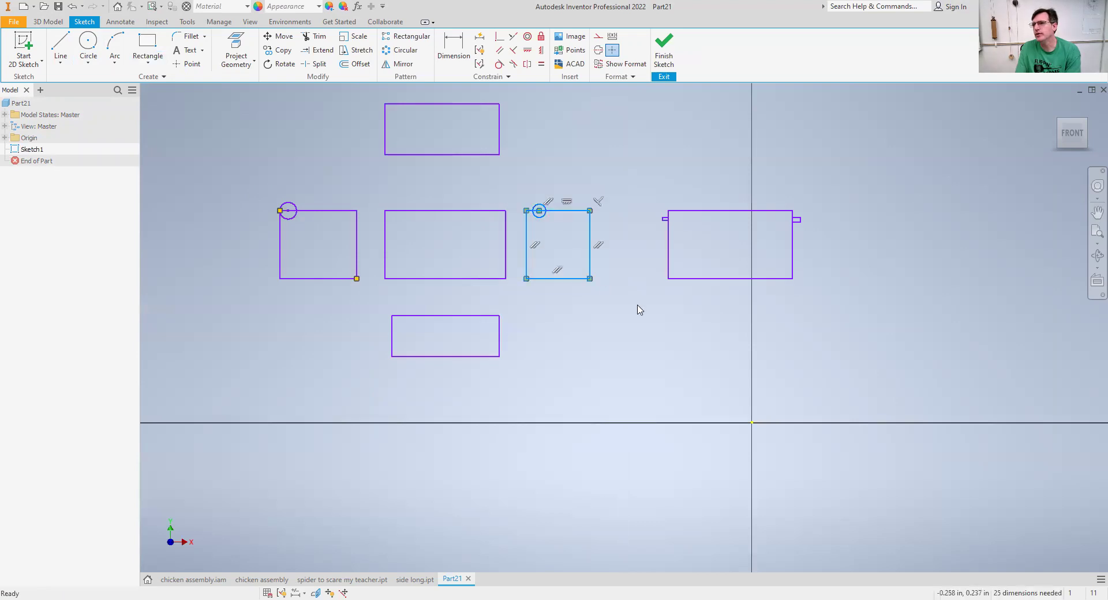
{"action": "key", "text": "ctrl+c"}
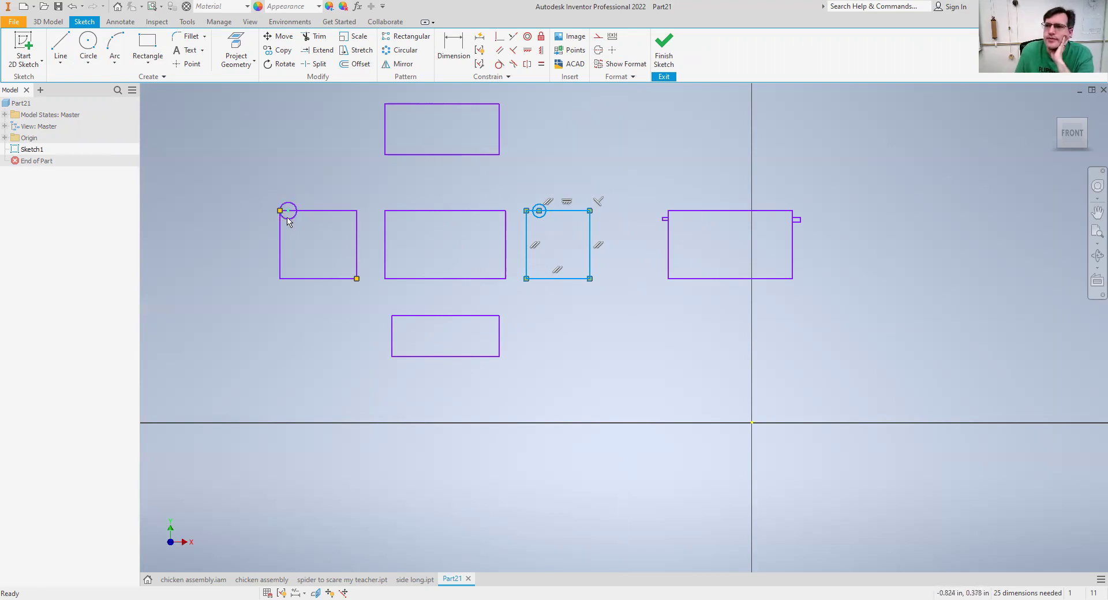
{"action": "mouse_move", "coordinate": [526, 210]}
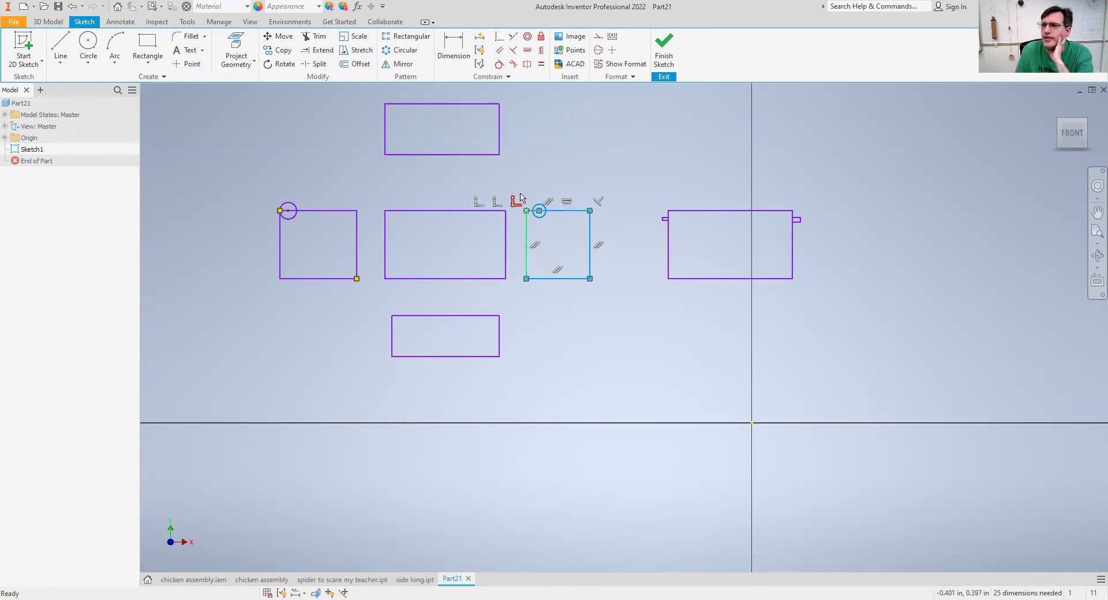
{"action": "left_click_drag", "start_coordinate": [514, 195], "coordinate": [605, 296]}
{"action": "left_click", "coordinate": [664, 351]}
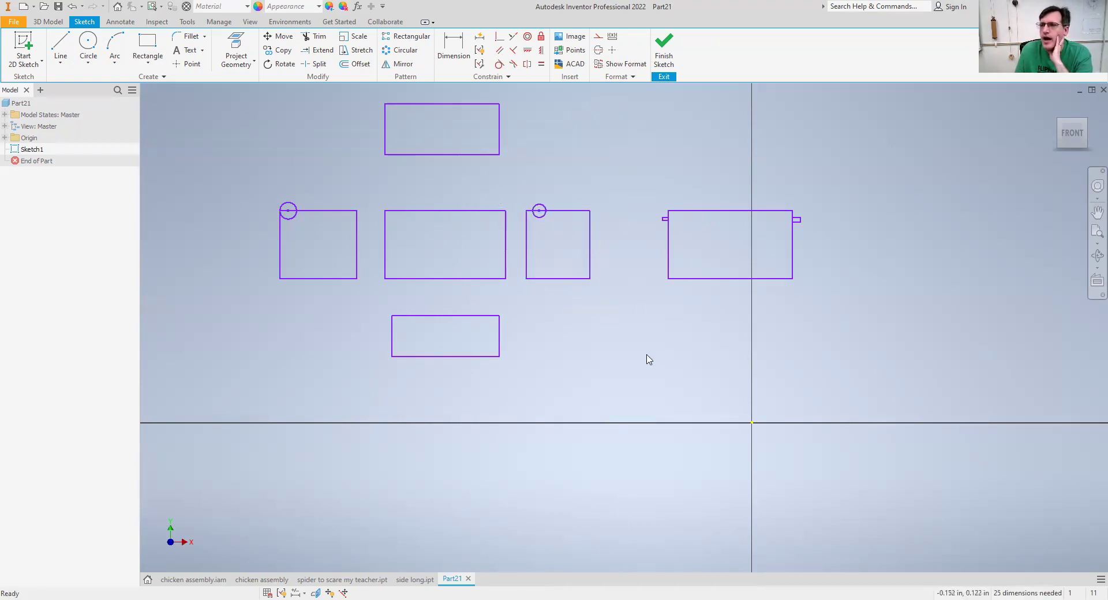
Step: Delete all the rectangles and circles from the sketch
{"action": "scroll", "coordinate": [536, 363], "scroll_direction": "up", "scroll_amount": 5}
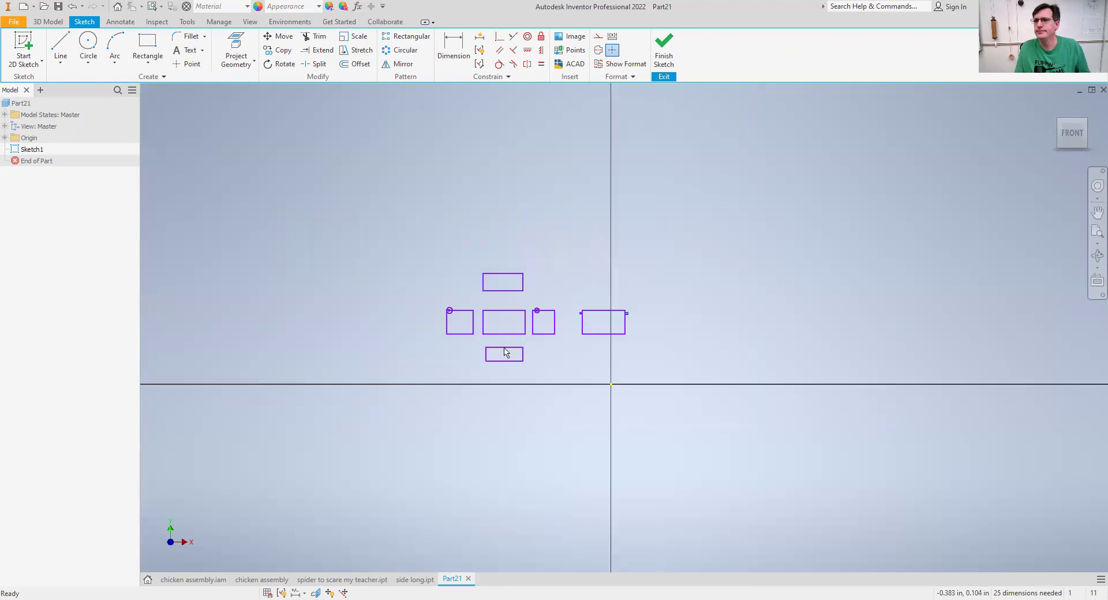
{"action": "left_click_drag", "start_coordinate": [407, 225], "coordinate": [697, 398]}
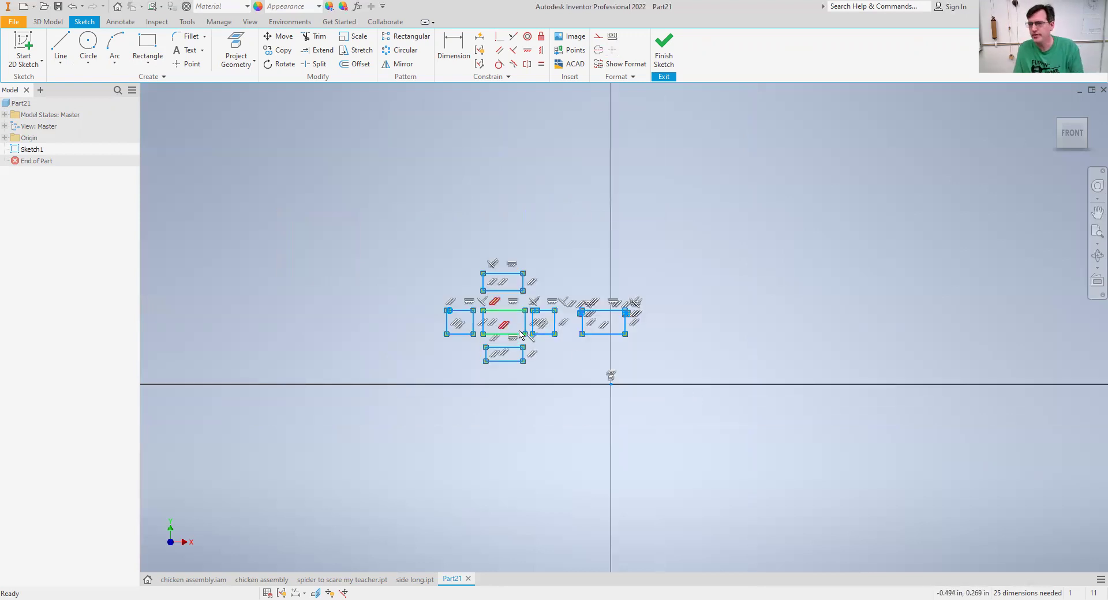
{"action": "key", "text": "Delete"}
Step: Draw a rectangle 4 in wide and 3 in high with its lower-left corner at the origin
{"action": "left_click", "coordinate": [140, 44]}
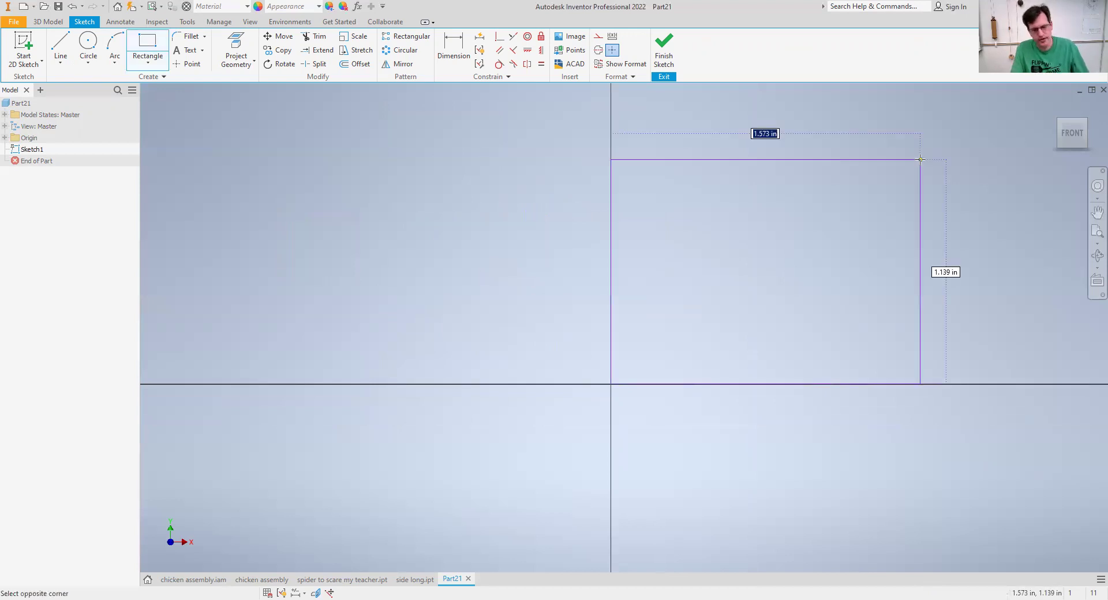
{"action": "type", "text": "4"}
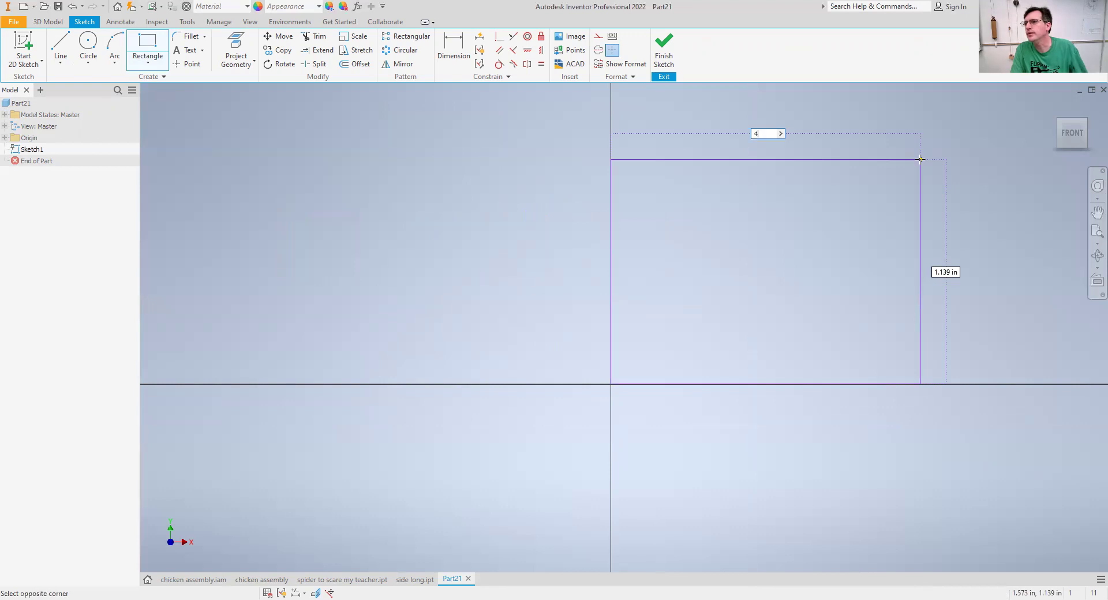
{"action": "key", "text": "Tab"}
{"action": "type", "text": "3"}
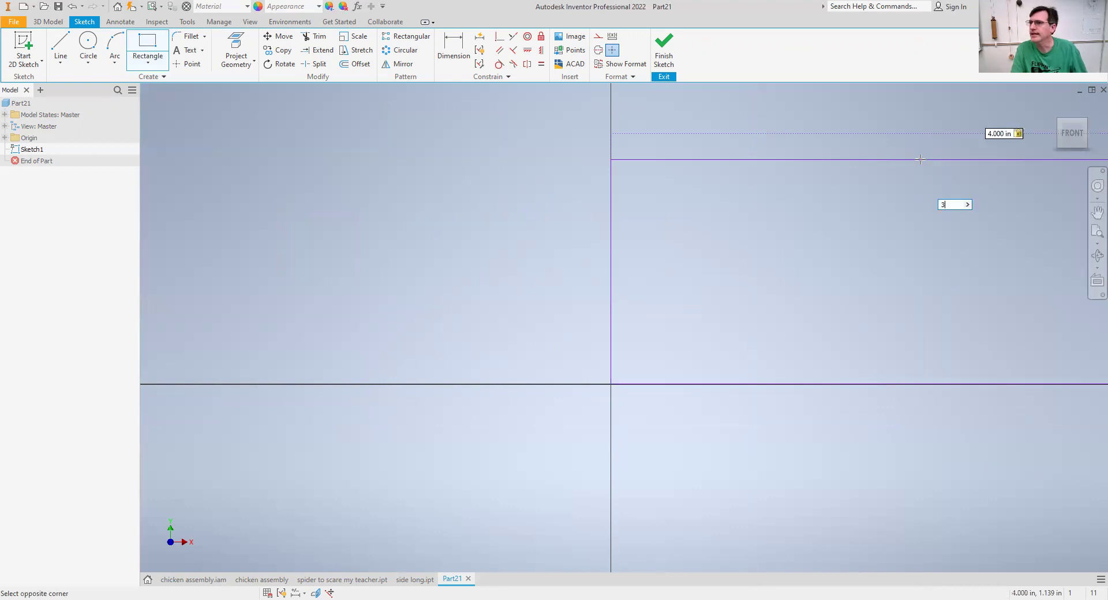
{"action": "key", "text": "Tab"}
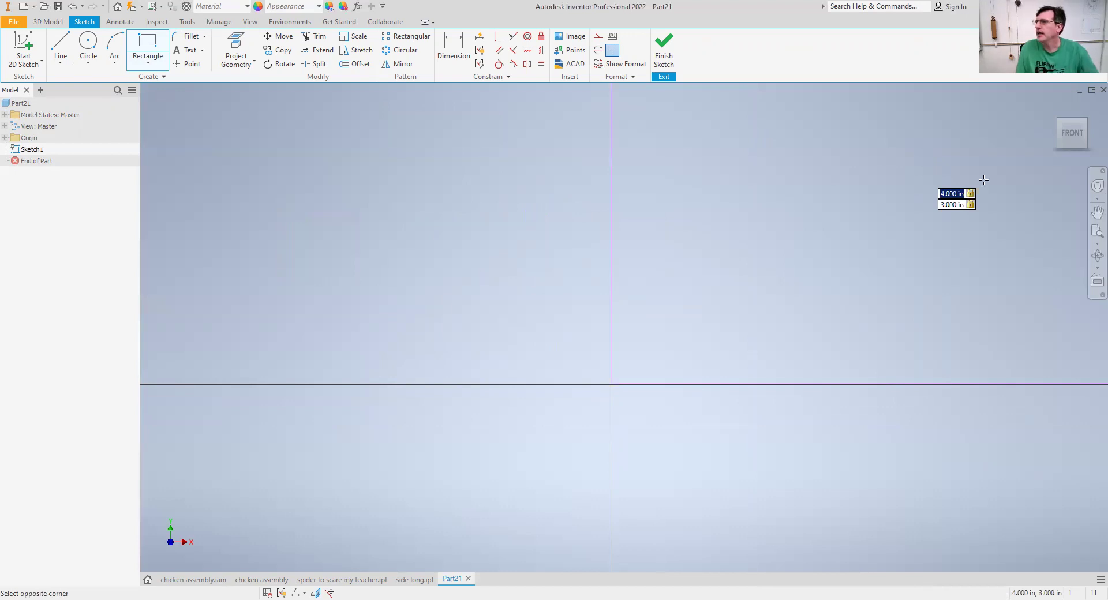
{"action": "key", "text": "Return"}
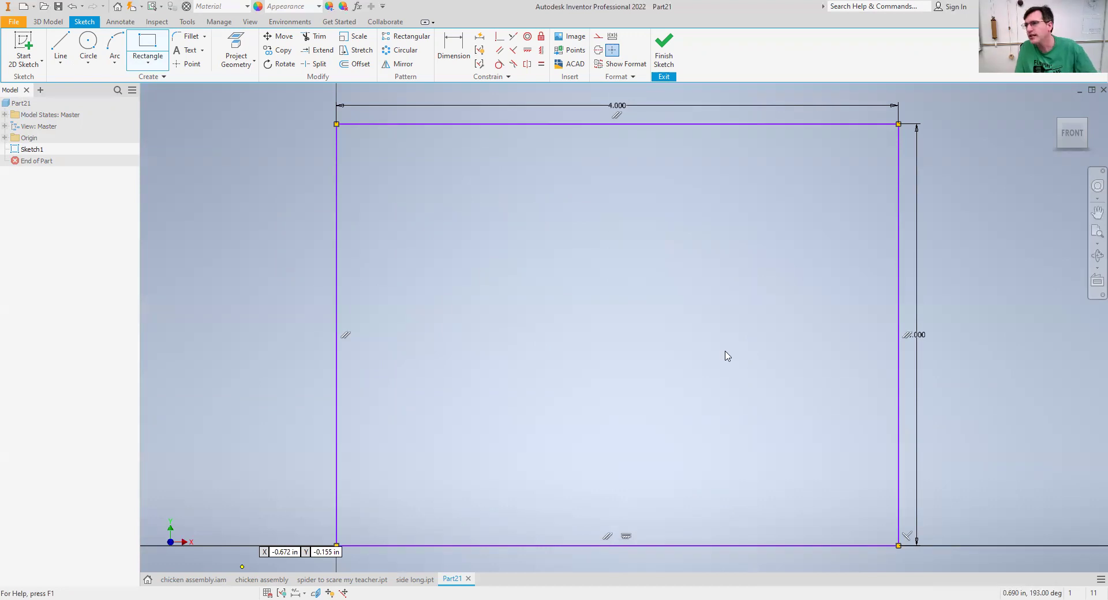
{"action": "key", "text": "Escape"}
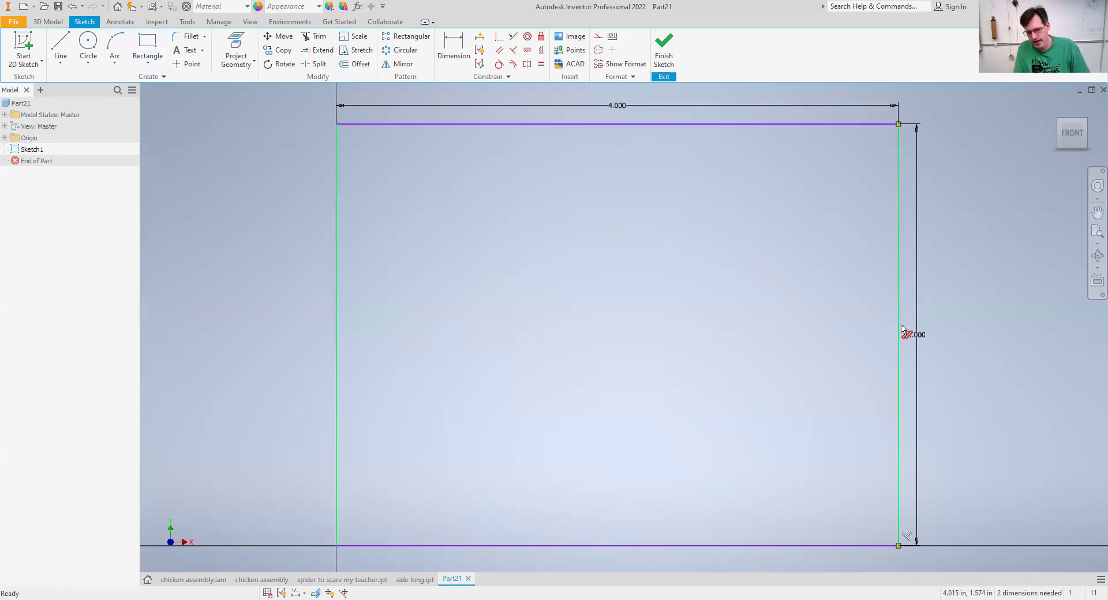
Step: Delete the large rectangle's right edge, its 3 in height dimension and its bottom edge
{"action": "key", "text": "Delete"}
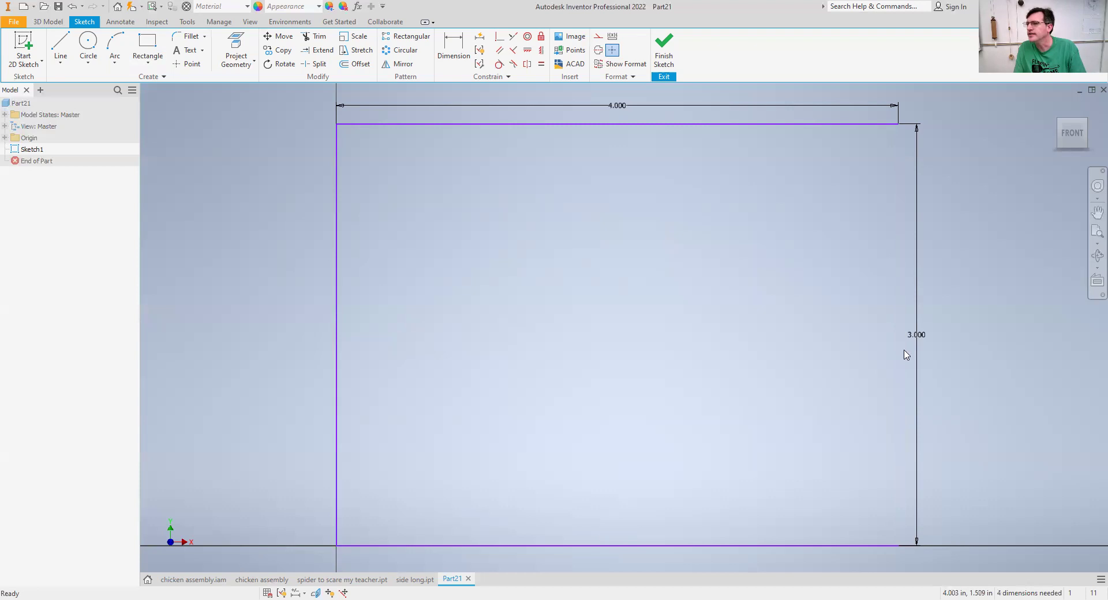
{"action": "left_click", "coordinate": [919, 342]}
{"action": "key", "text": "Delete"}
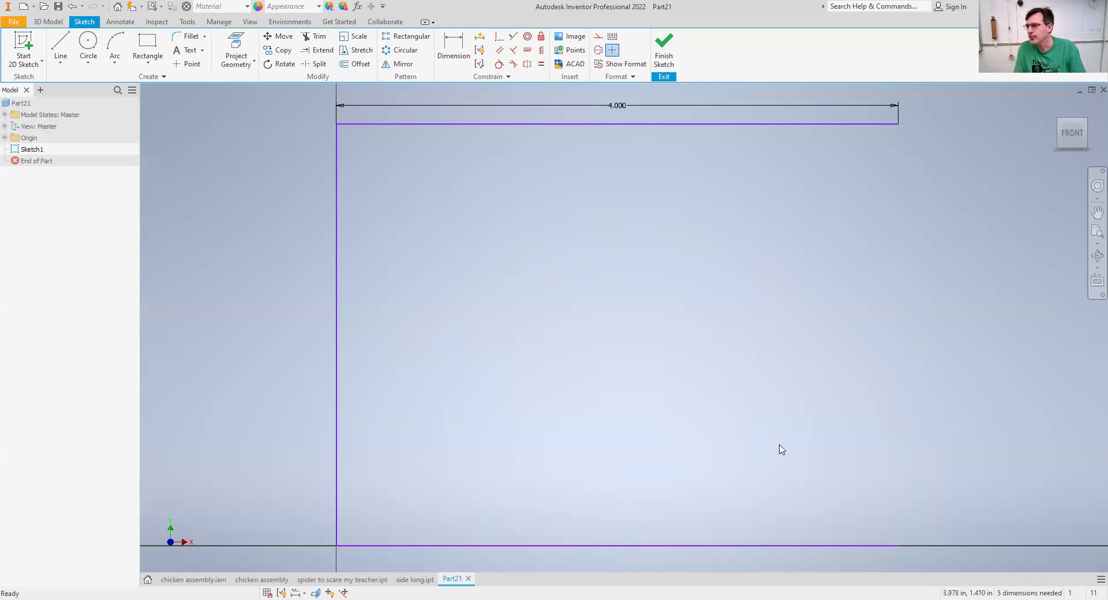
{"action": "right_click", "coordinate": [618, 550]}
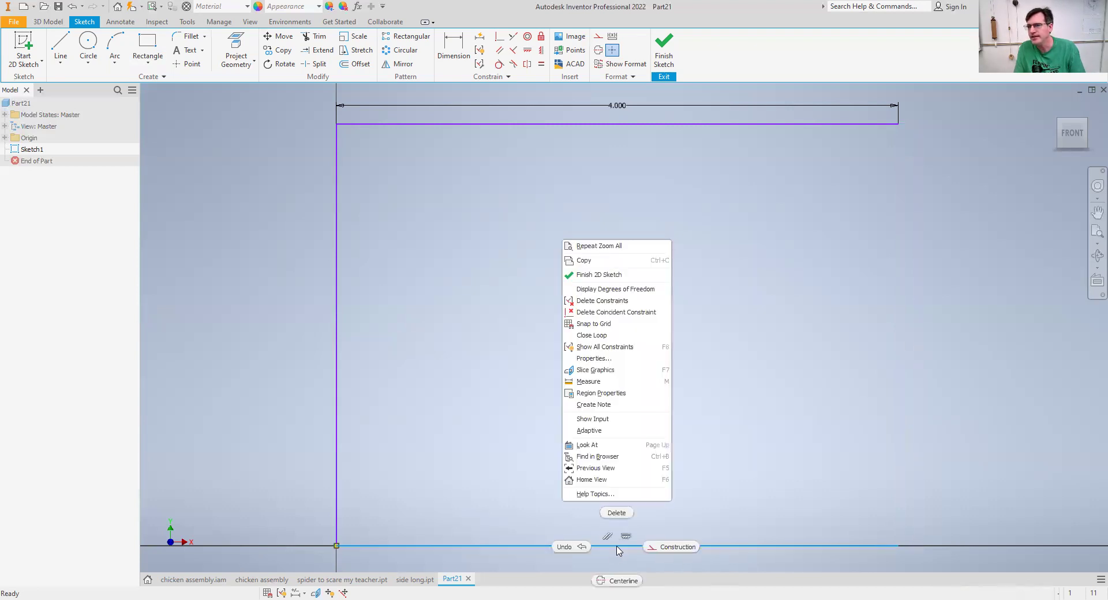
{"action": "left_click", "coordinate": [615, 514]}
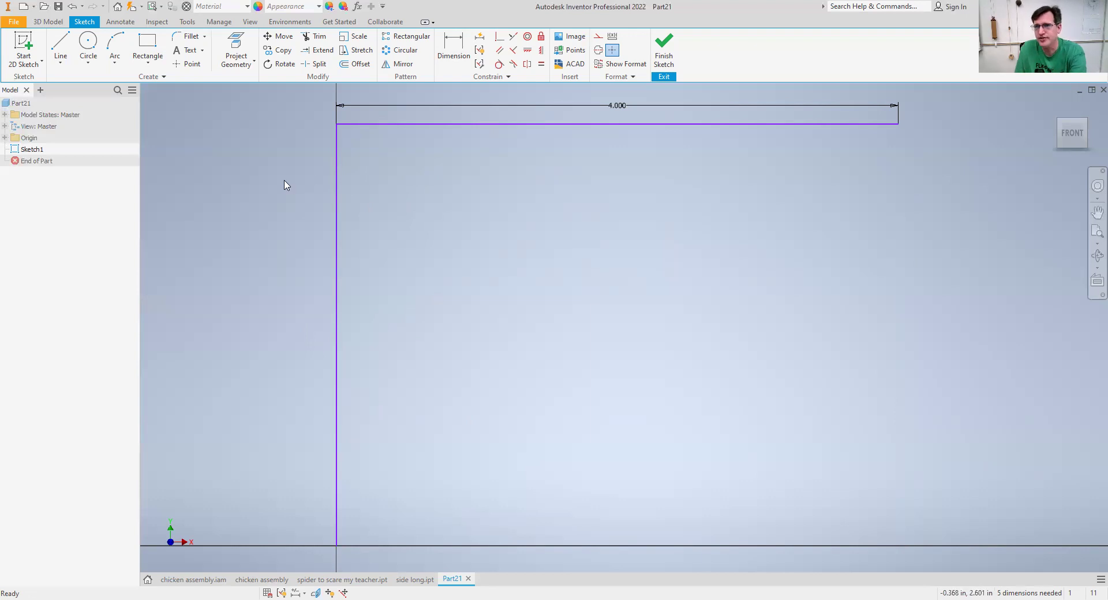
Step: Draw a 2 in by 2 in square below the 4 in line, to the right of the vertical line
{"action": "left_click", "coordinate": [148, 47]}
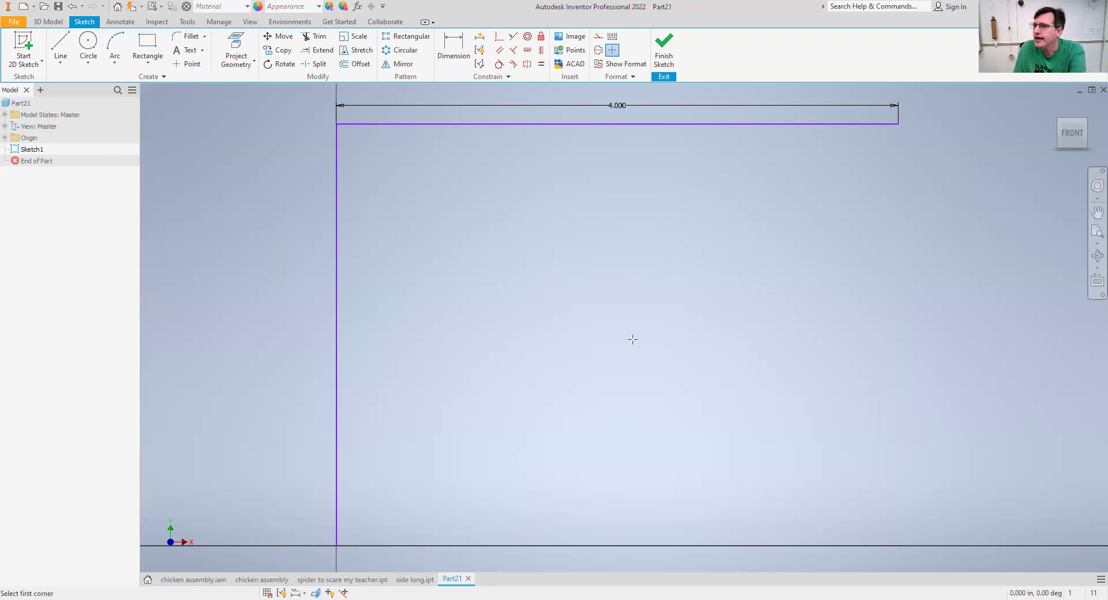
{"action": "left_click", "coordinate": [517, 262]}
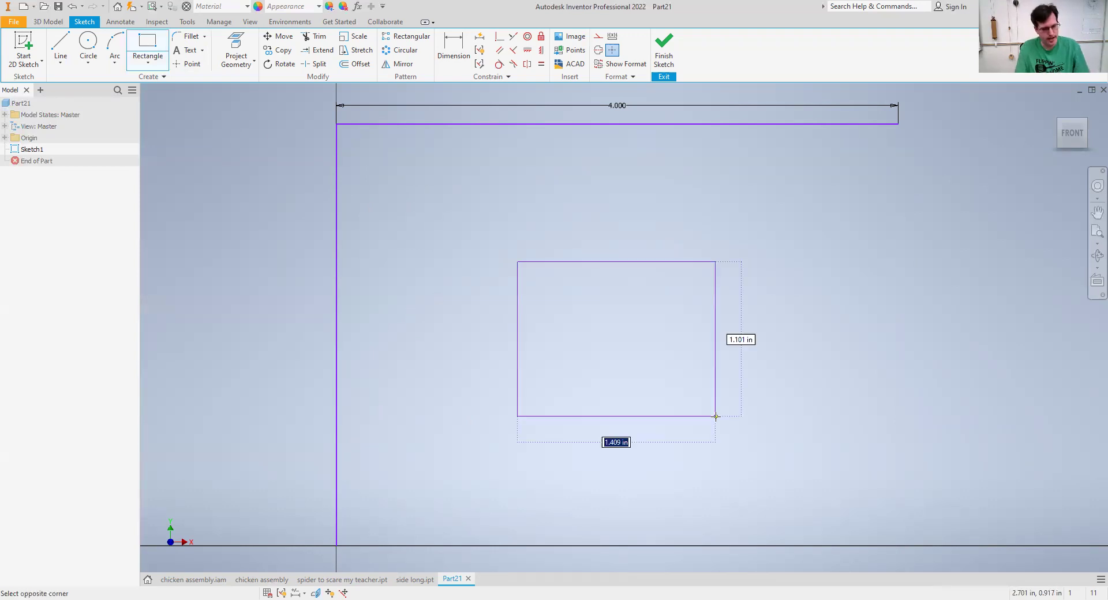
{"action": "type", "text": "2"}
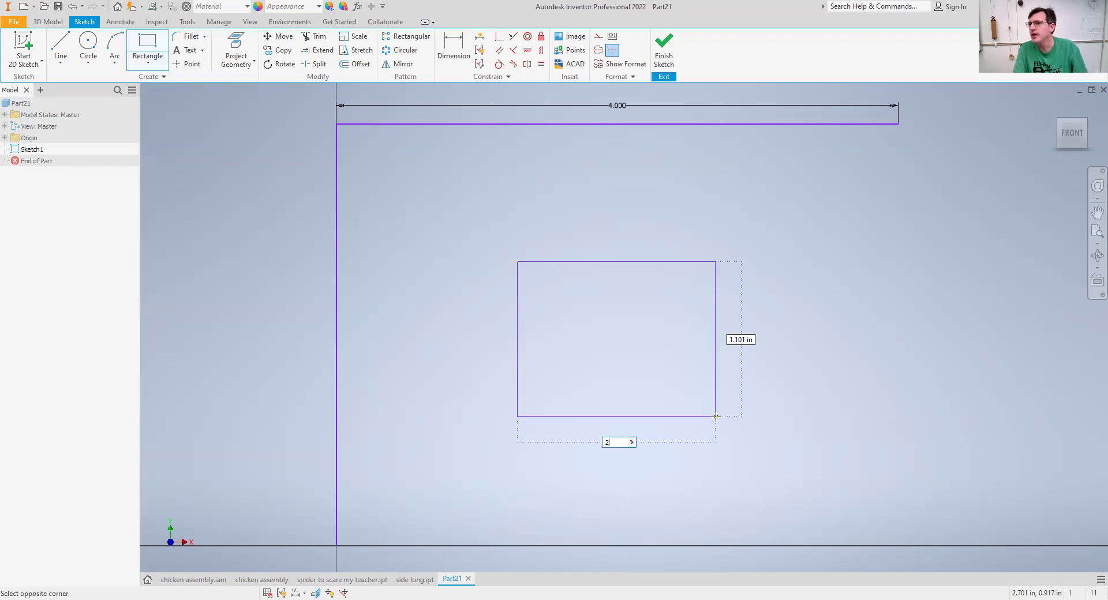
{"action": "key", "text": "Tab"}
{"action": "type", "text": "2"}
{"action": "key", "text": "Tab"}
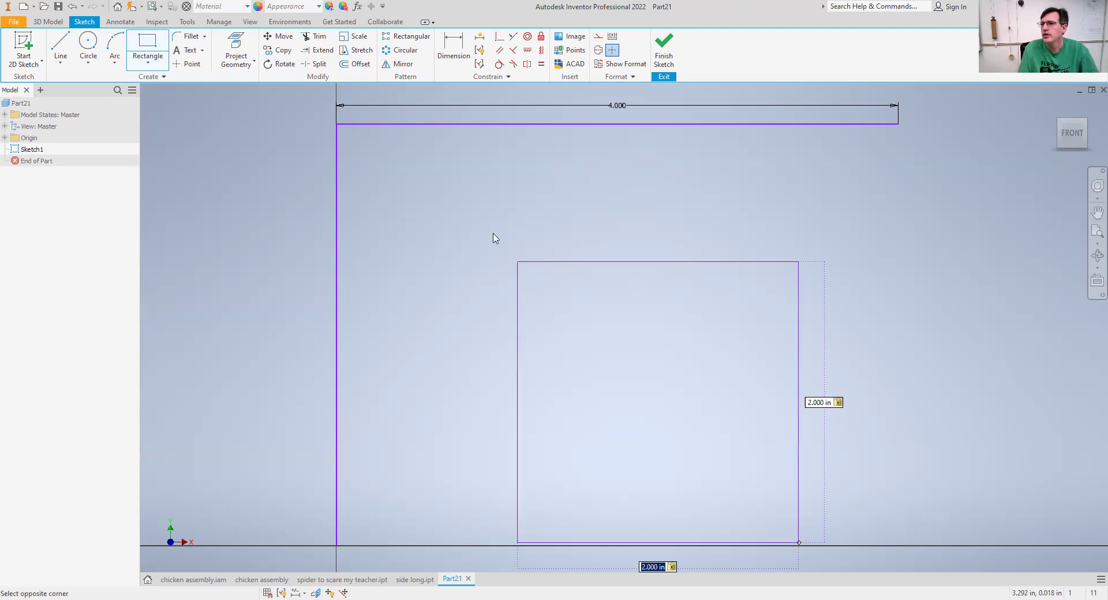
{"action": "key", "text": "Return"}
{"action": "right_click", "coordinate": [458, 238]}
{"action": "left_click", "coordinate": [485, 238]}
Step: Move the whole 2 in square up and to the left, clear of the horizontal axis
{"action": "left_click_drag", "start_coordinate": [485, 238], "coordinate": [871, 584]}
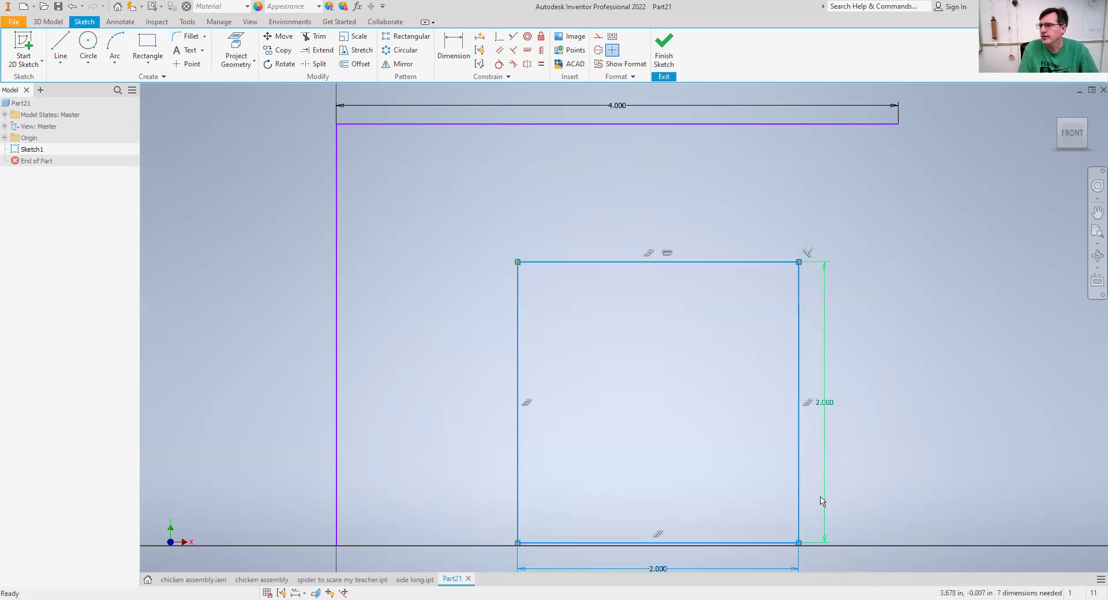
{"action": "left_click_drag", "start_coordinate": [799, 486], "coordinate": [756, 418]}
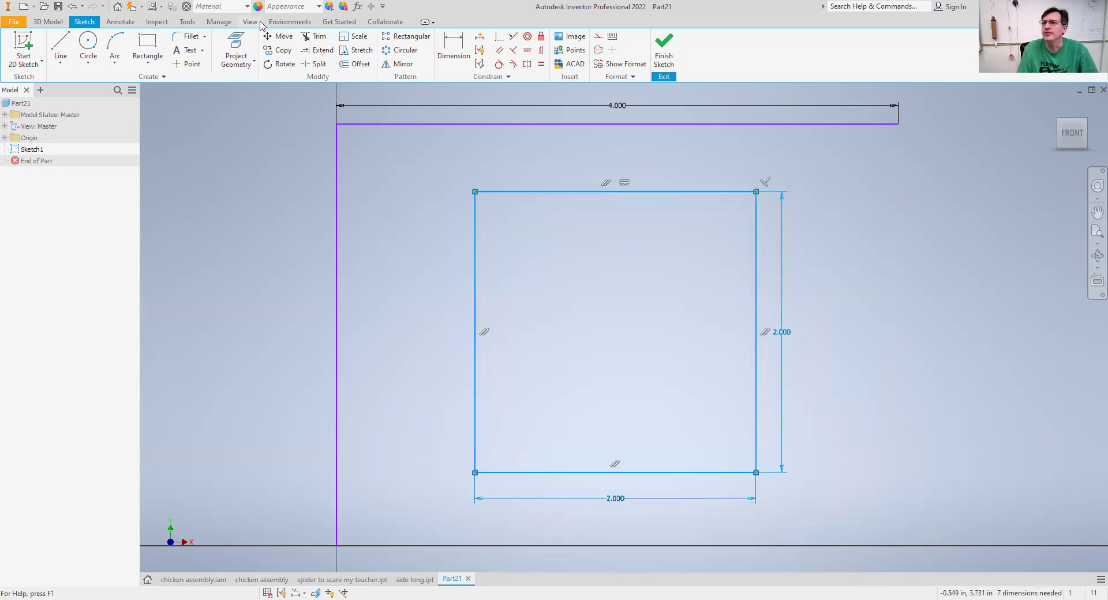
{"action": "left_click", "coordinate": [448, 344]}
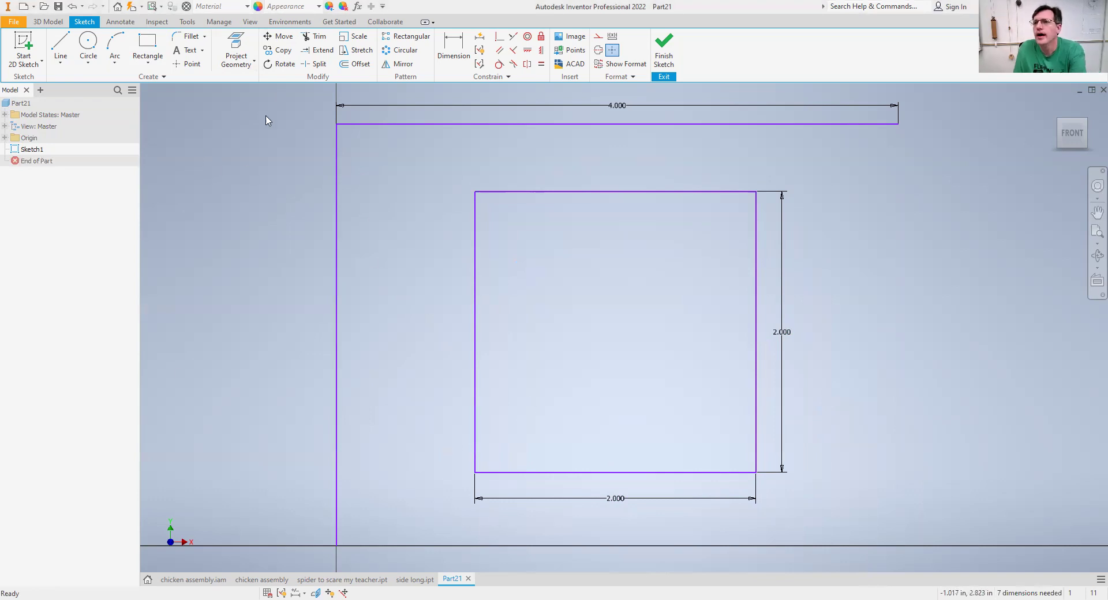
Step: Draw a small rectangle 1/8 in wide and about 0.234 in high outward from the square's lower-left corner
{"action": "left_click", "coordinate": [154, 49]}
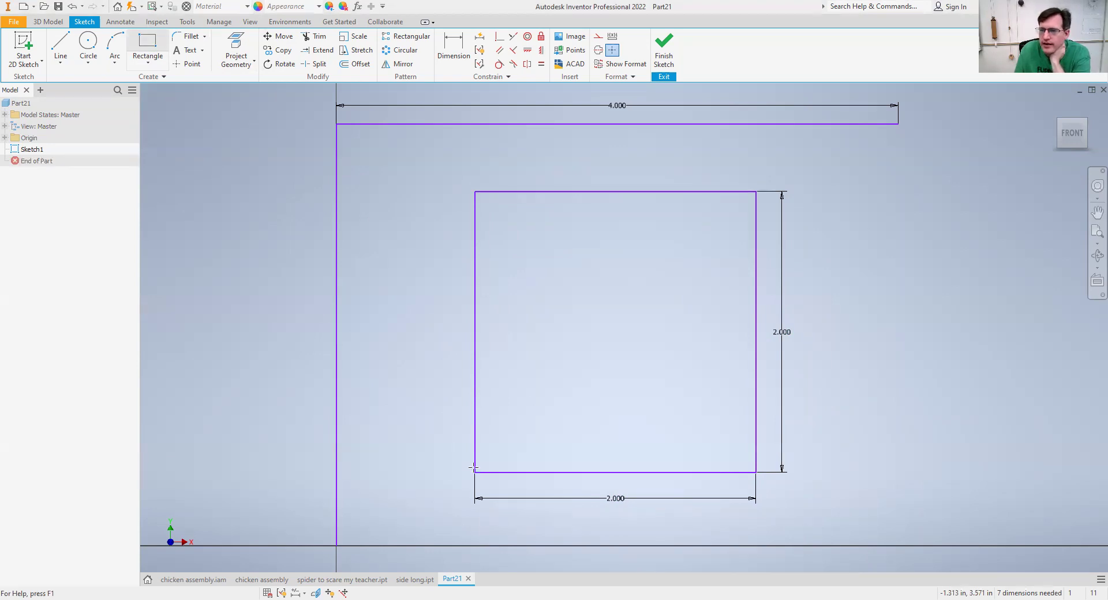
{"action": "left_click", "coordinate": [476, 473]}
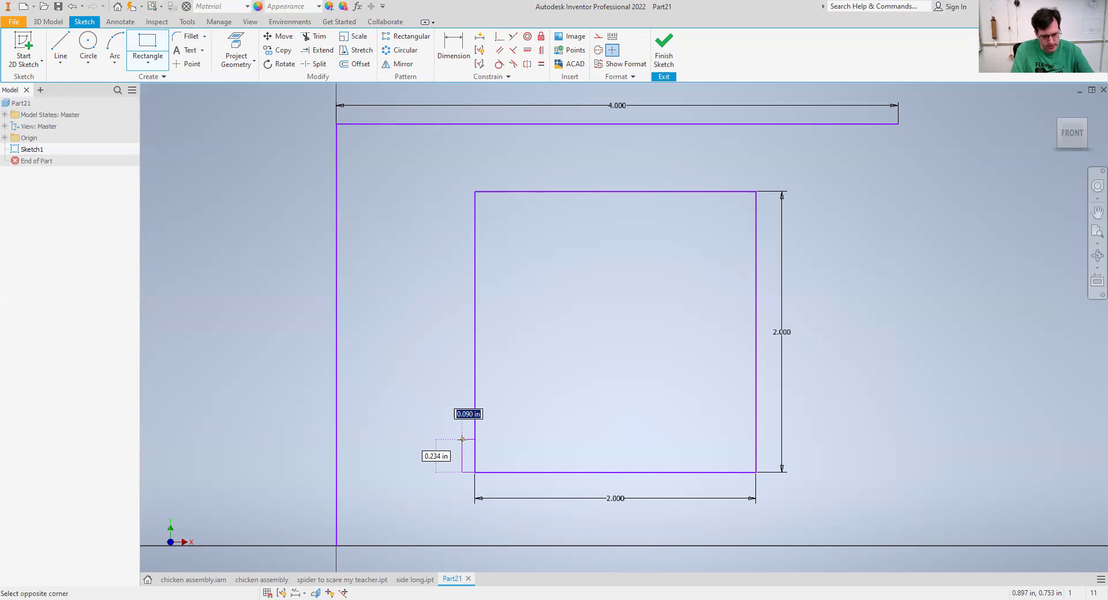
{"action": "type", "text": "1/"}
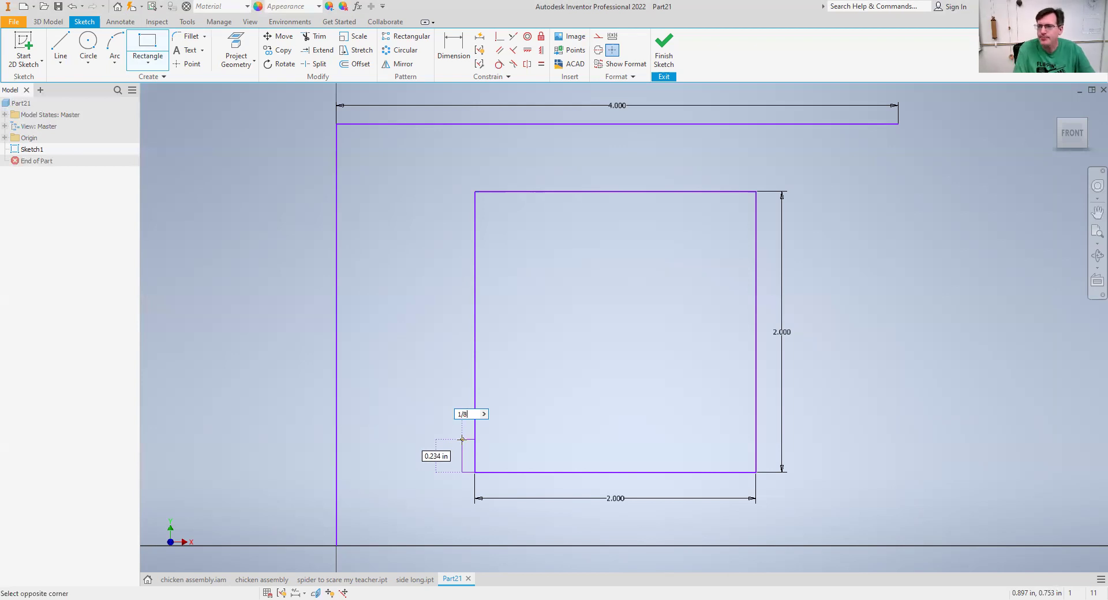
{"action": "type", "text": "8"}
{"action": "key", "text": "Return"}
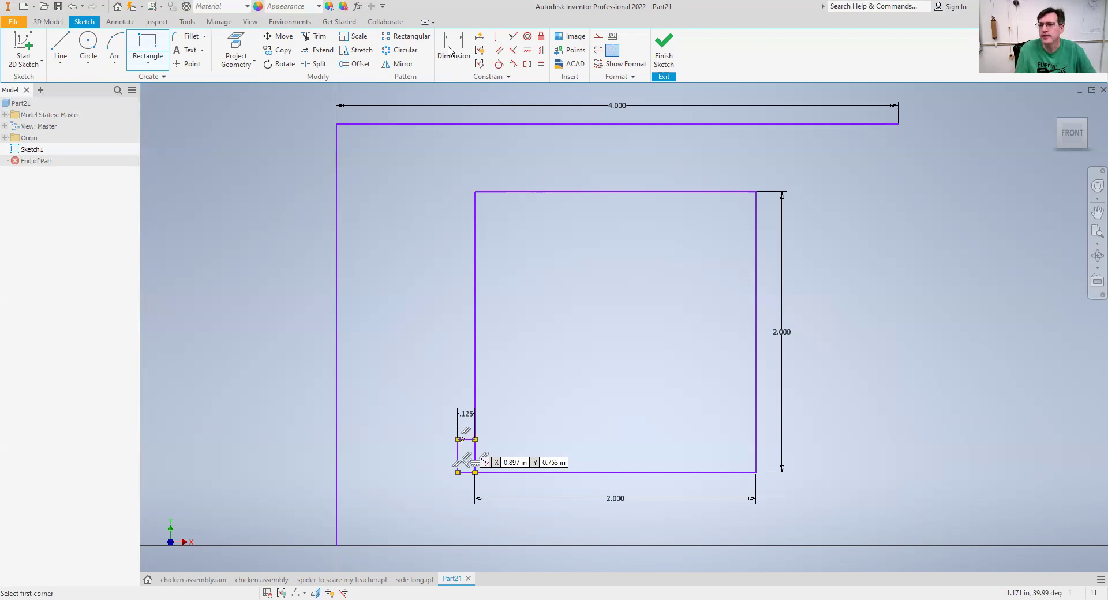
Step: Dimension the small rectangle's height on its left edge and set it to .25 in
{"action": "key", "text": "d"}
{"action": "left_click", "coordinate": [457, 462]}
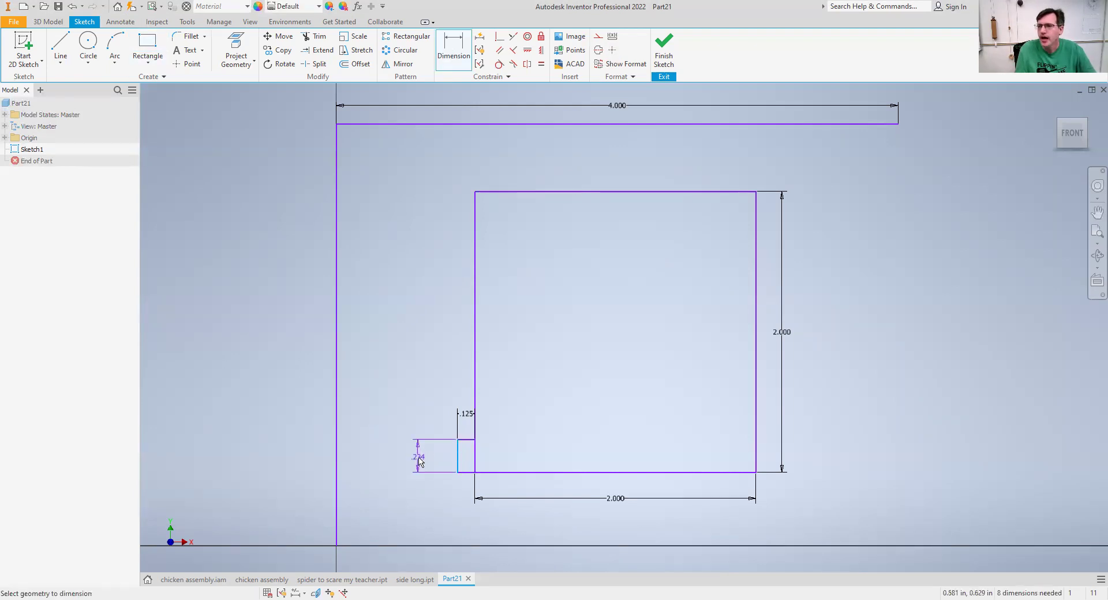
{"action": "left_click", "coordinate": [418, 457]}
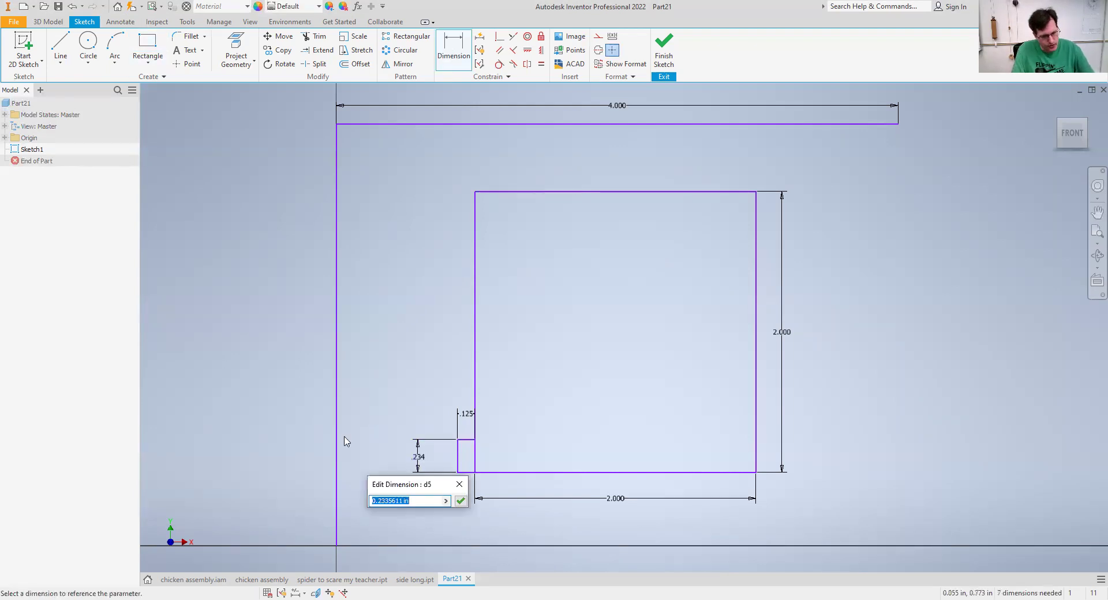
{"action": "type", "text": ".2"}
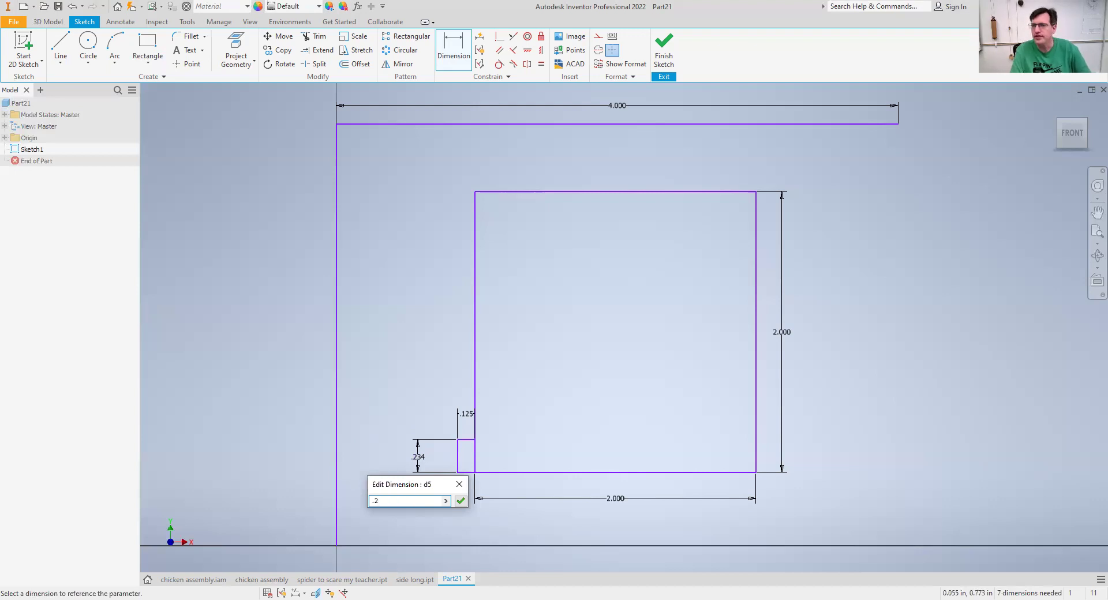
{"action": "type", "text": "5"}
{"action": "key", "text": "Return"}
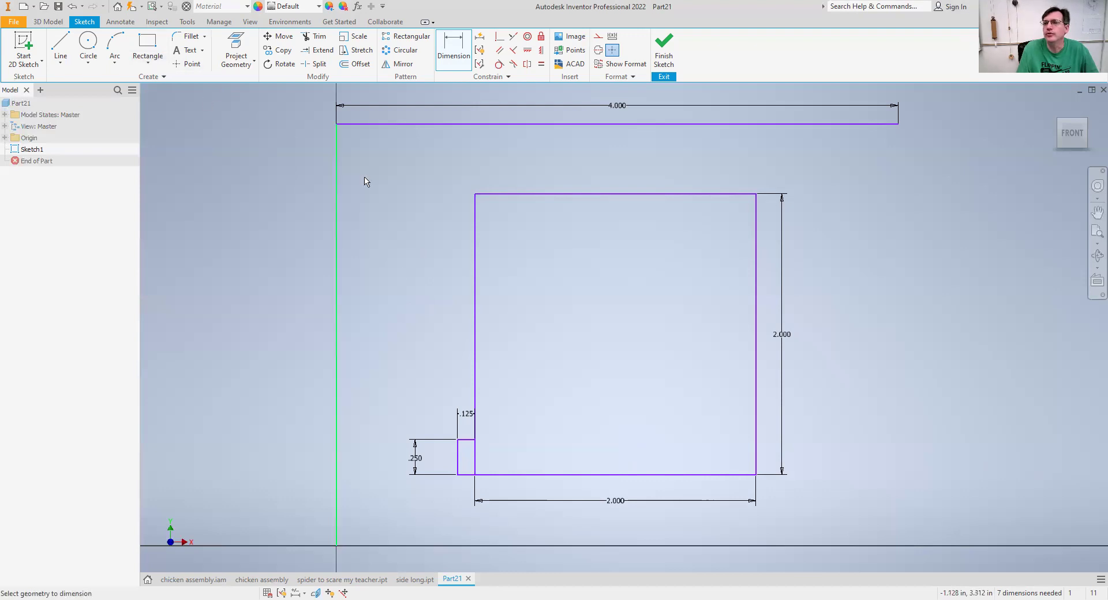
Step: Change the width dimension of the small corner rectangle to 1 in / 8 ul + 1/80
{"action": "key", "text": "Escape"}
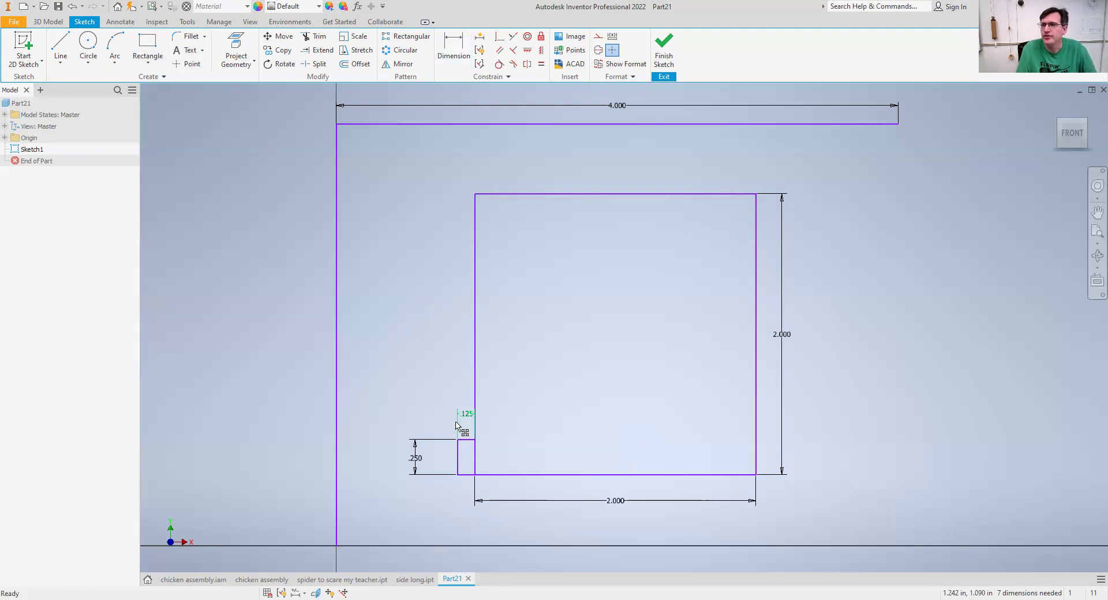
{"action": "double_click", "coordinate": [466, 416]}
{"action": "left_click", "coordinate": [467, 458]}
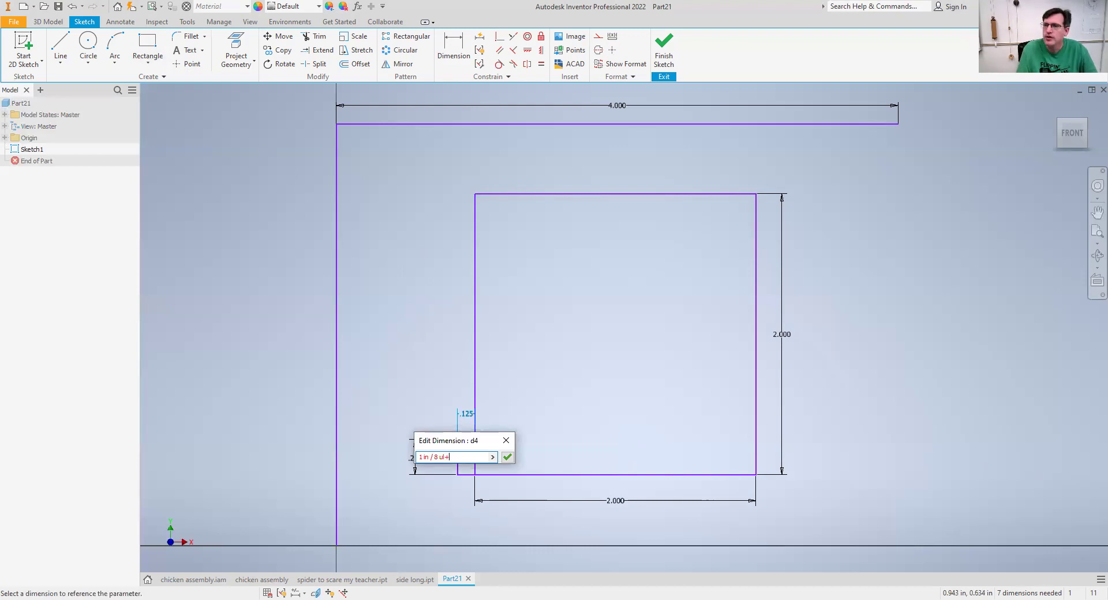
{"action": "type", "text": "+1/80"}
{"action": "key", "text": "Return"}
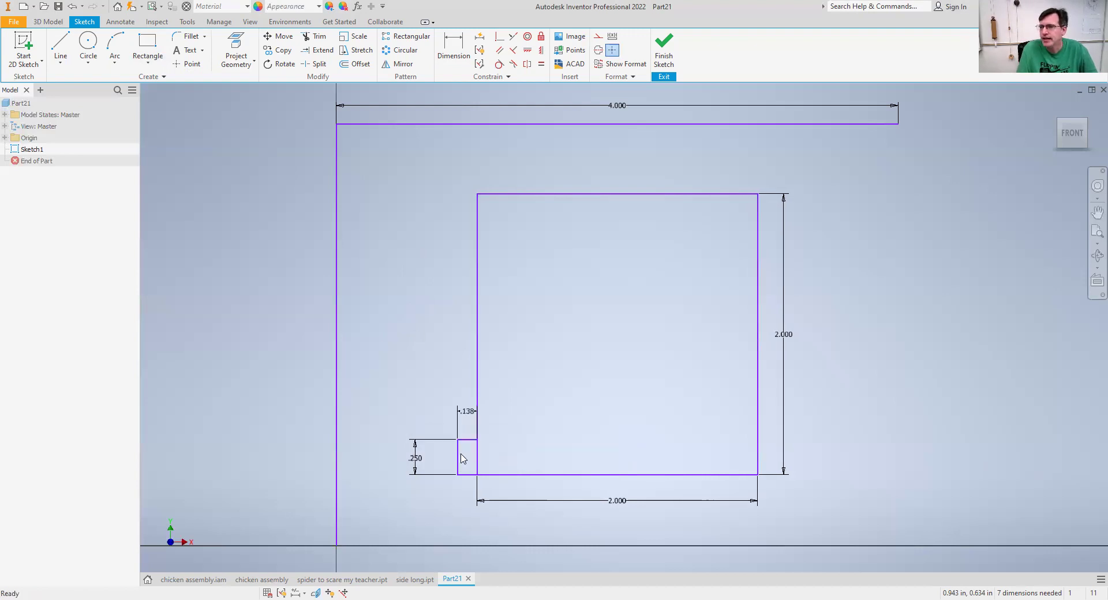
Step: Change the small rectangle's height dimension to 0.25 in+1/80
{"action": "double_click", "coordinate": [415, 458]}
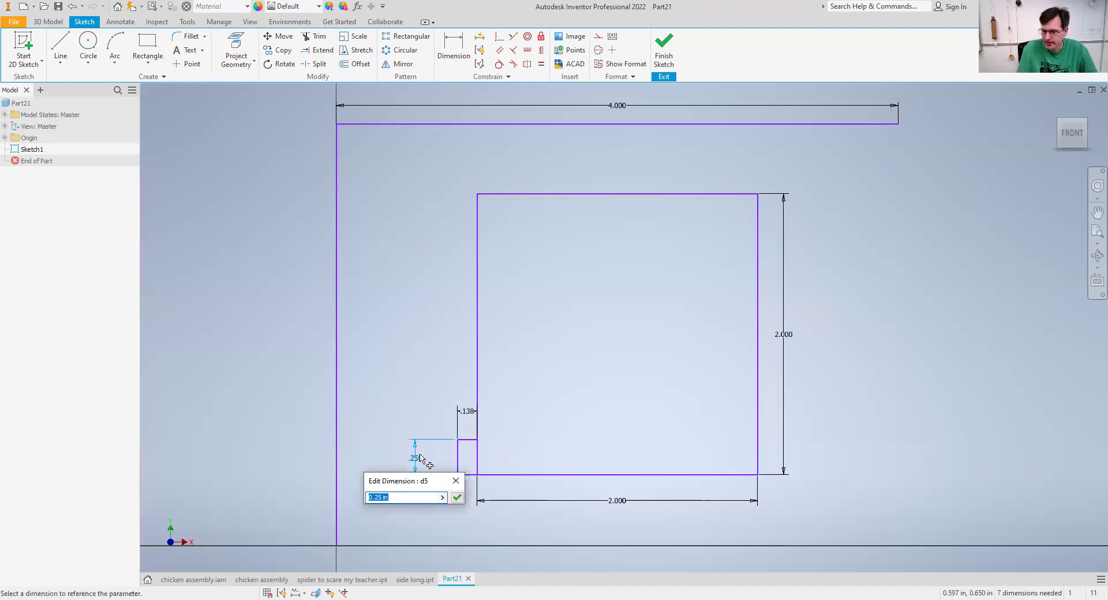
{"action": "left_click", "coordinate": [411, 497]}
{"action": "type", "text": "+1"}
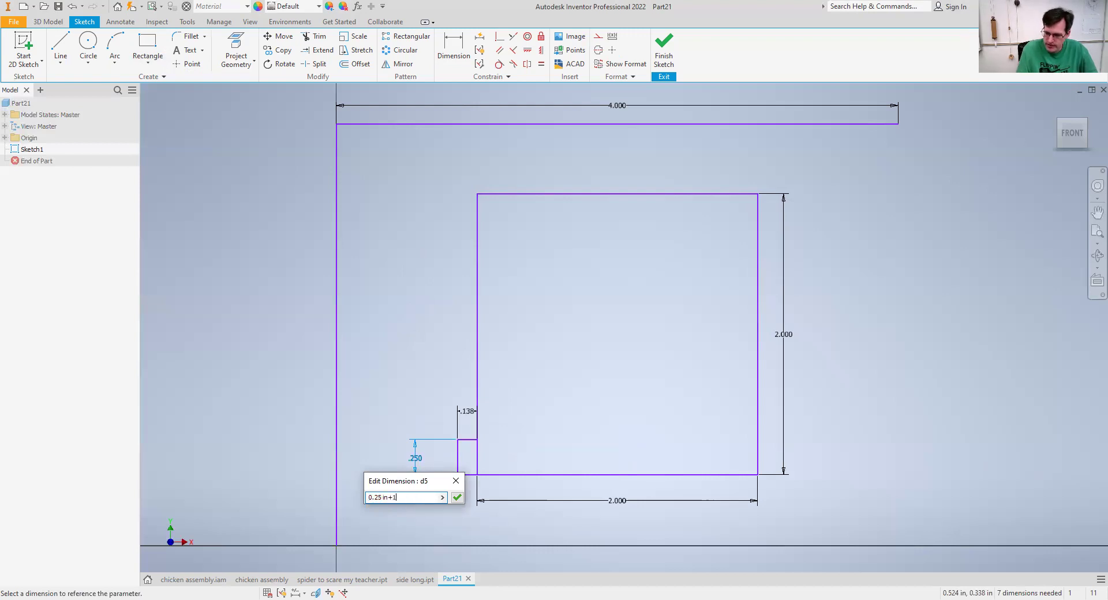
{"action": "type", "text": "/80"}
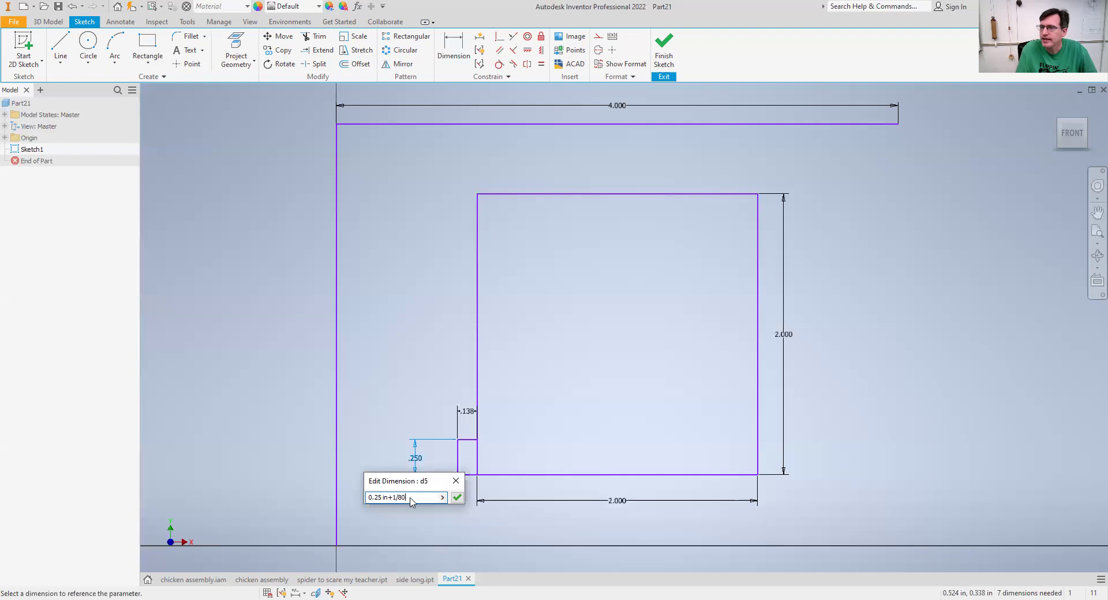
{"action": "key", "text": "Return"}
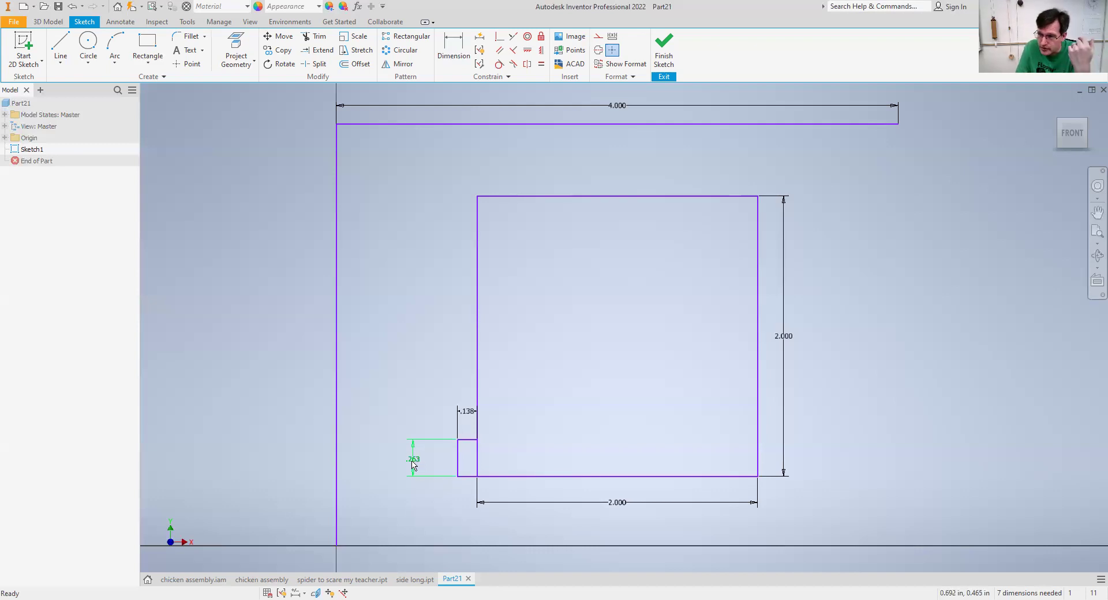
Step: Try a rectangular pattern of the small rectangle up the square's left edge with 4 instances spaced .5 in, and undo it
{"action": "left_click", "coordinate": [407, 39]}
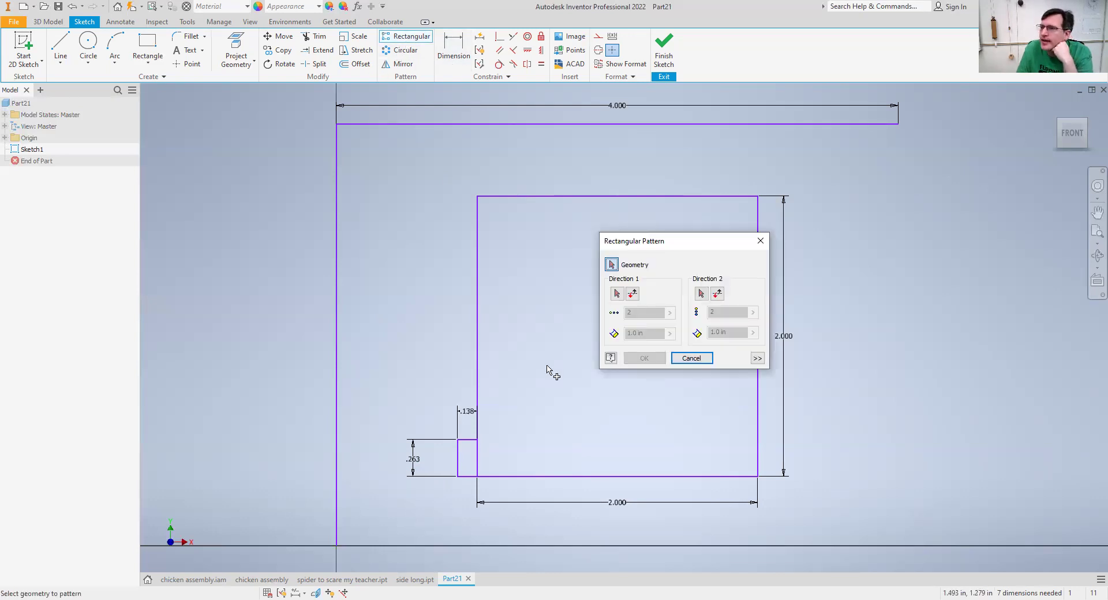
{"action": "left_click", "coordinate": [469, 442]}
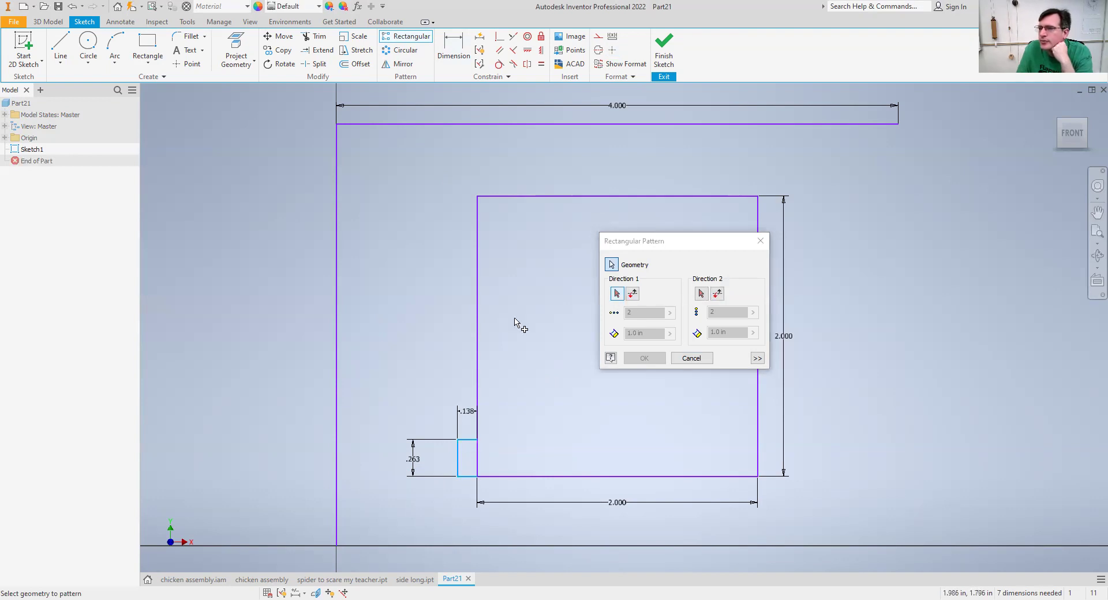
{"action": "left_click", "coordinate": [478, 350]}
{"action": "type", "text": "4"}
{"action": "left_click", "coordinate": [663, 333]}
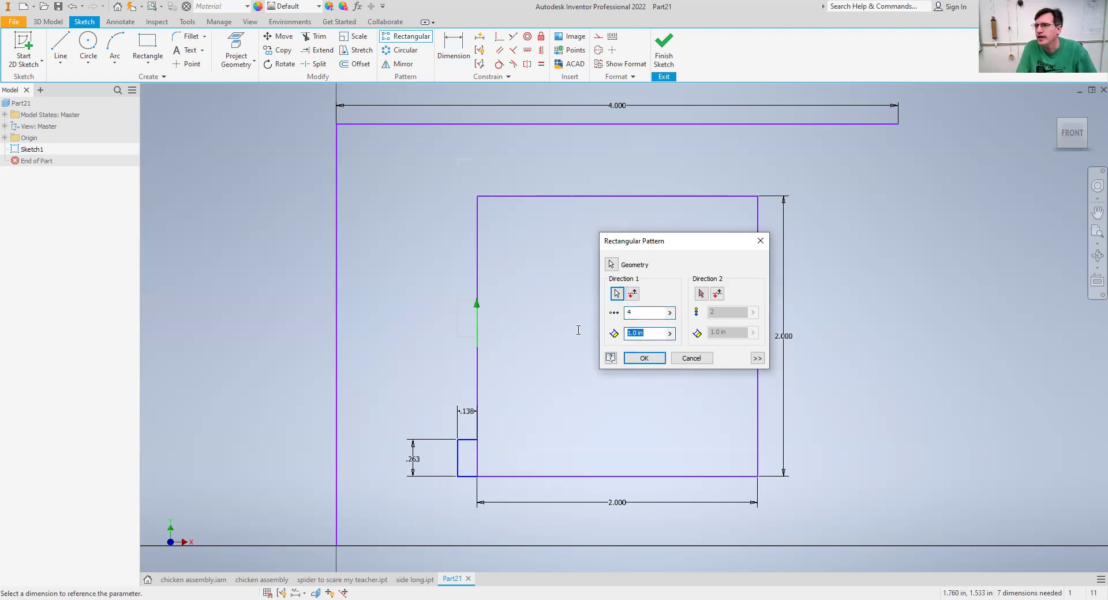
{"action": "type", "text": ".5"}
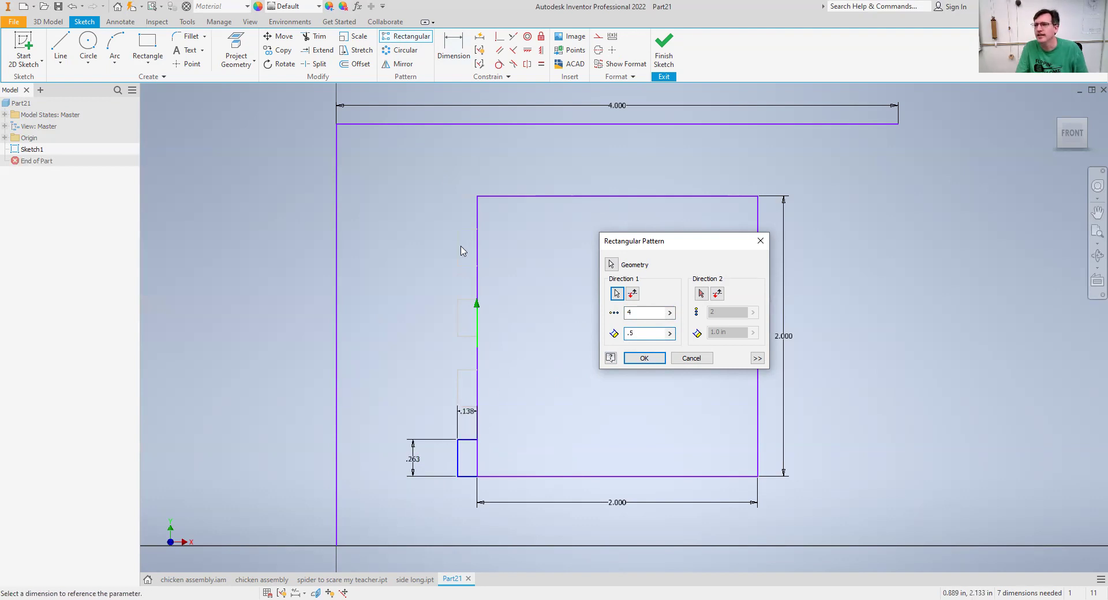
{"action": "left_click", "coordinate": [644, 358]}
{"action": "left_click", "coordinate": [315, 37]}
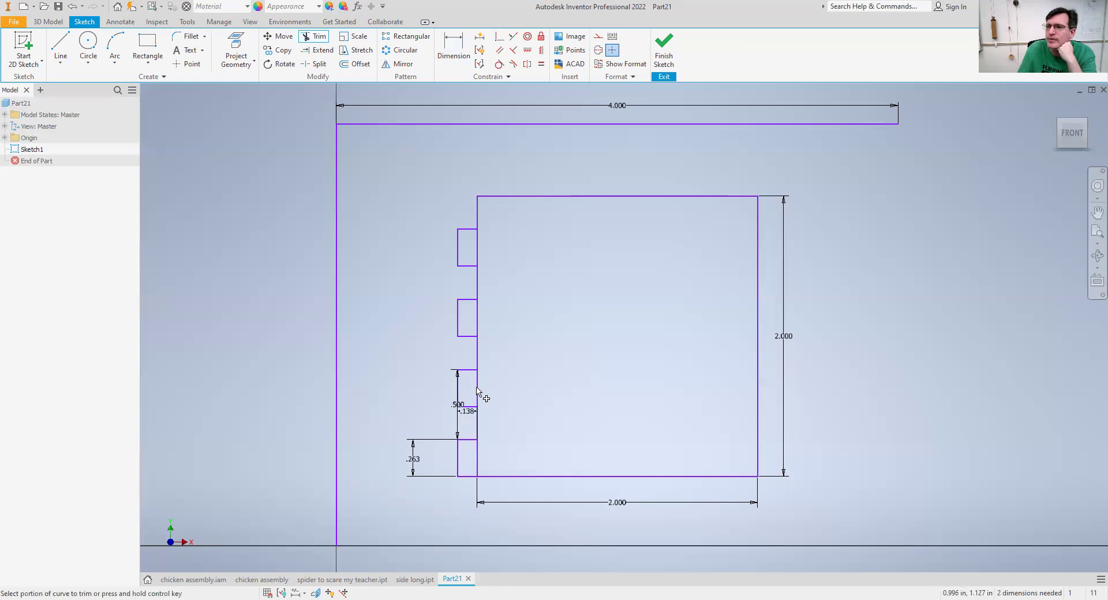
{"action": "key", "text": "ctrl+z"}
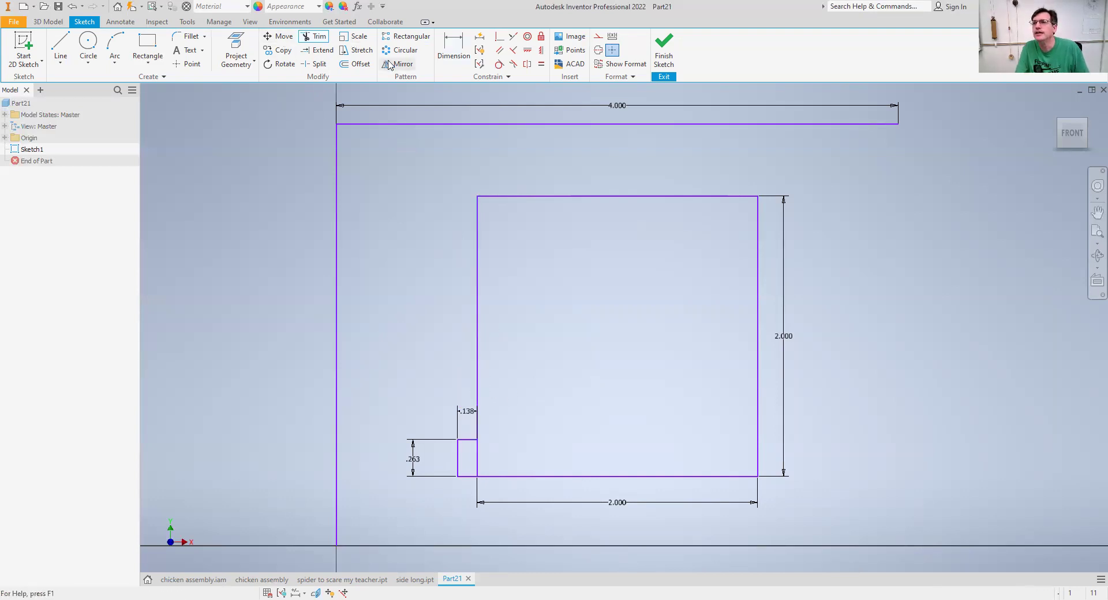
Step: Pattern the small rectangle up the square's left edge with 4 instances spaced .5 in and the Associative option off
{"action": "left_click", "coordinate": [400, 38]}
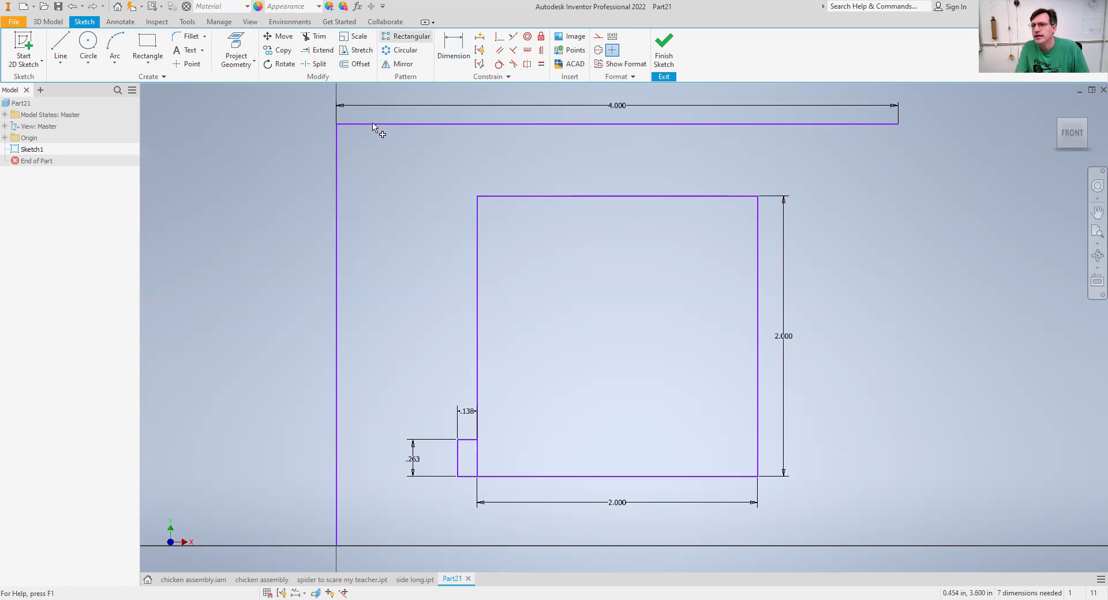
{"action": "left_click", "coordinate": [466, 444]}
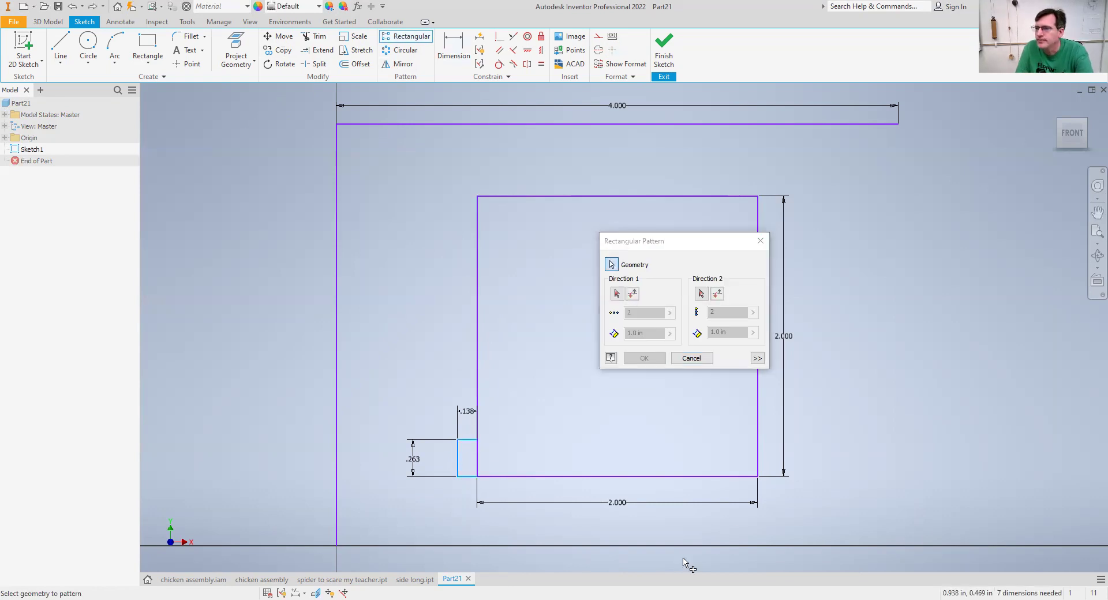
{"action": "left_click", "coordinate": [616, 293]}
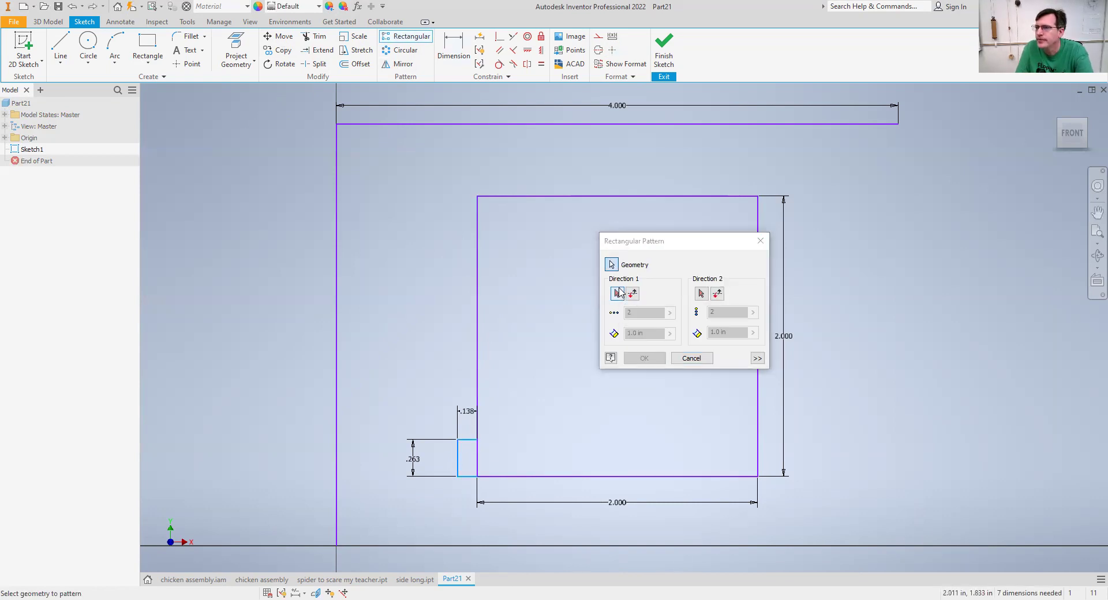
{"action": "left_click", "coordinate": [477, 351]}
{"action": "double_click", "coordinate": [644, 312]}
{"action": "type", "text": "4"}
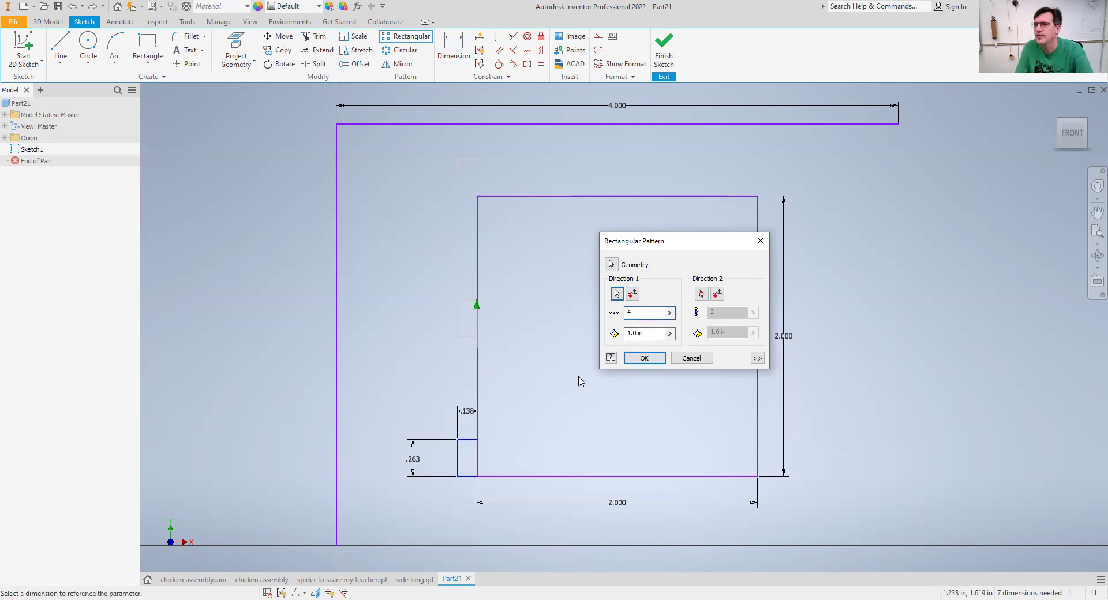
{"action": "double_click", "coordinate": [653, 339]}
{"action": "type", "text": ".5"}
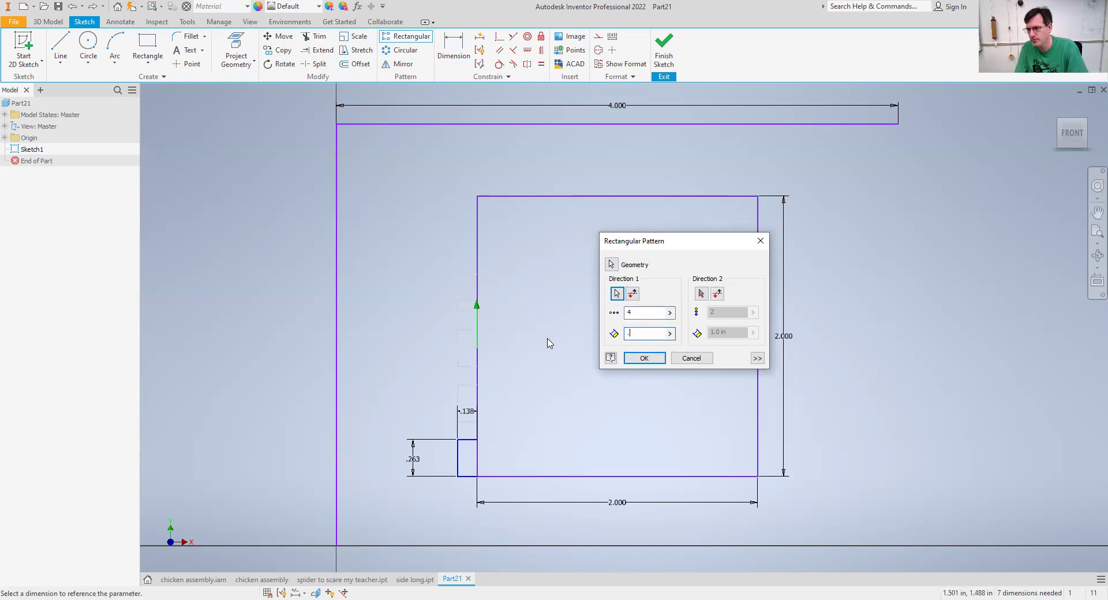
{"action": "left_click", "coordinate": [757, 359]}
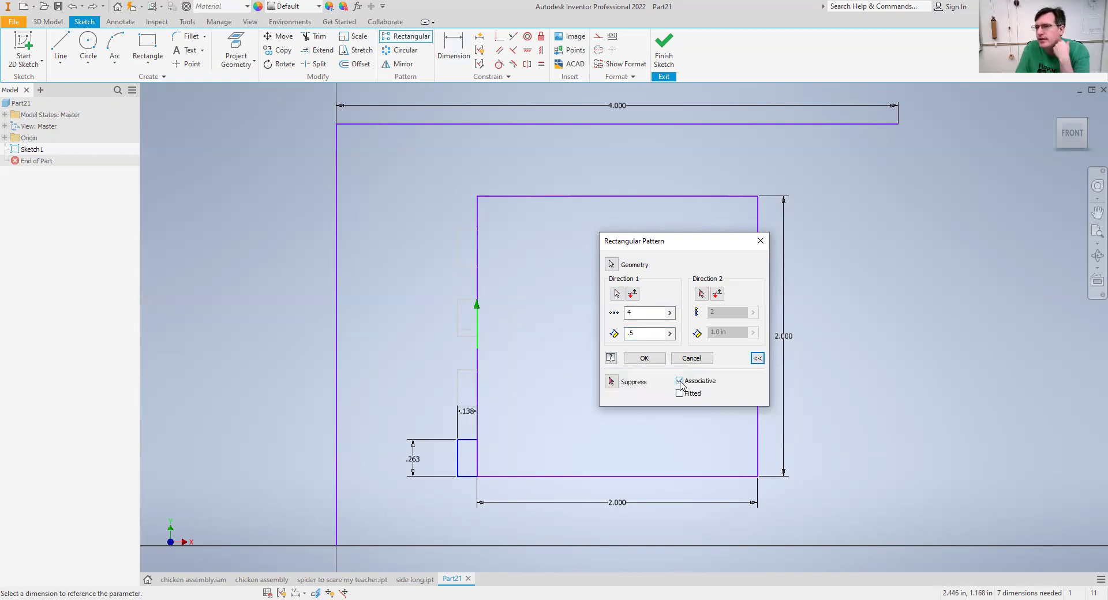
{"action": "left_click", "coordinate": [680, 381]}
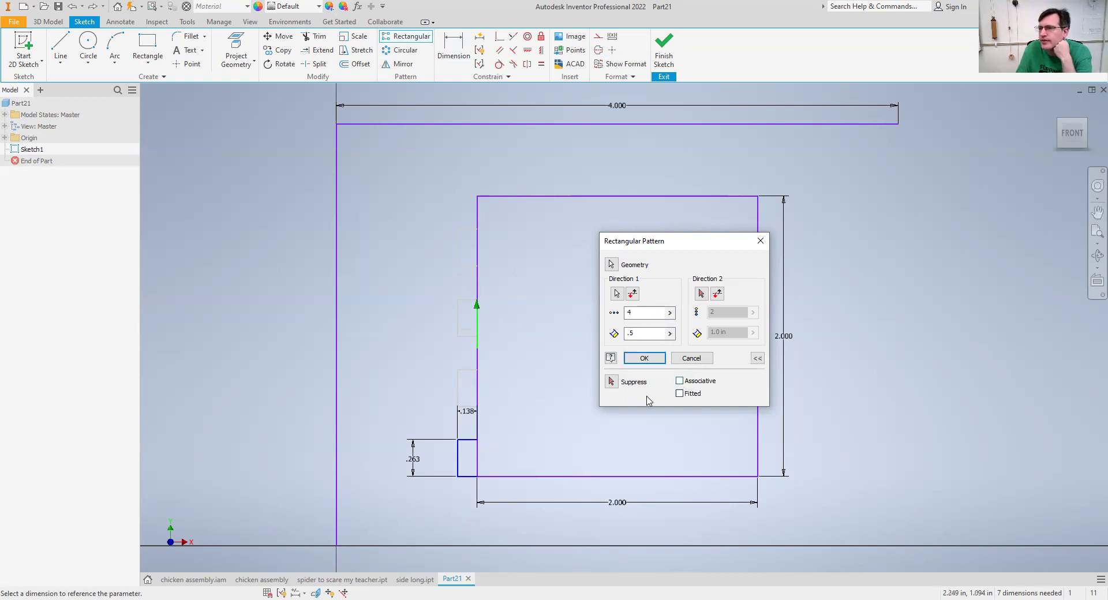
{"action": "left_click", "coordinate": [644, 358]}
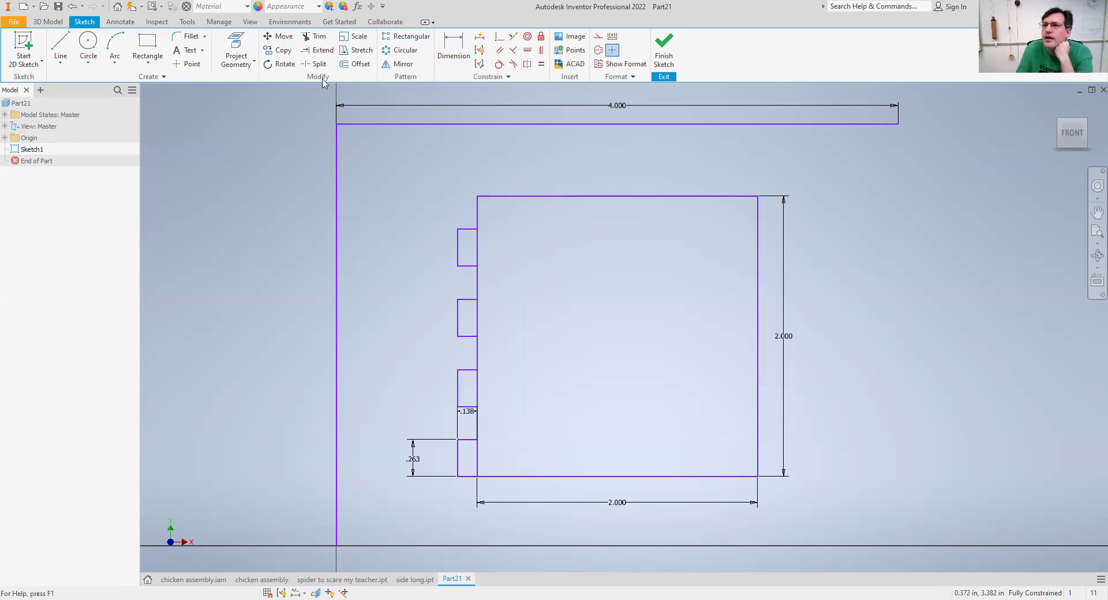
Step: Trim the segments of the square's left edge that close off the four small rectangles, leaving one continuous toothed outline
{"action": "left_click", "coordinate": [315, 37]}
{"action": "left_click", "coordinate": [483, 252]}
{"action": "left_click", "coordinate": [485, 319]}
{"action": "left_click", "coordinate": [480, 393]}
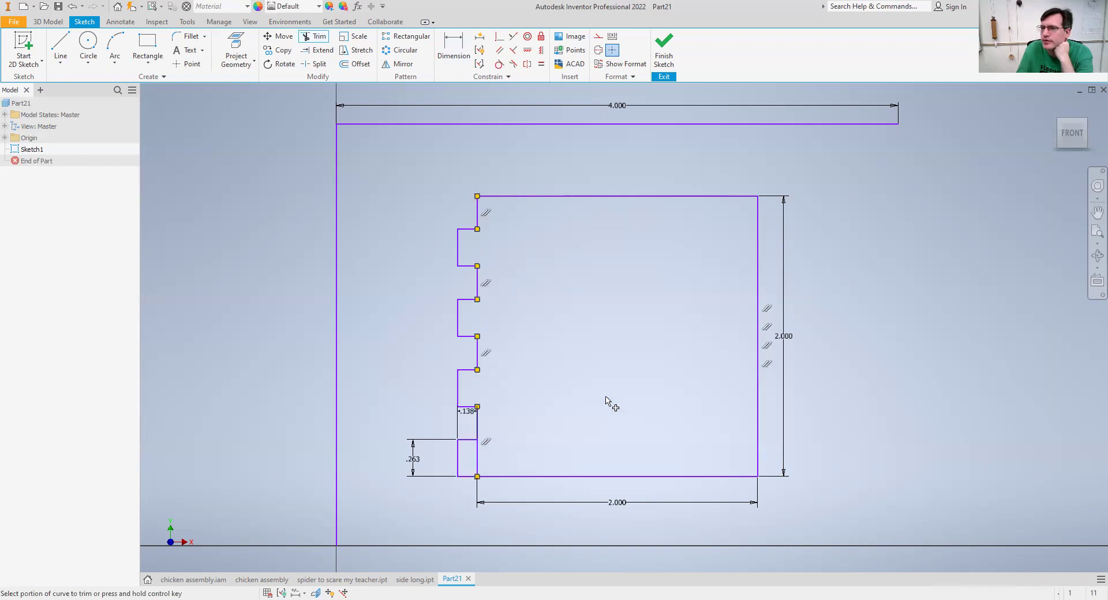
{"action": "left_click", "coordinate": [483, 462]}
{"action": "key", "text": "Escape"}
{"action": "key", "text": "Delete"}
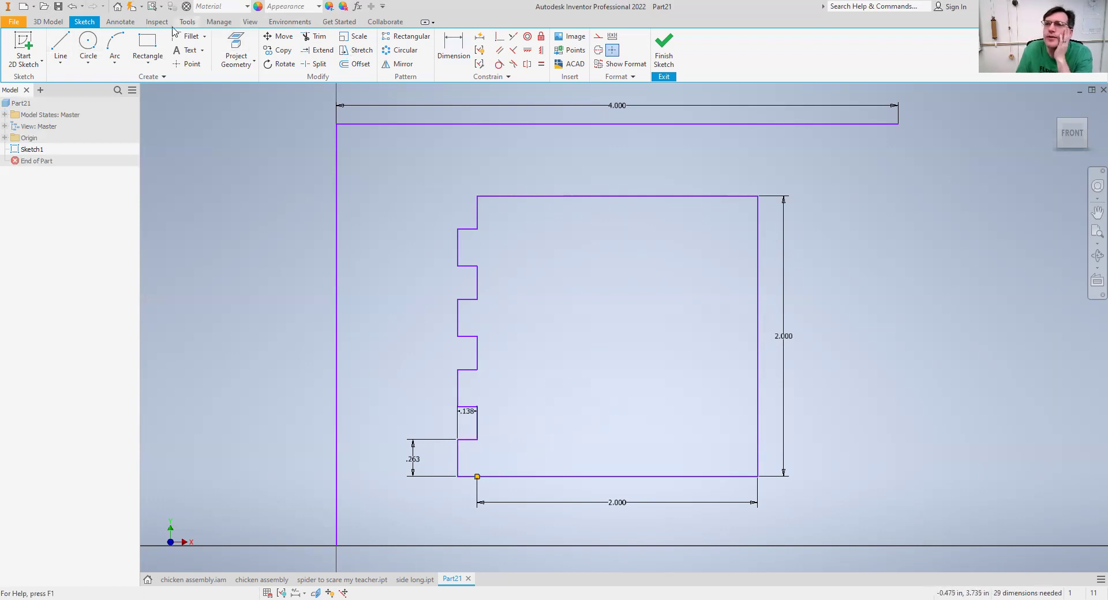
Step: Draw a rectangle 1/8+1/80 in wide and 1/4+1/80 in high outward from the square's lower-right corner
{"action": "left_click", "coordinate": [147, 45]}
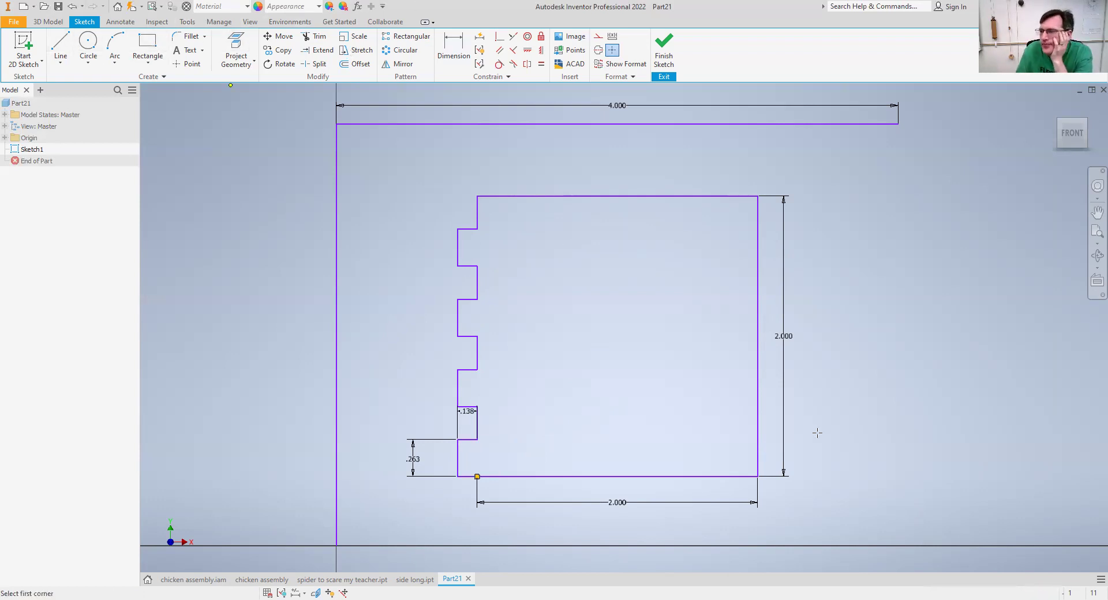
{"action": "left_click", "coordinate": [775, 447]}
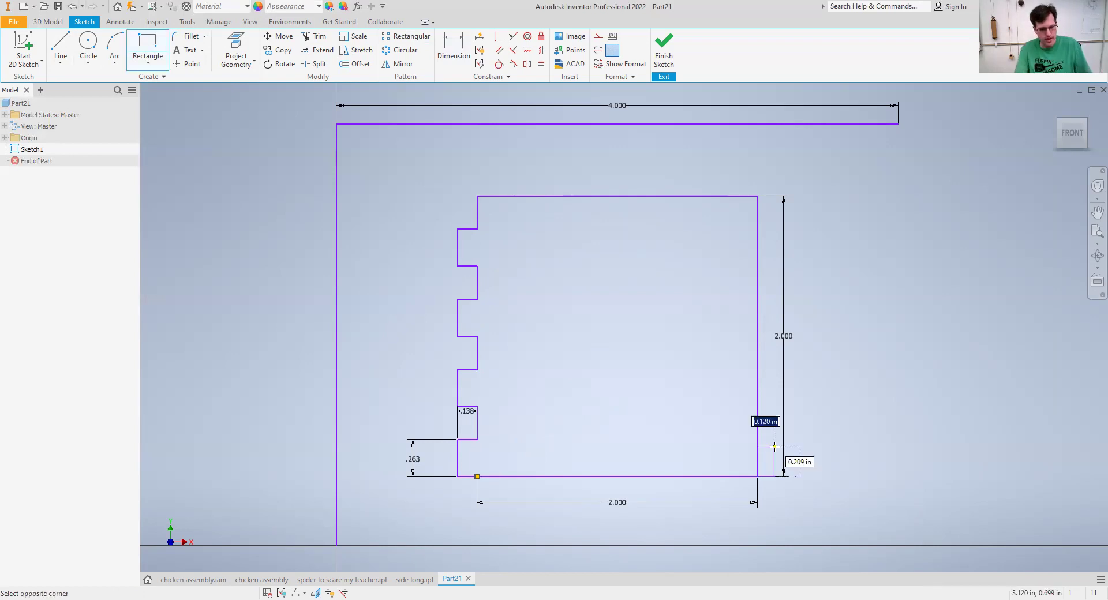
{"action": "type", "text": "1/"}
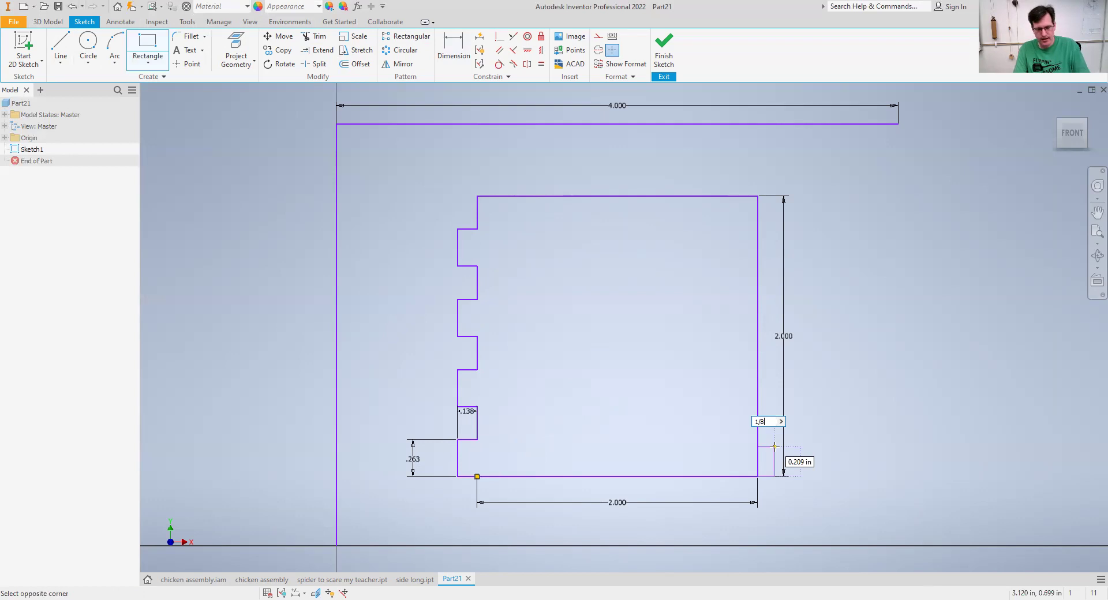
{"action": "type", "text": "8+1/80"}
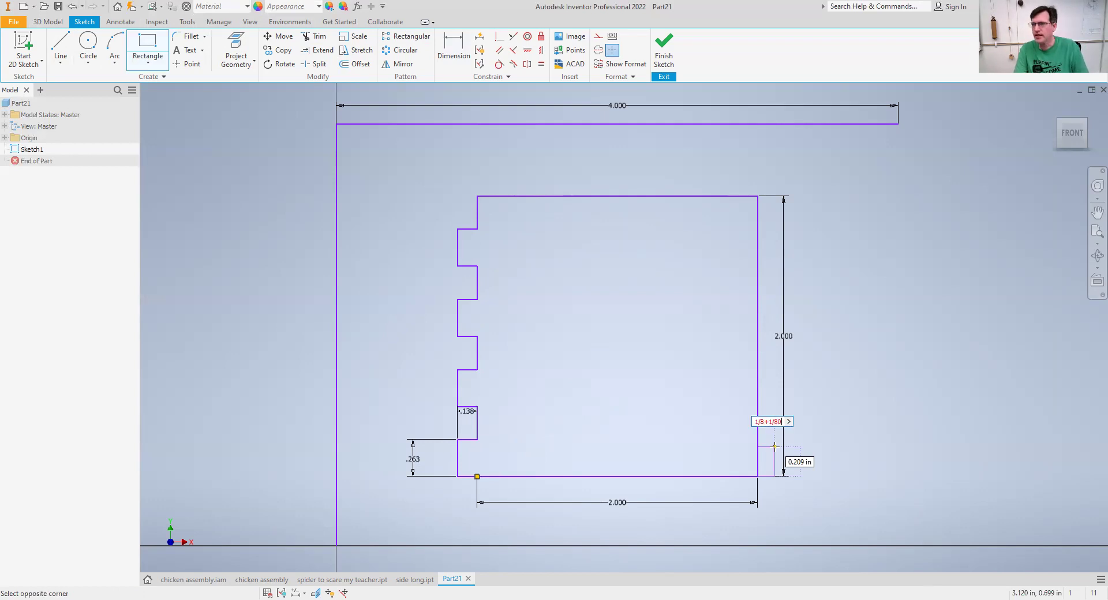
{"action": "key", "text": "Tab"}
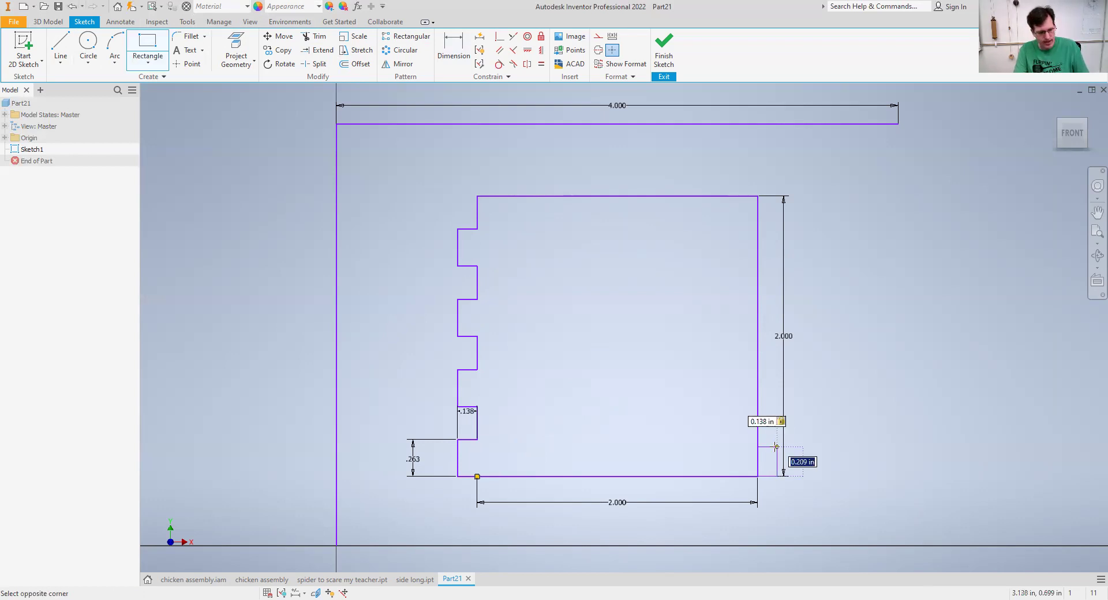
{"action": "type", "text": "1/4+1"}
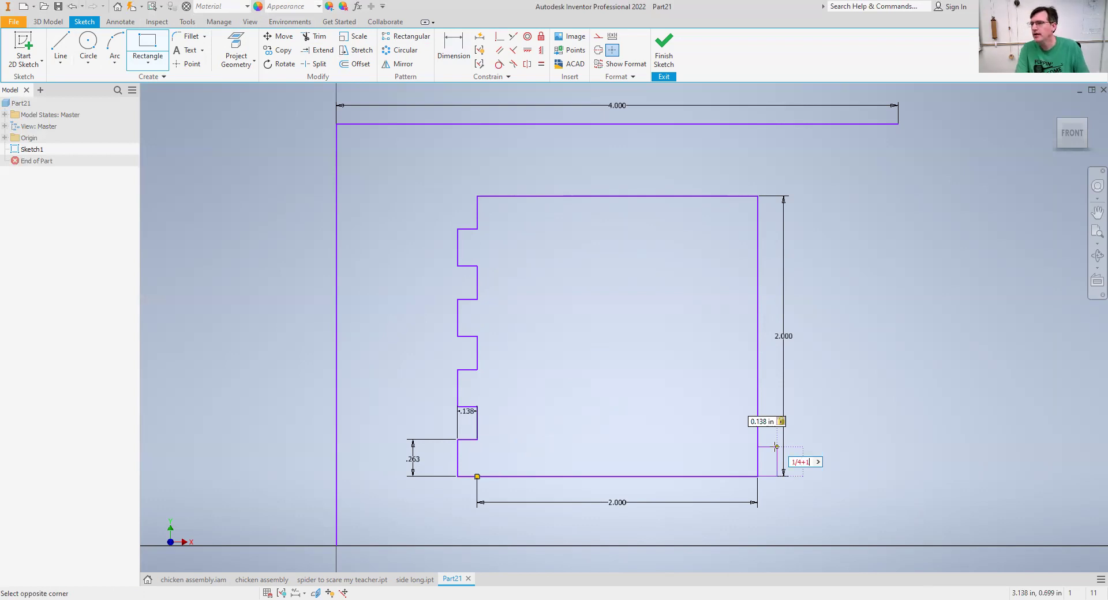
{"action": "type", "text": "/80"}
{"action": "key", "text": "Return"}
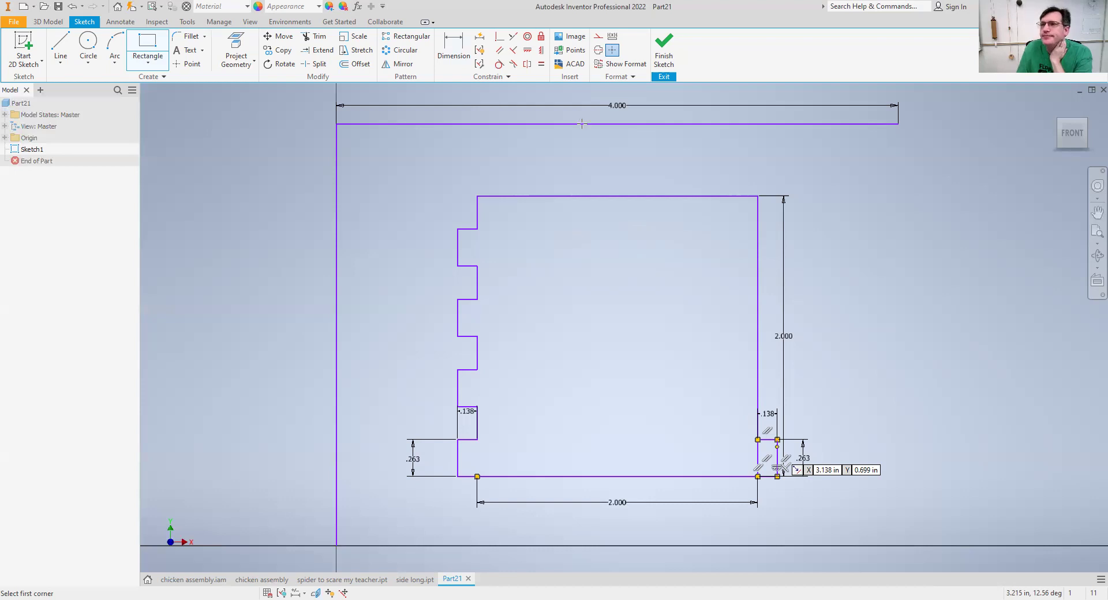
Step: Try a rectangular pattern of the small rectangle up the square's right edge with 4 instances spaced .5 in, and undo it
{"action": "left_click", "coordinate": [404, 38]}
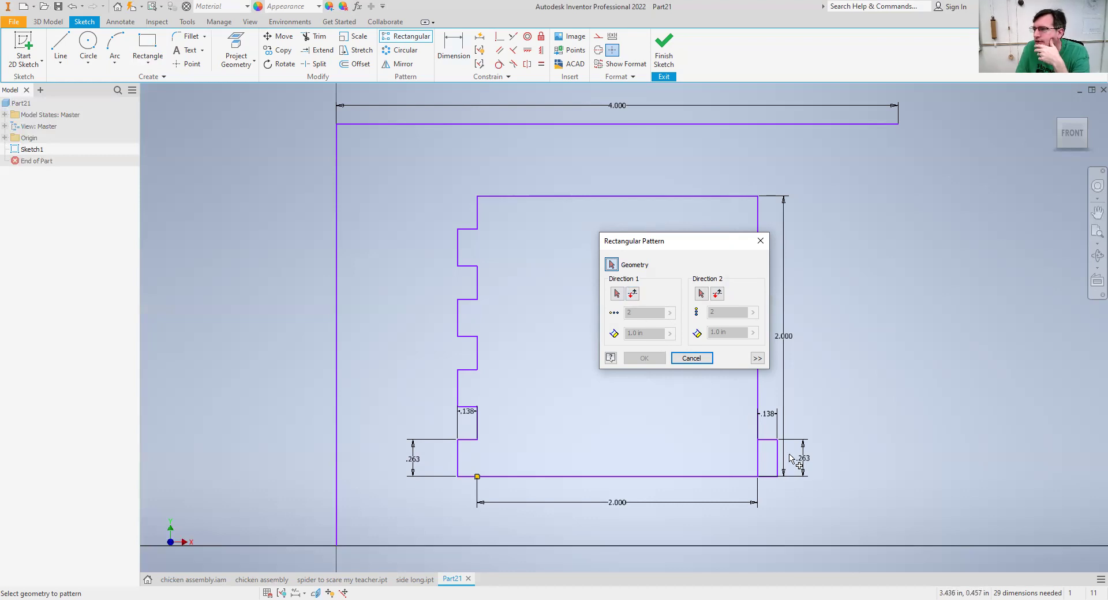
{"action": "left_click", "coordinate": [764, 439]}
{"action": "left_click", "coordinate": [778, 460]}
{"action": "left_click", "coordinate": [770, 478]}
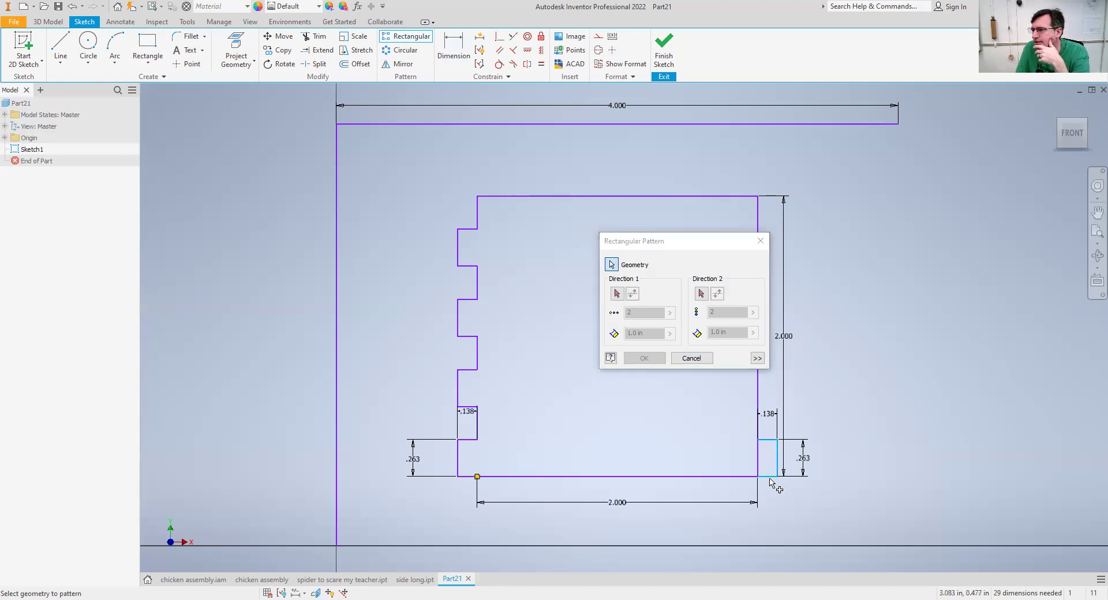
{"action": "left_click", "coordinate": [616, 296]}
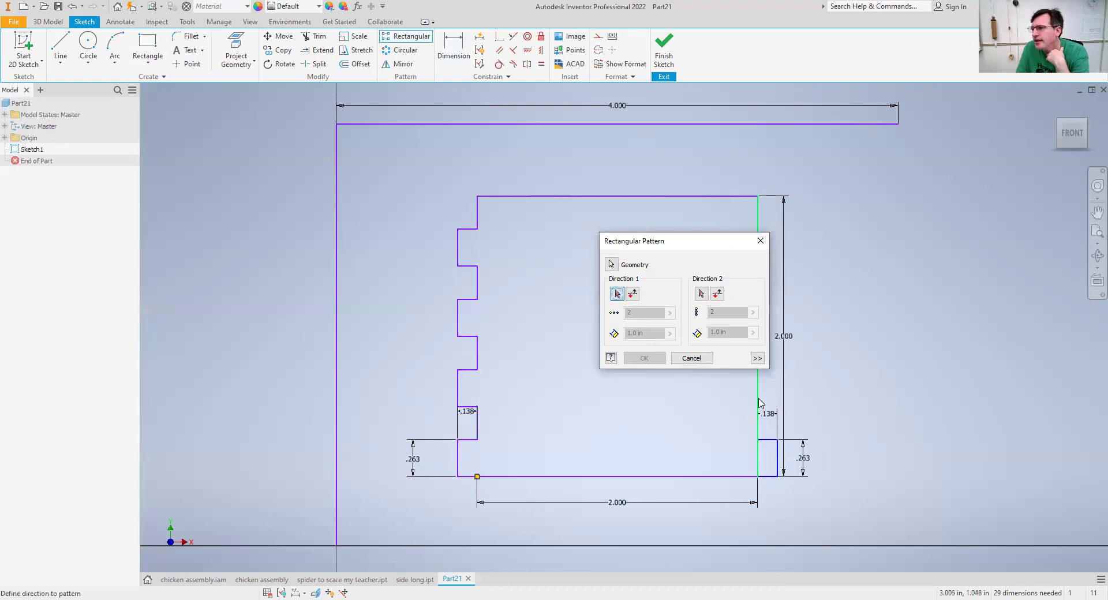
{"action": "left_click", "coordinate": [759, 407]}
{"action": "left_click_drag", "start_coordinate": [695, 245], "coordinate": [550, 245]}
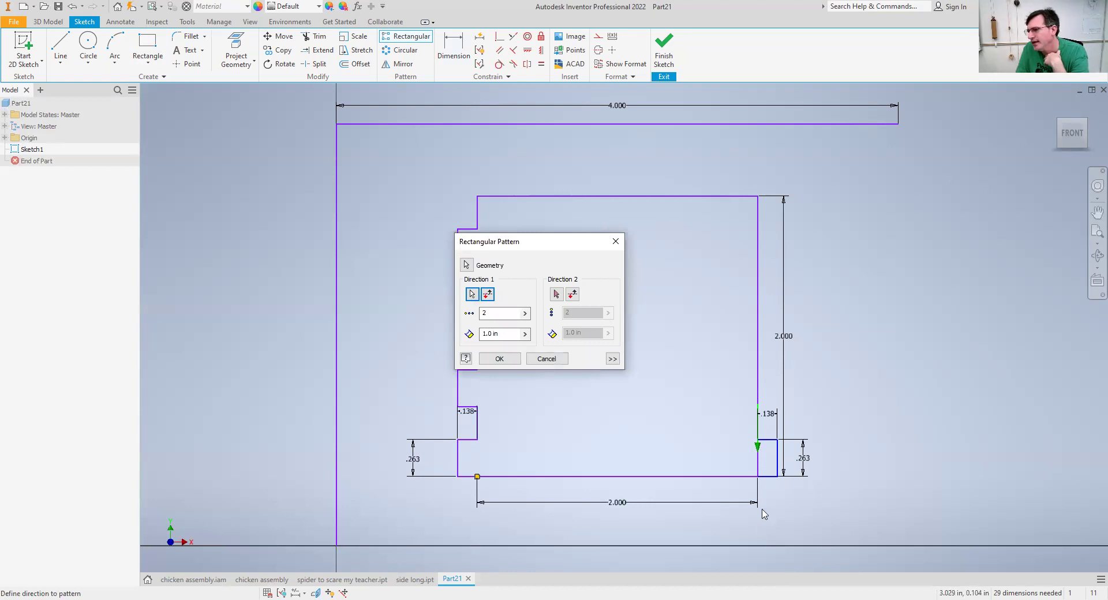
{"action": "left_click", "coordinate": [488, 295]}
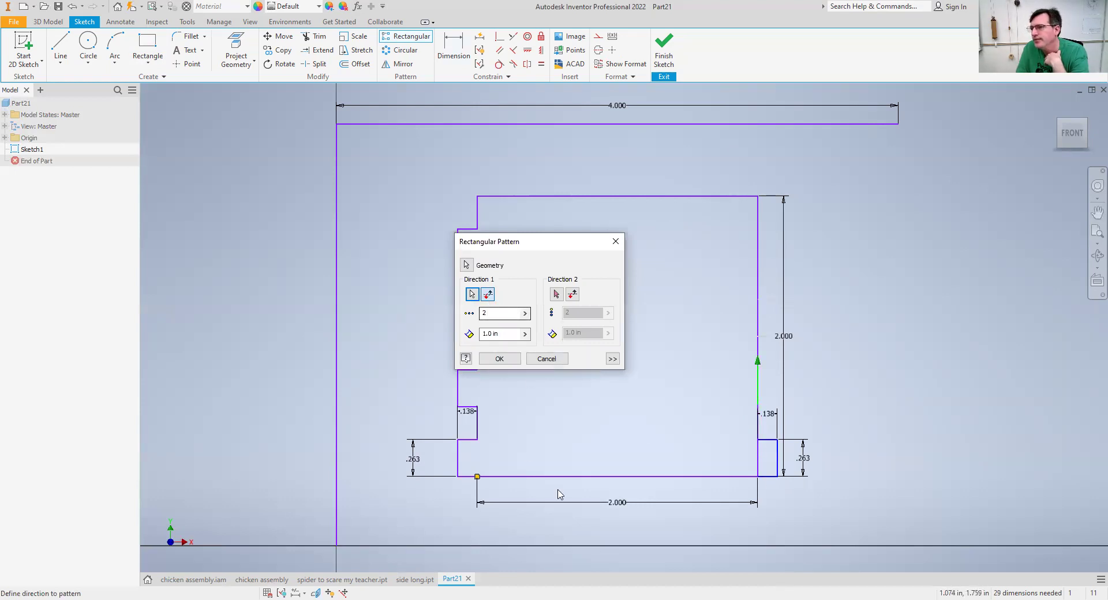
{"action": "type", "text": "4"}
{"action": "key", "text": "Tab"}
{"action": "type", "text": ".5"}
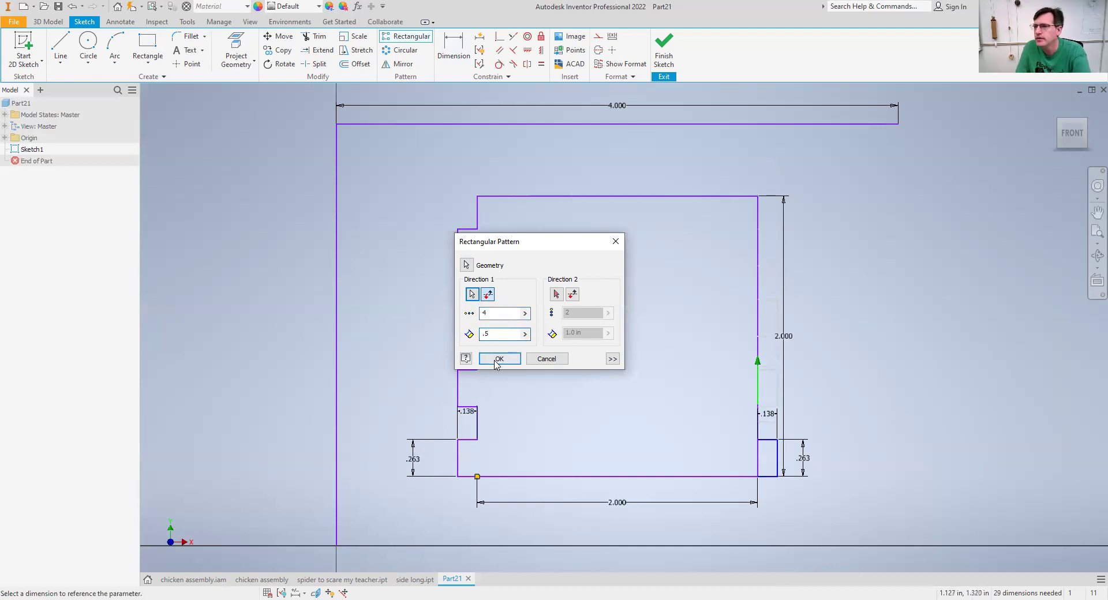
{"action": "left_click", "coordinate": [500, 360]}
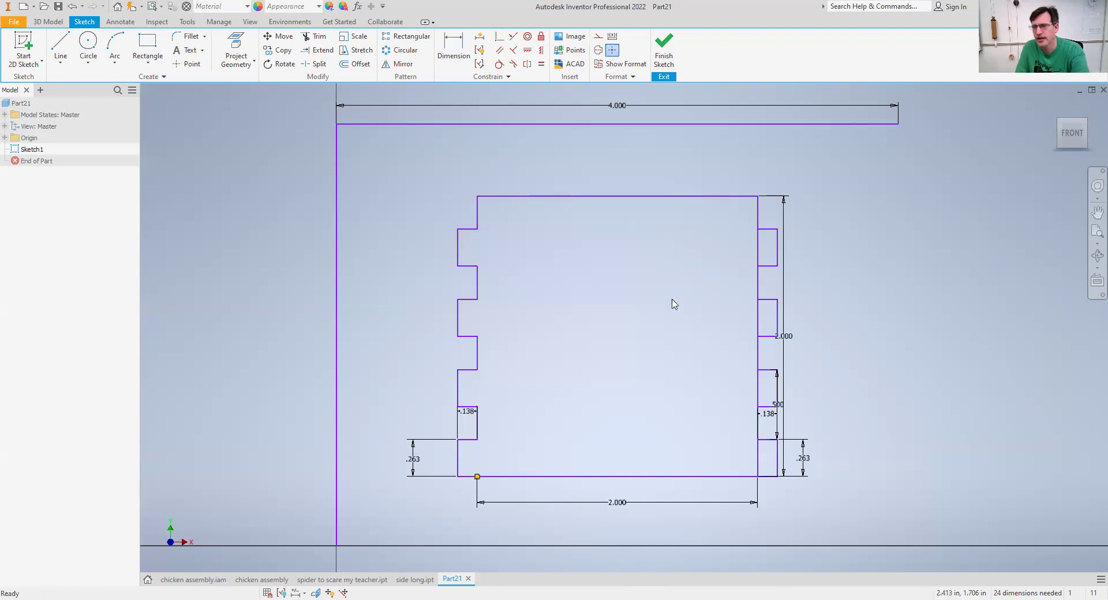
{"action": "key", "text": "x"}
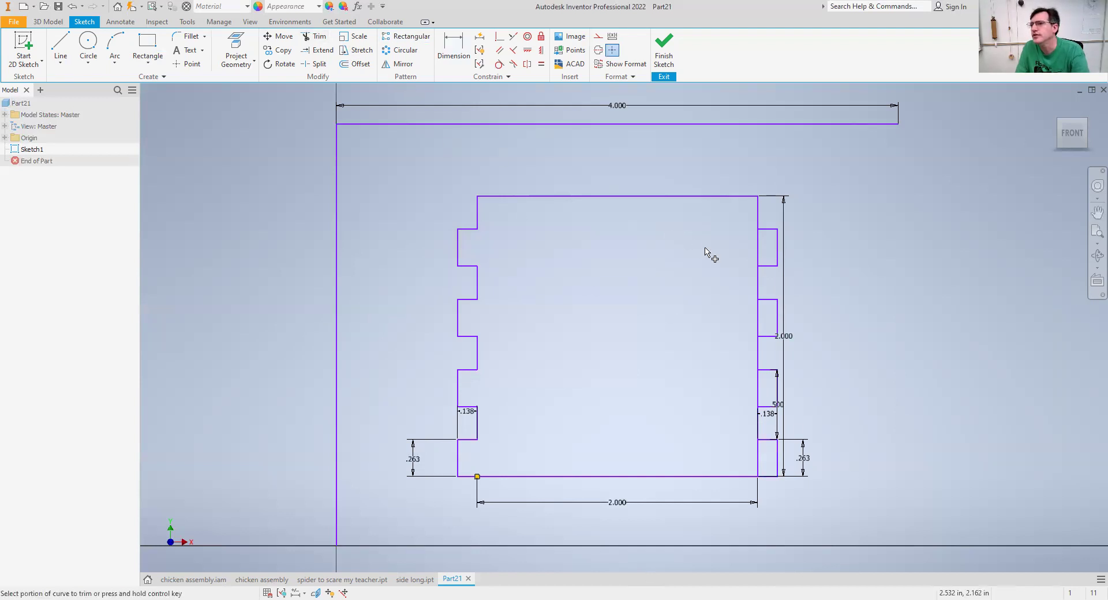
{"action": "key", "text": "ctrl+z"}
{"action": "key", "text": "Escape"}
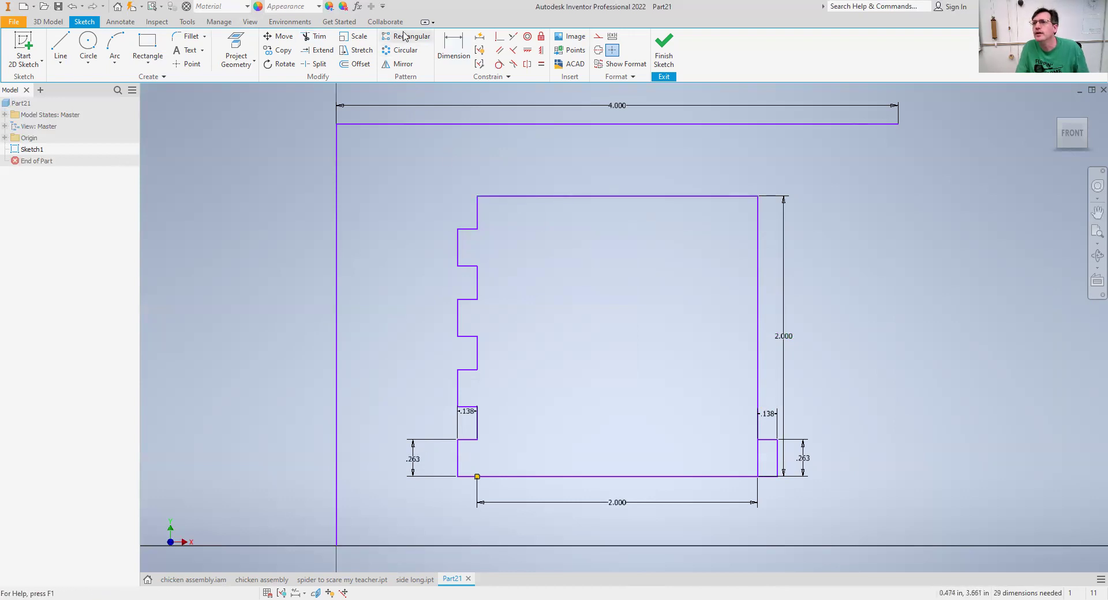
Step: Pattern the small rectangle up the square's right edge with 4 instances spaced .5 in and the Associative option off
{"action": "left_click", "coordinate": [765, 477]}
{"action": "left_click", "coordinate": [777, 457]}
{"action": "left_click", "coordinate": [764, 441]}
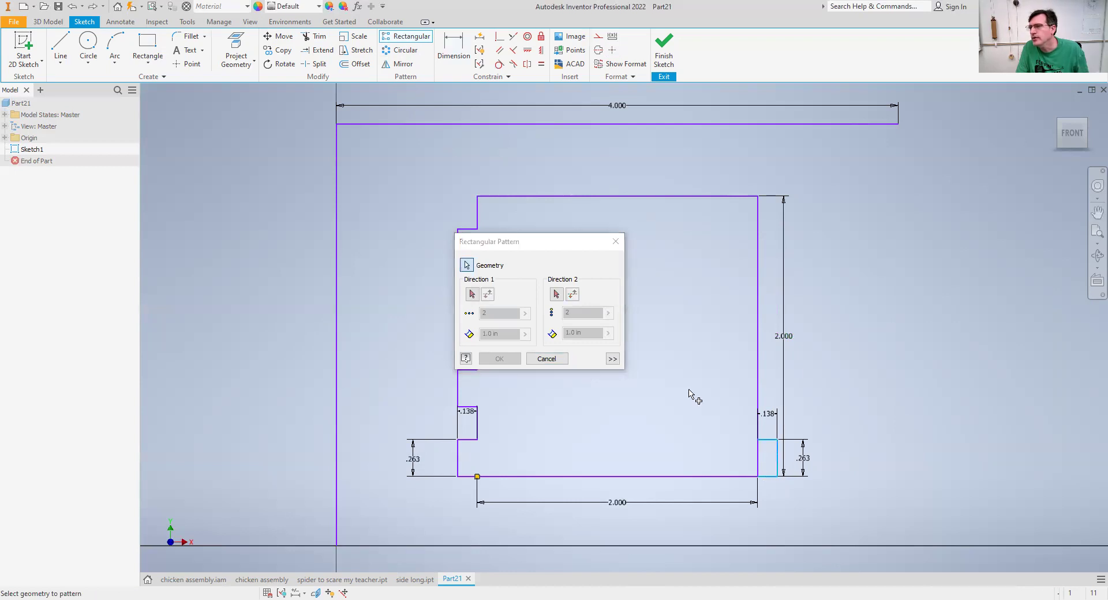
{"action": "left_click", "coordinate": [472, 295]}
{"action": "left_click", "coordinate": [758, 361]}
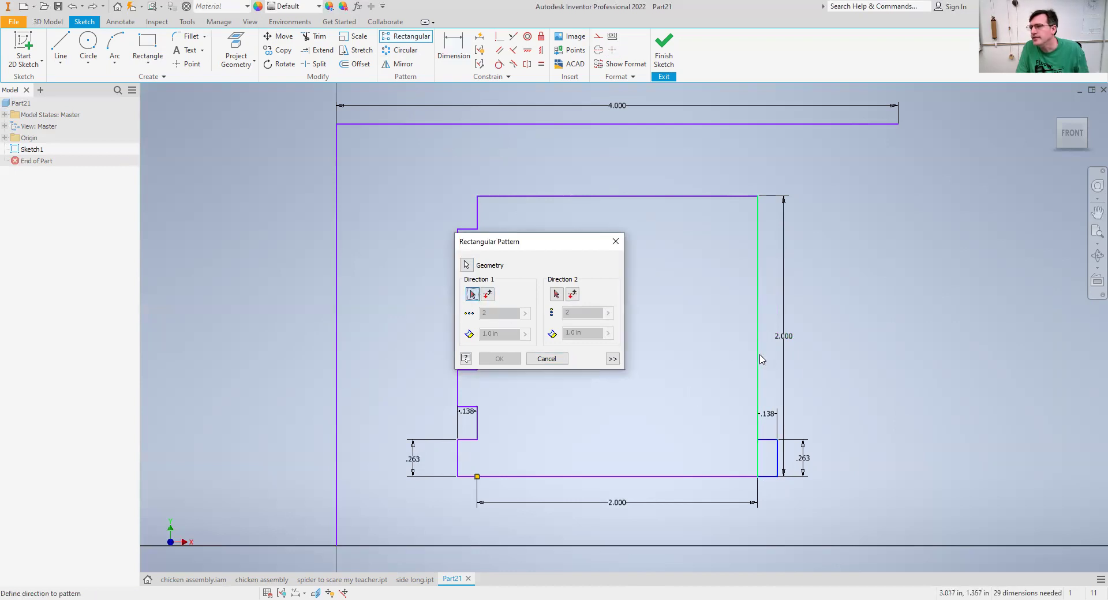
{"action": "left_click", "coordinate": [488, 294]}
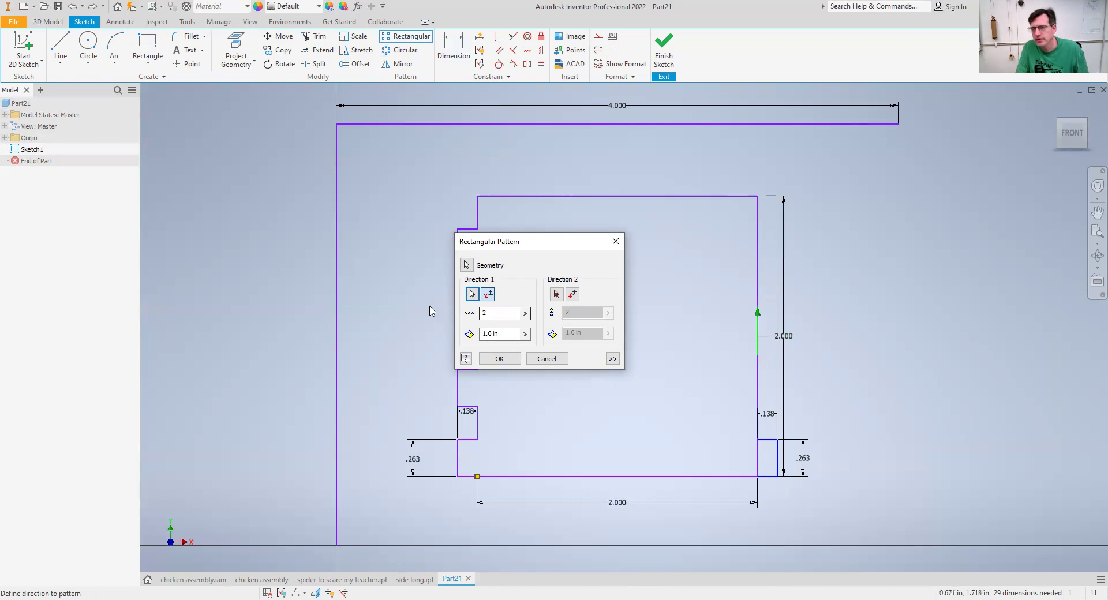
{"action": "double_click", "coordinate": [497, 315]}
{"action": "type", "text": "4"}
{"action": "key", "text": "Tab"}
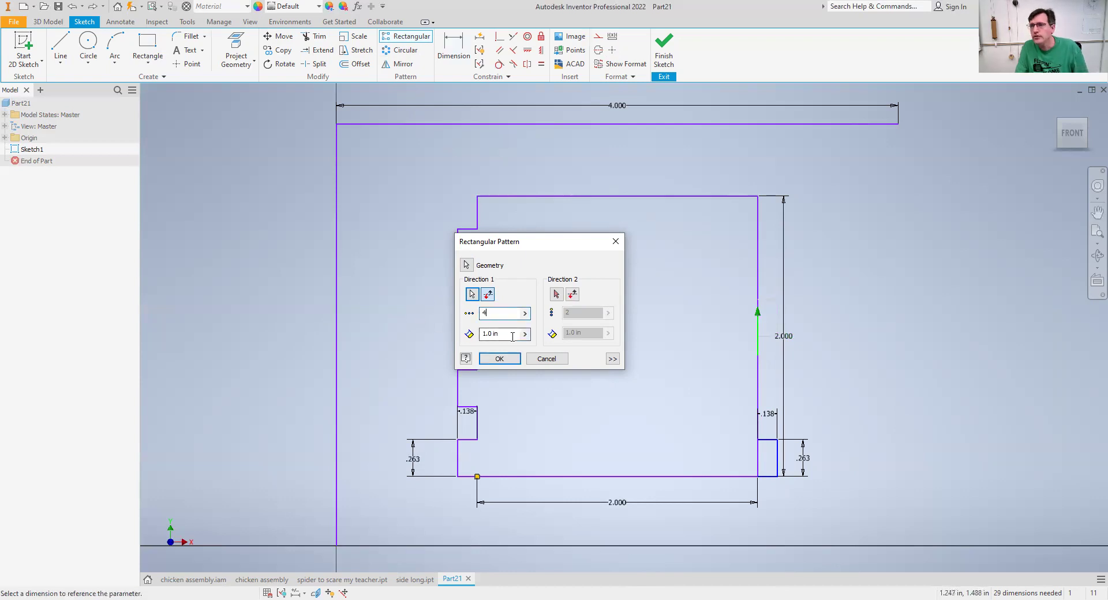
{"action": "type", "text": ".5"}
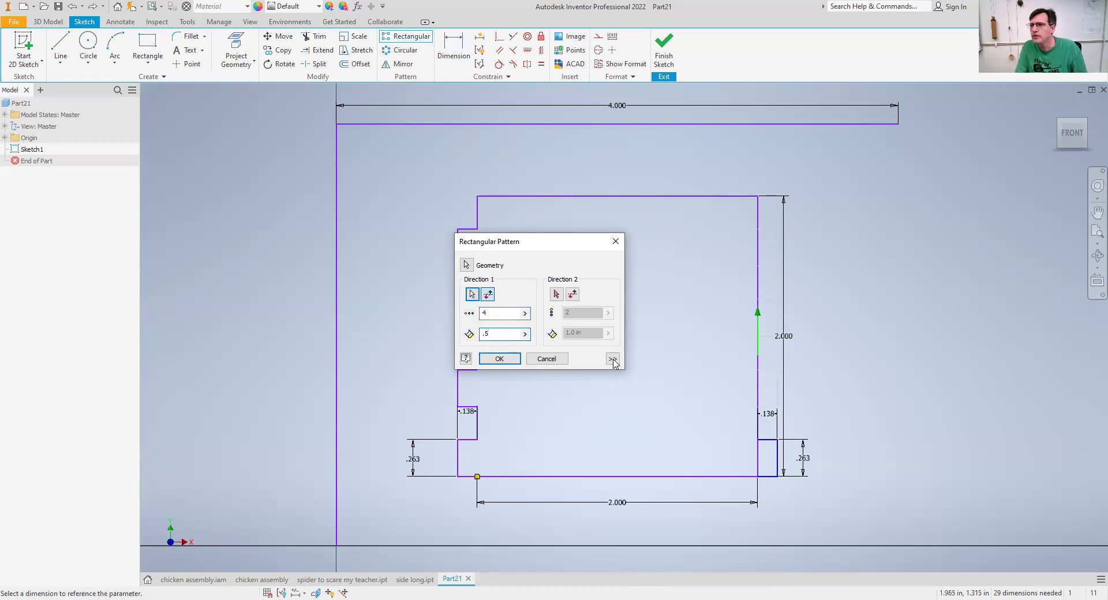
{"action": "left_click", "coordinate": [613, 359]}
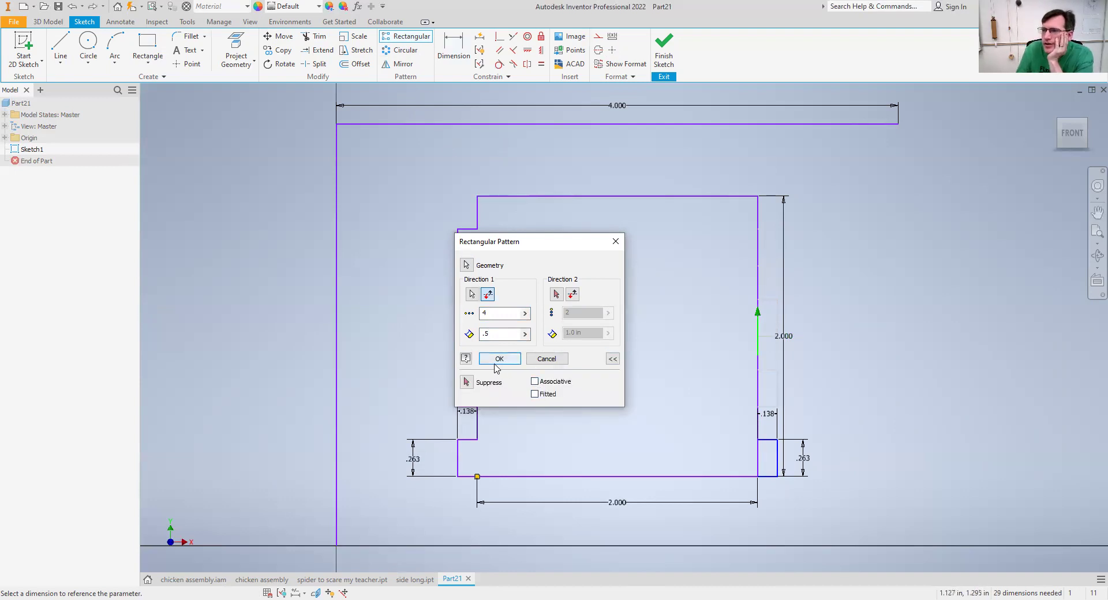
{"action": "left_click", "coordinate": [498, 360]}
Step: Remove the segments of the square's right edge that close off the small rectangles, trimming the upper ones and deleting the lowest
{"action": "left_click", "coordinate": [310, 36]}
{"action": "left_click", "coordinate": [758, 318]}
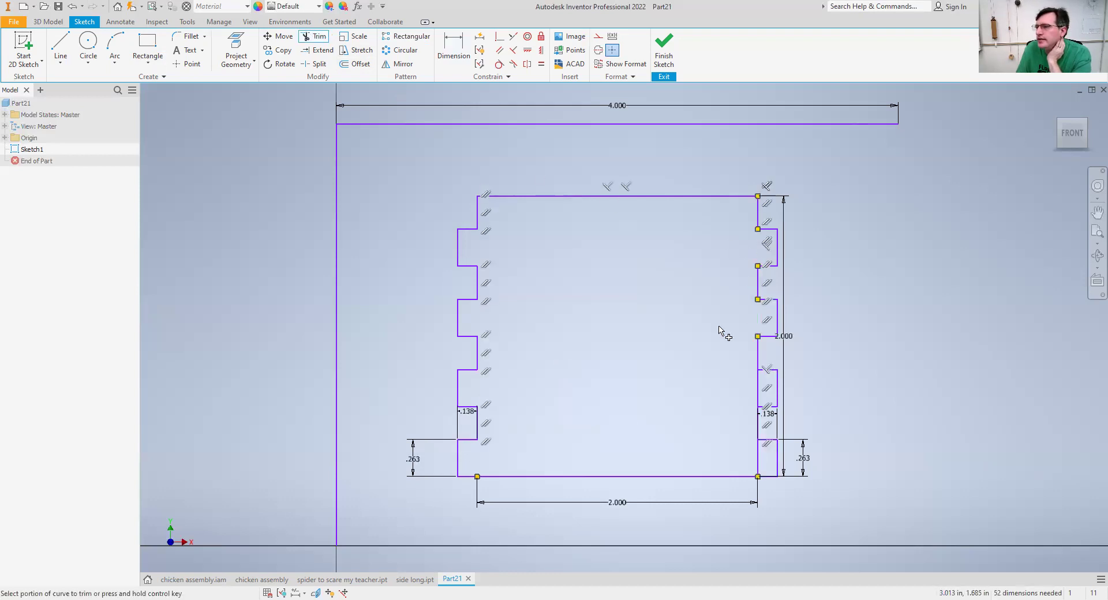
{"action": "left_click", "coordinate": [758, 388]}
{"action": "left_click", "coordinate": [759, 459]}
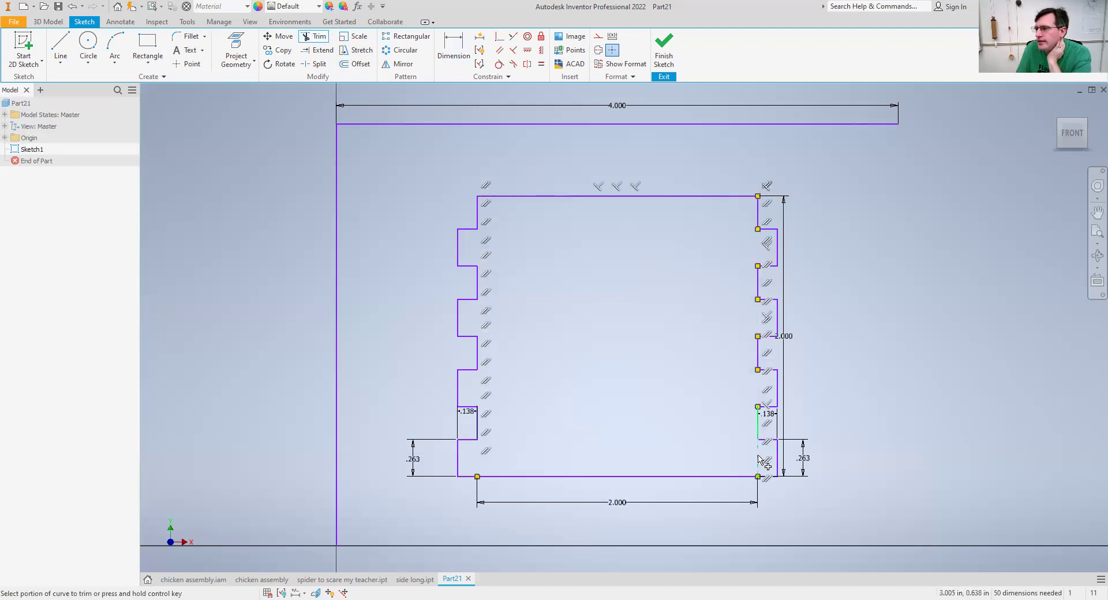
{"action": "key", "text": "Escape"}
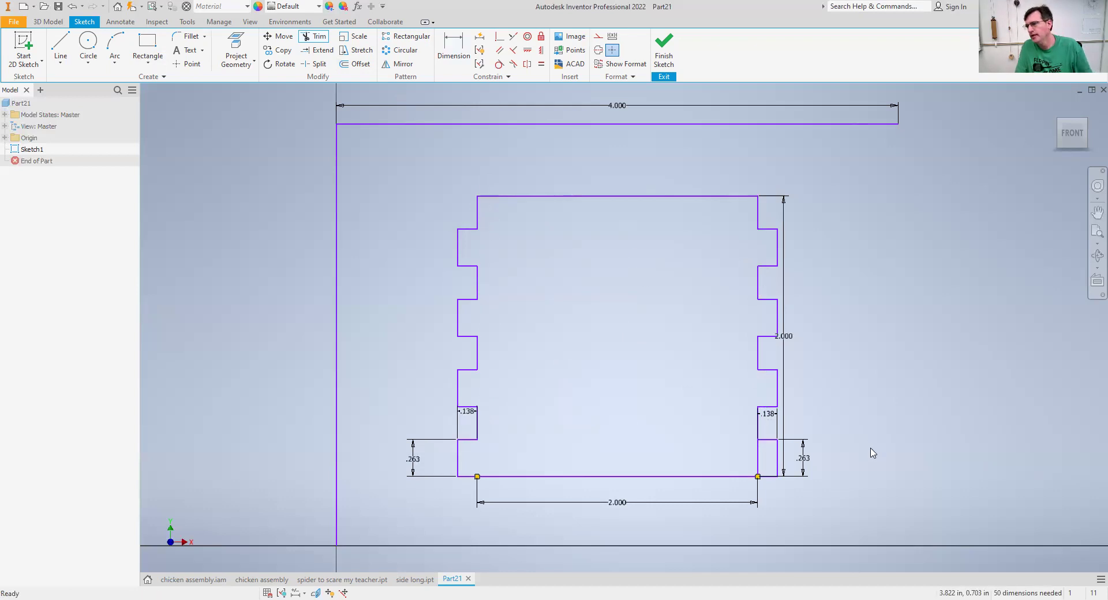
{"action": "left_click", "coordinate": [758, 462]}
{"action": "key", "text": "Delete"}
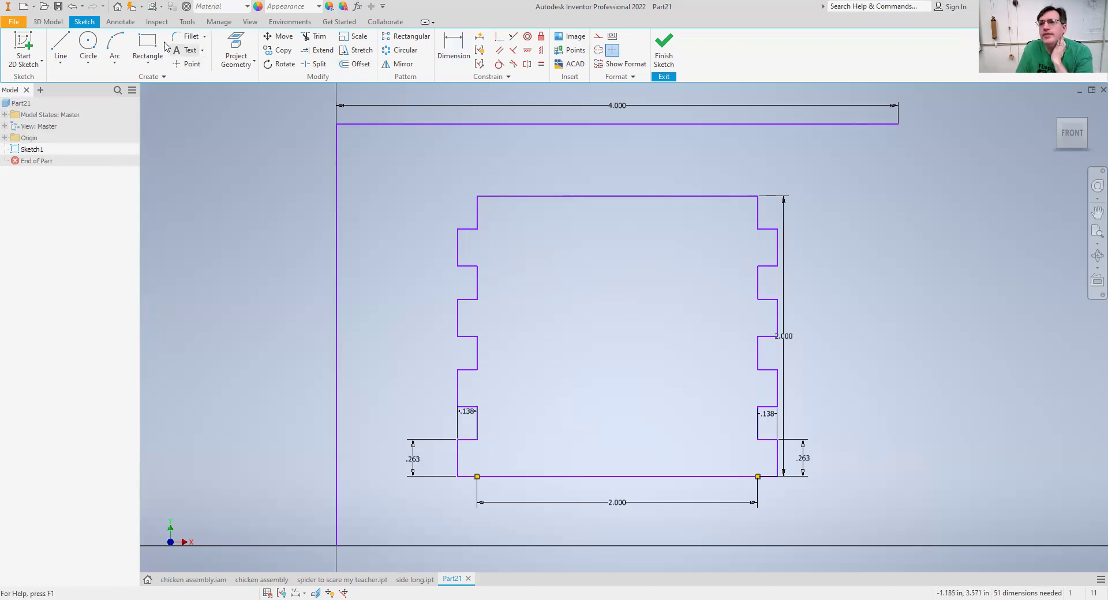
Step: Draw a center-point rectangle .25 in wide and .125 in high inside the panel, centered just above the bottom edge's midpoint
{"action": "left_click", "coordinate": [148, 63]}
{"action": "left_click", "coordinate": [165, 131]}
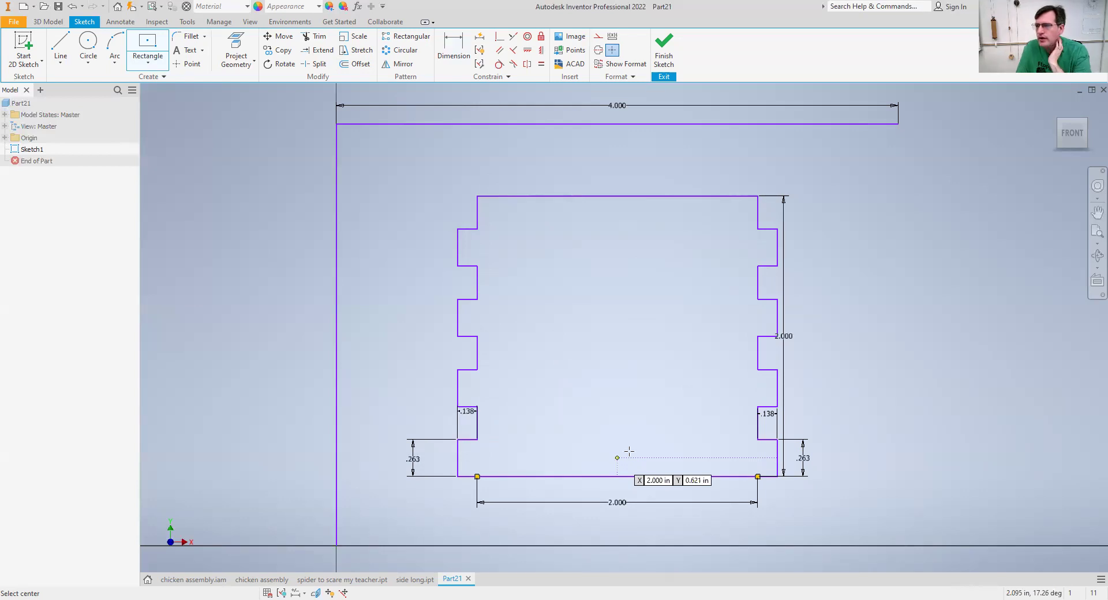
{"action": "left_click", "coordinate": [617, 462]}
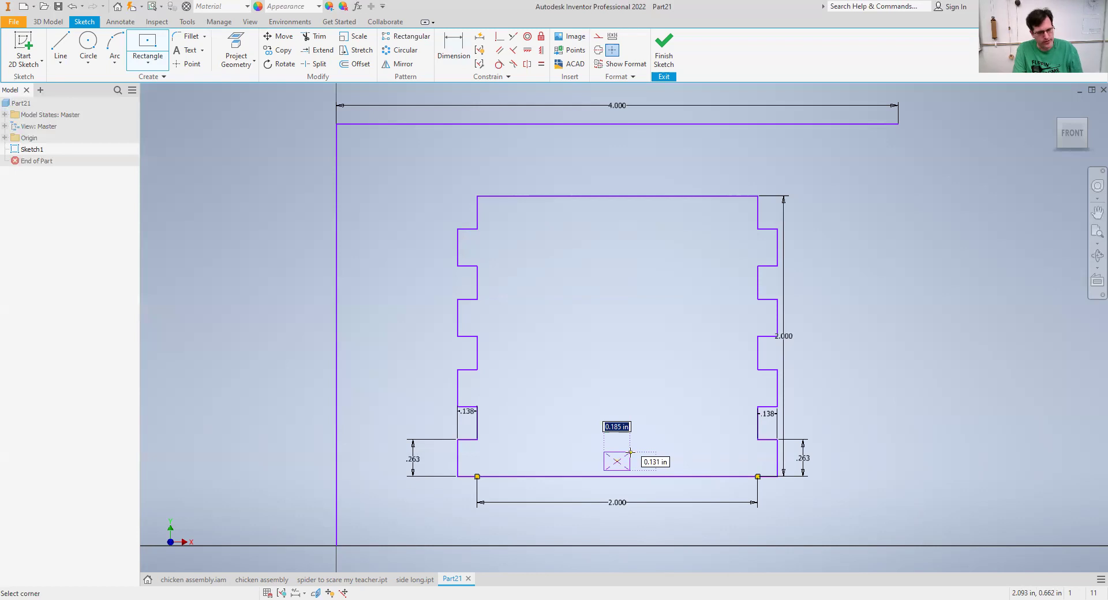
{"action": "type", "text": ".25"}
{"action": "key", "text": "Tab"}
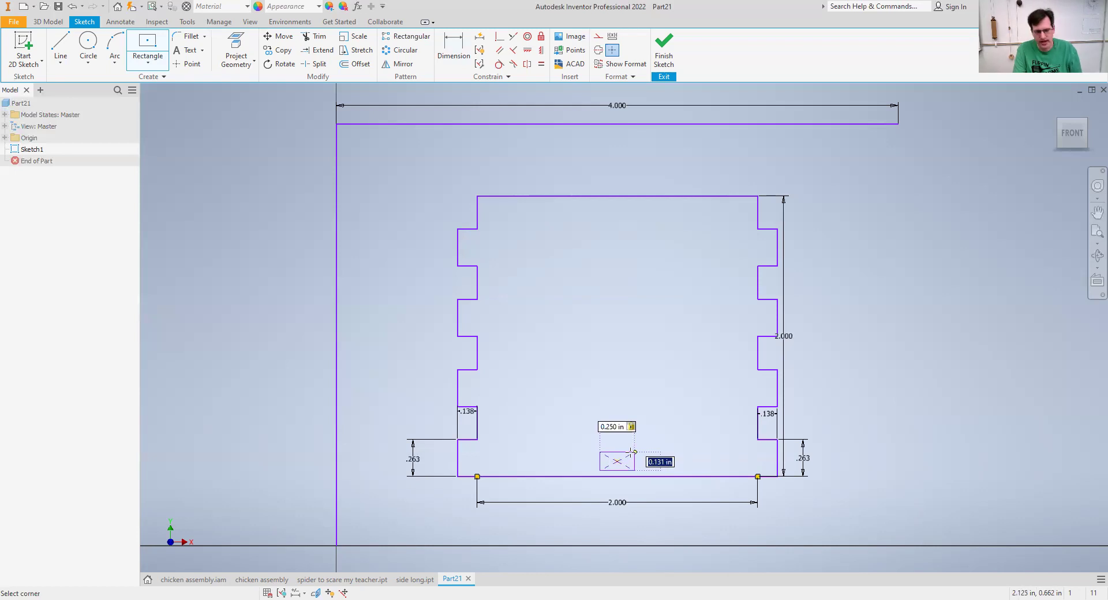
{"action": "type", "text": ".1"}
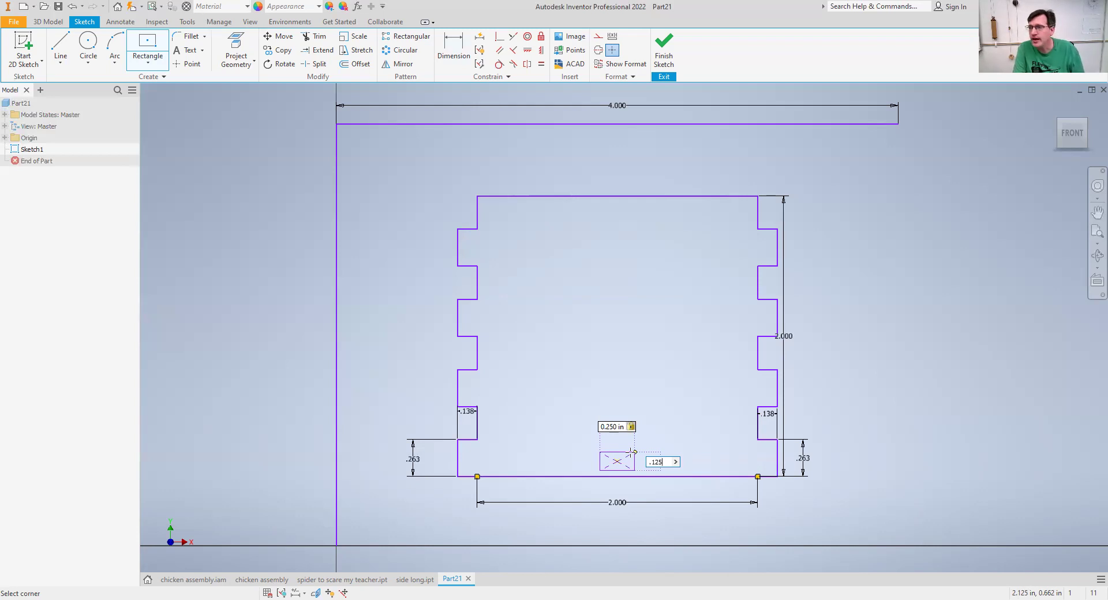
{"action": "type", "text": "25"}
{"action": "key", "text": "Tab"}
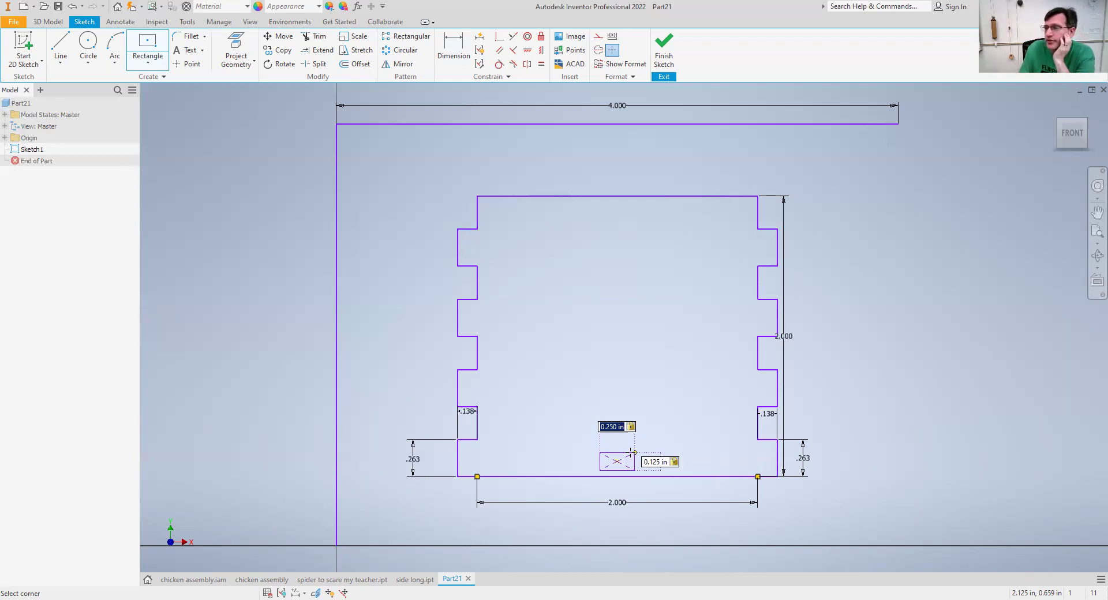
Step: Dimension the gap between the small inner rectangle's bottom side and the panel's bottom edge as 1/8 in
{"action": "left_click", "coordinate": [448, 45]}
{"action": "left_click", "coordinate": [611, 471]}
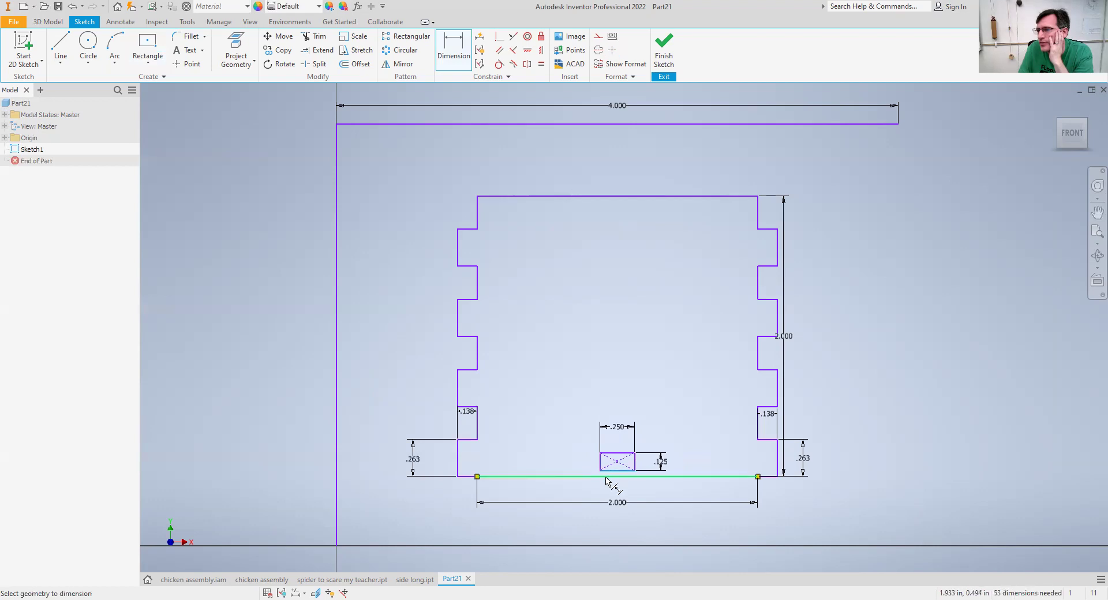
{"action": "left_click", "coordinate": [611, 477]}
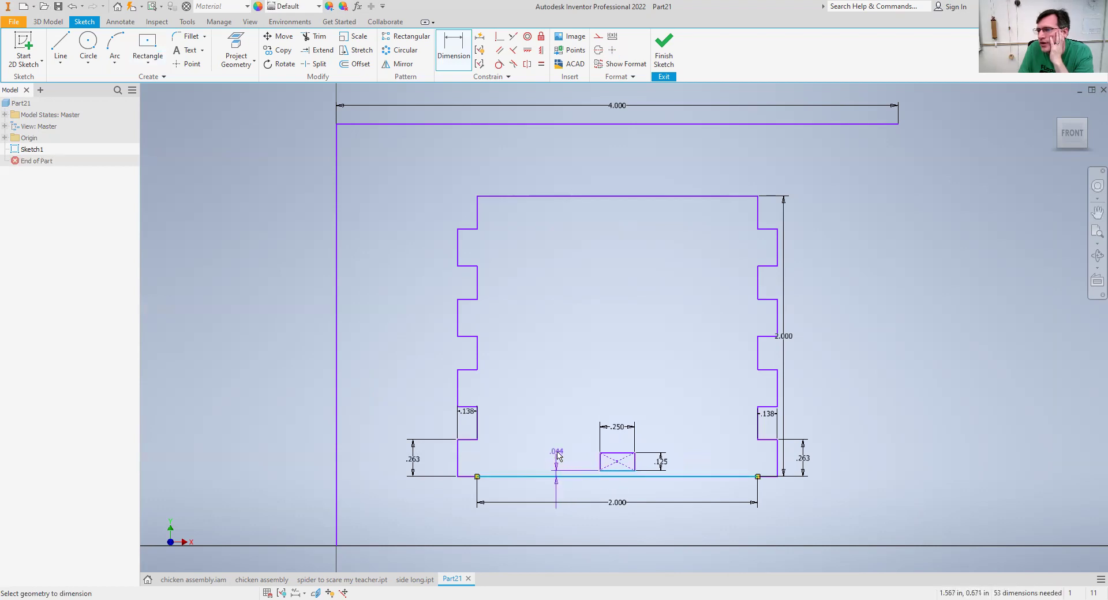
{"action": "left_click", "coordinate": [557, 453]}
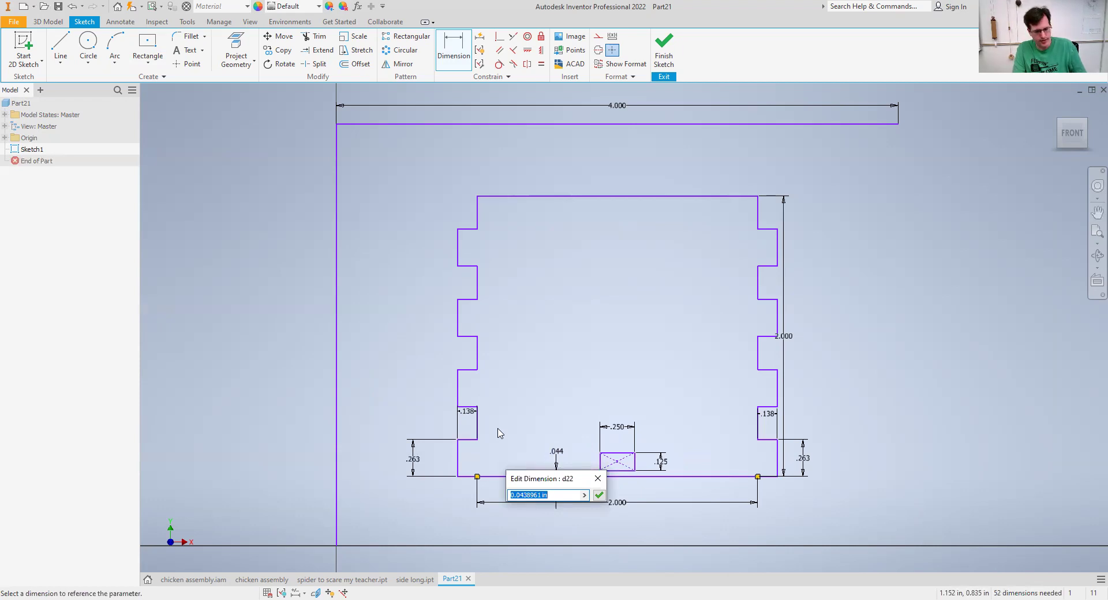
{"action": "type", "text": "1/8"}
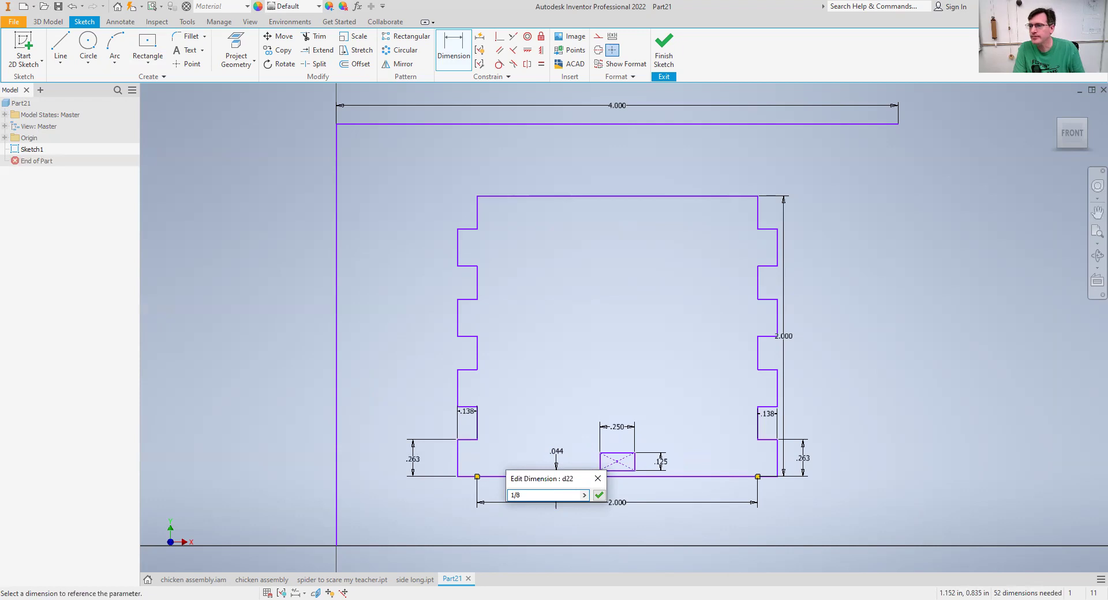
{"action": "key", "text": "Return"}
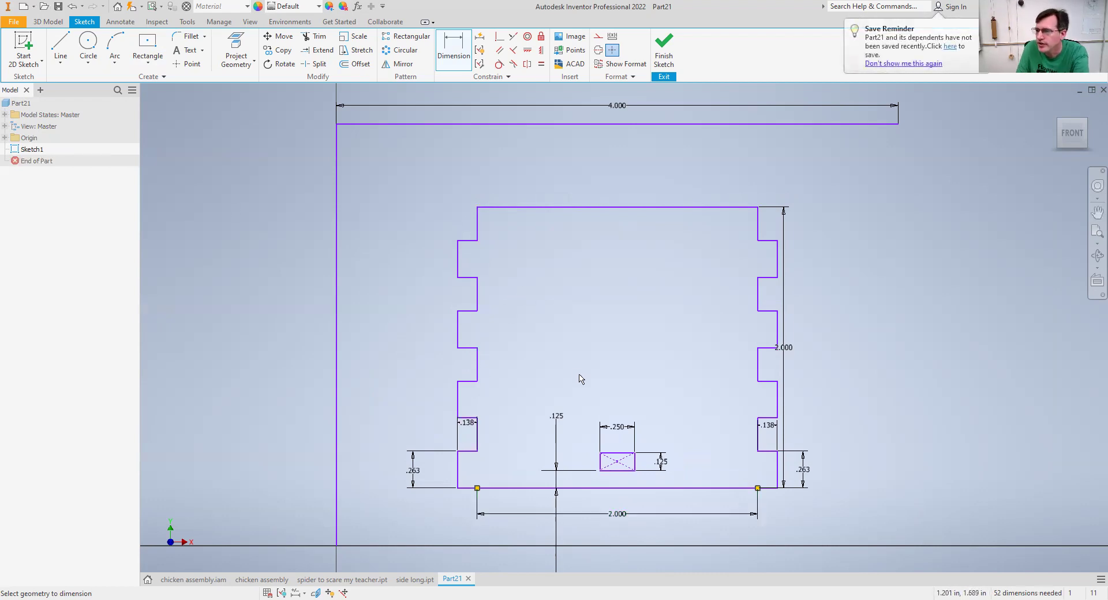
Step: Dimension the horizontal distance from the 2 in bottom line's left endpoint to the small inner rectangle's center
{"action": "left_click", "coordinate": [617, 462]}
{"action": "left_click", "coordinate": [477, 488]}
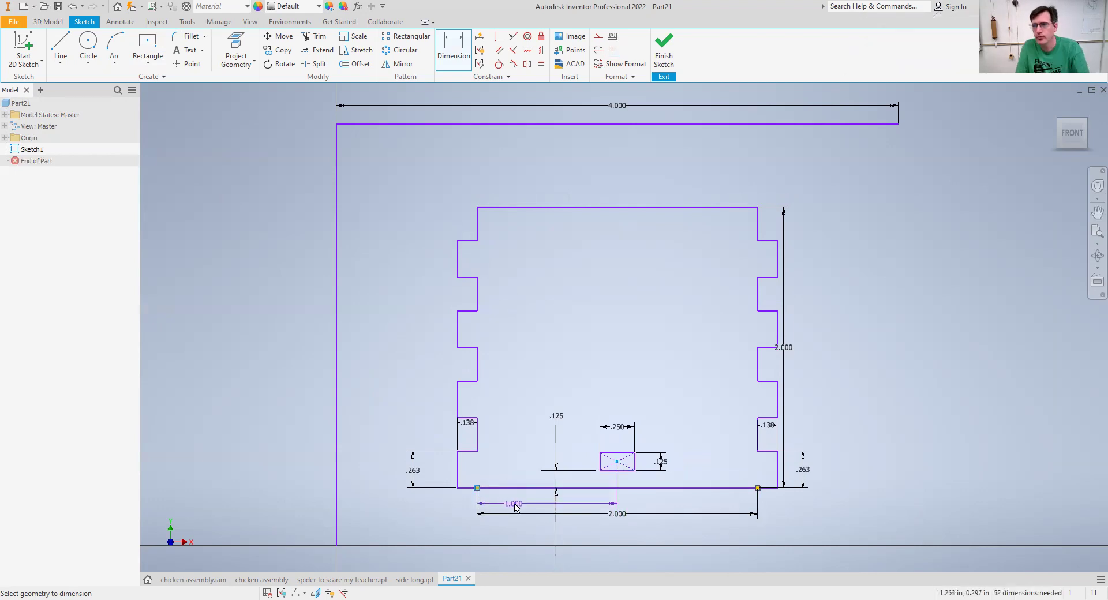
{"action": "left_click", "coordinate": [541, 564]}
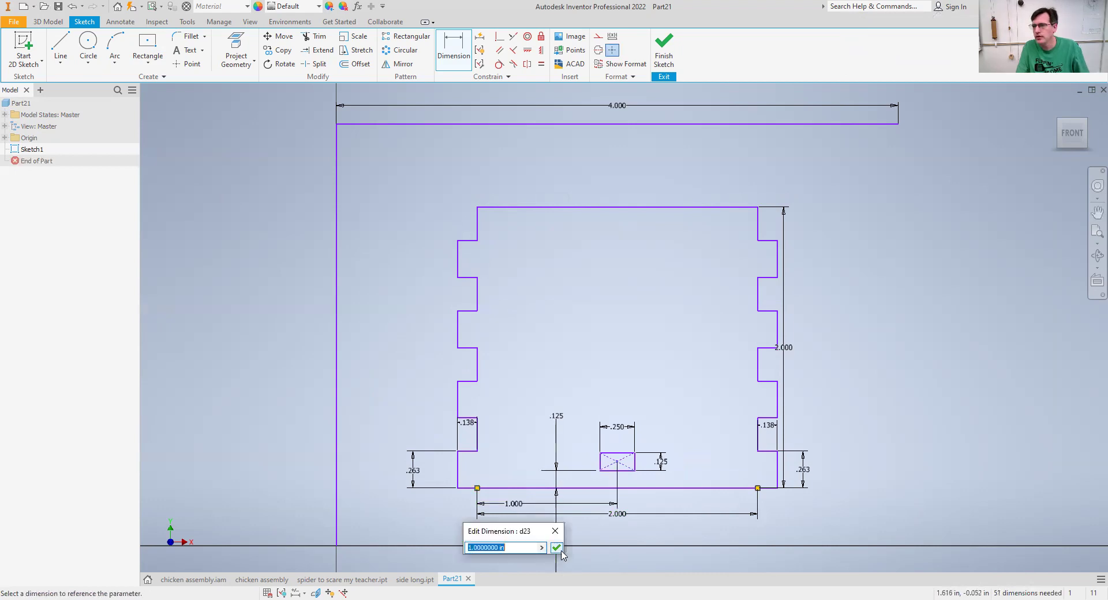
{"action": "left_click", "coordinate": [557, 549]}
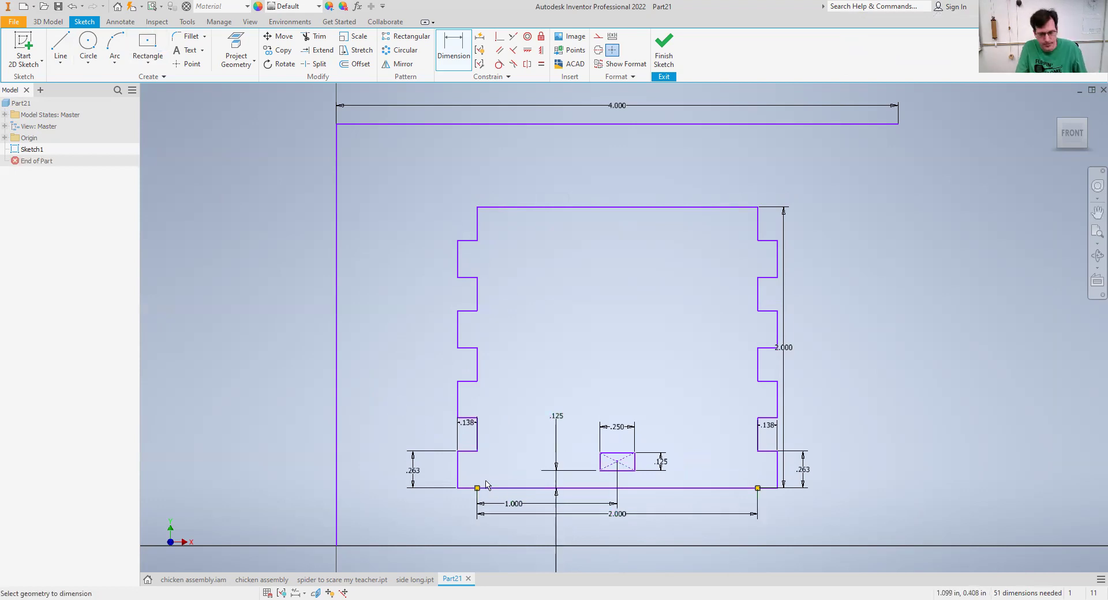
{"action": "left_click", "coordinate": [512, 506]}
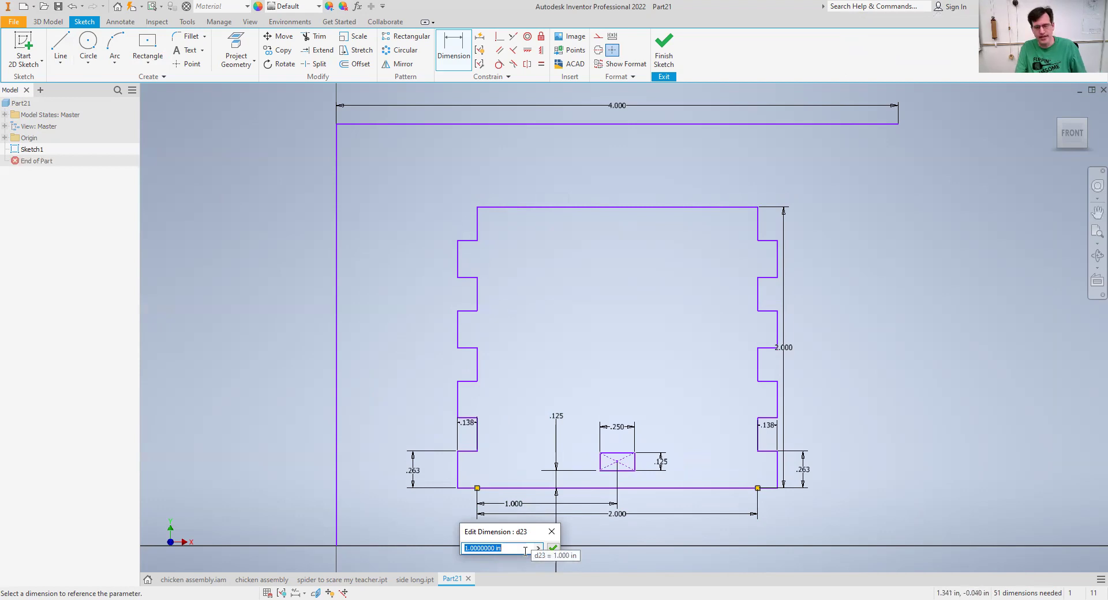
{"action": "key", "text": "Escape"}
{"action": "right_click", "coordinate": [570, 505]}
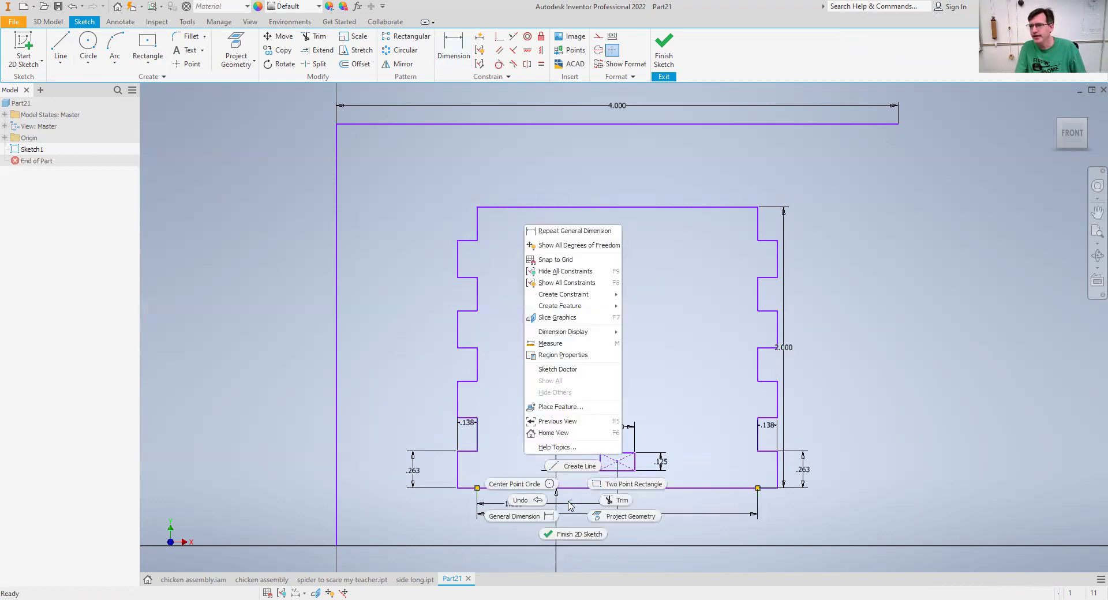
{"action": "left_click", "coordinate": [566, 505]}
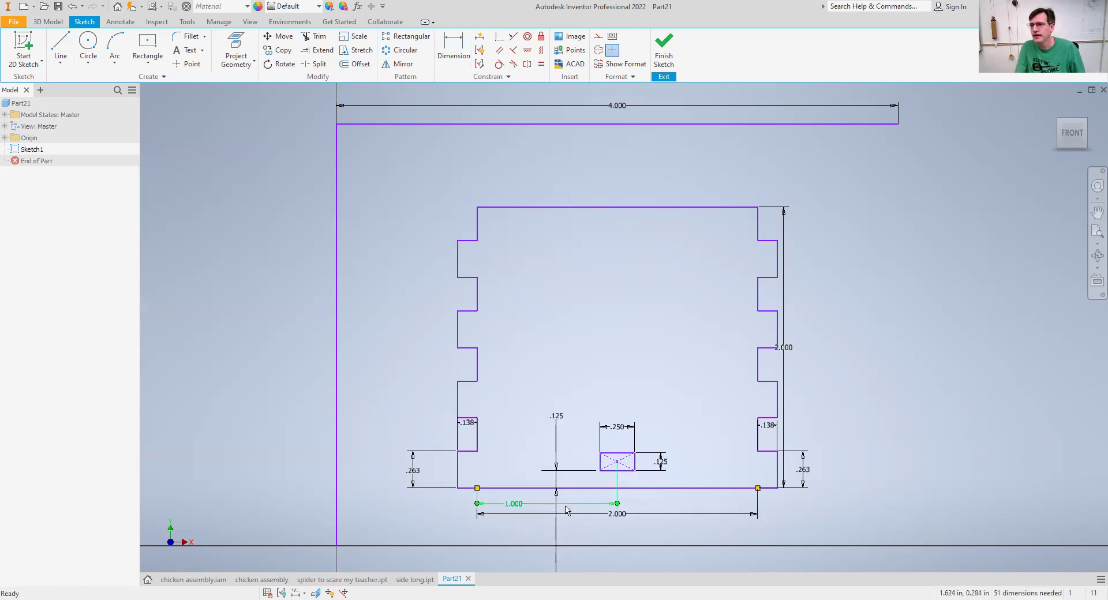
Step: Delete the small inner rectangle's 1.000 horizontal dimension and dimension its left side from the 2 in bottom line's left endpoint as 1/8 in
{"action": "right_click", "coordinate": [566, 510]}
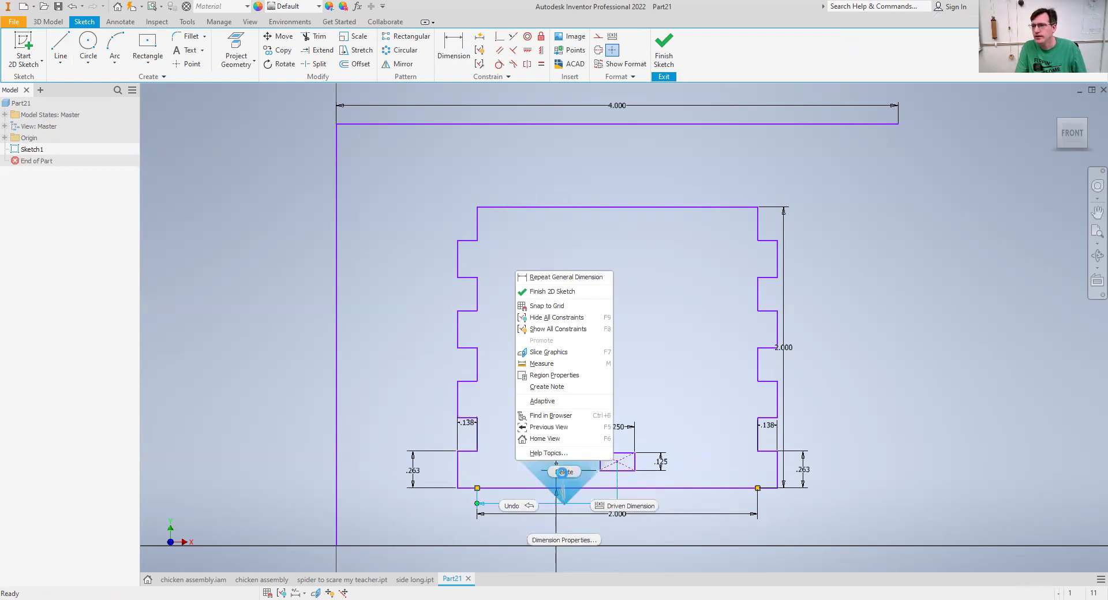
{"action": "left_click", "coordinate": [564, 472]}
{"action": "left_click", "coordinate": [455, 50]}
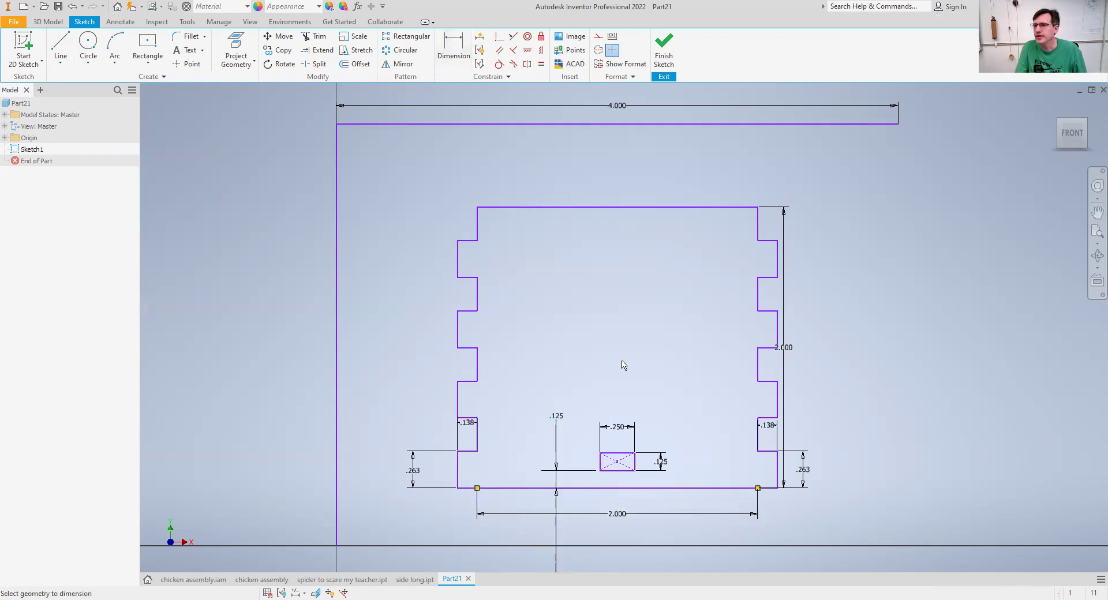
{"action": "left_click", "coordinate": [600, 462]}
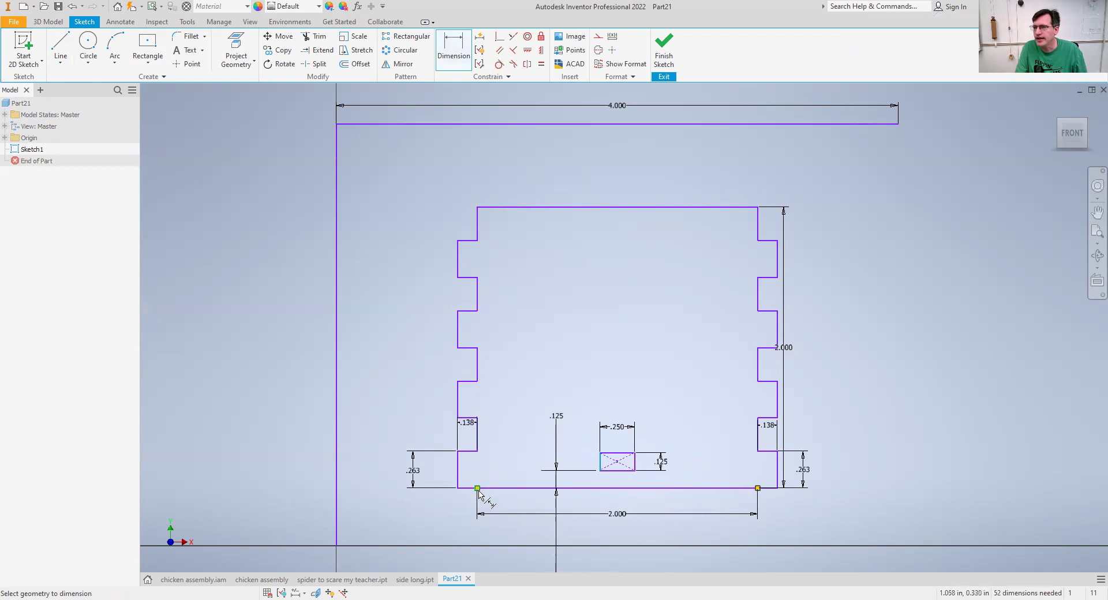
{"action": "left_click", "coordinate": [506, 499]}
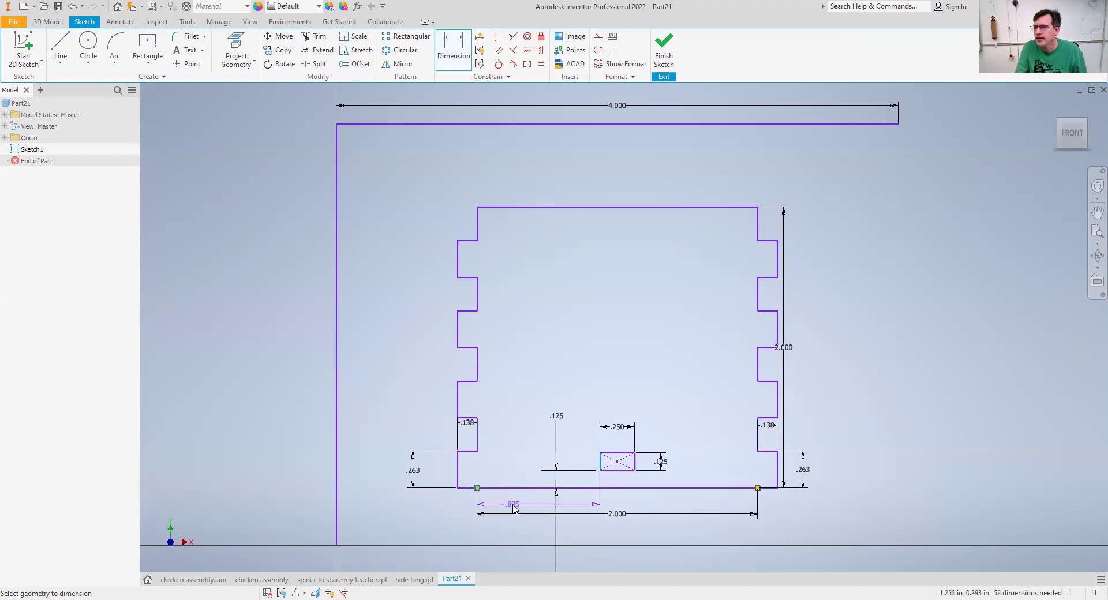
{"action": "left_click", "coordinate": [515, 506]}
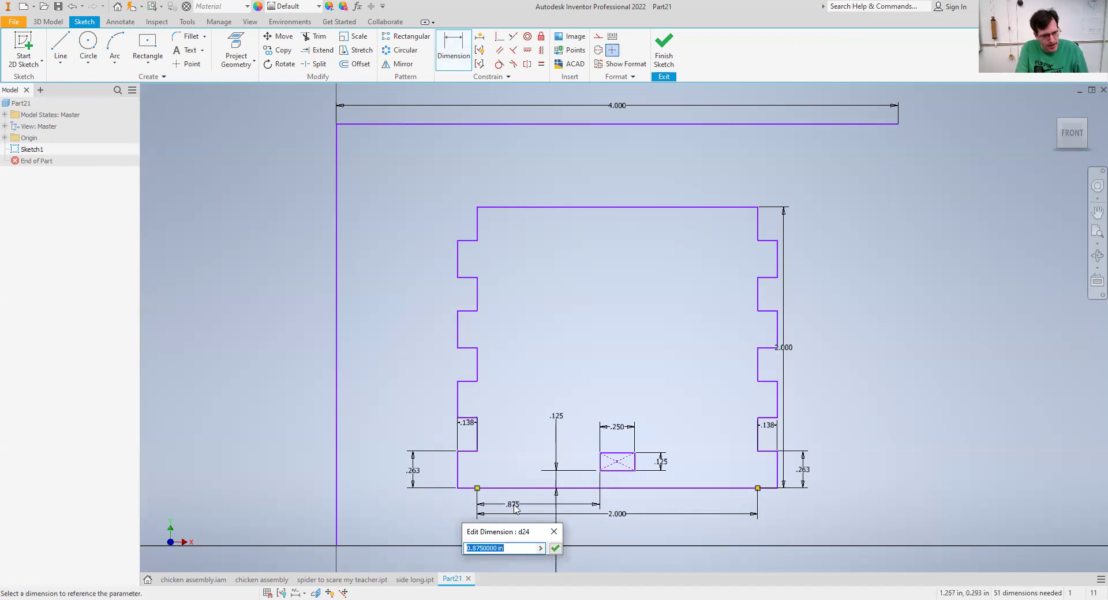
{"action": "type", "text": "1/8"}
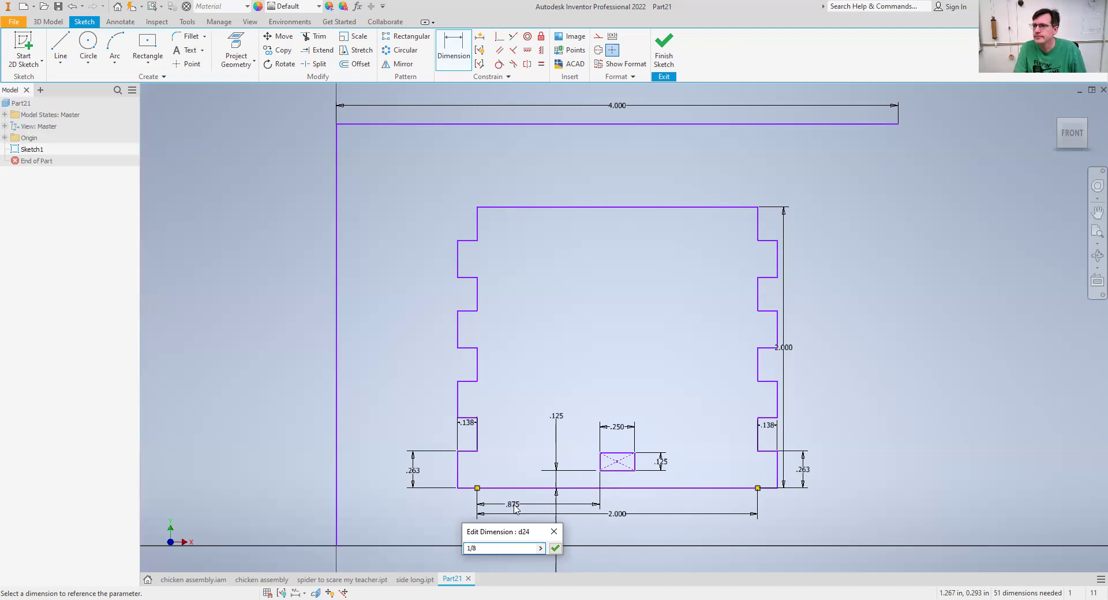
{"action": "key", "text": "Return"}
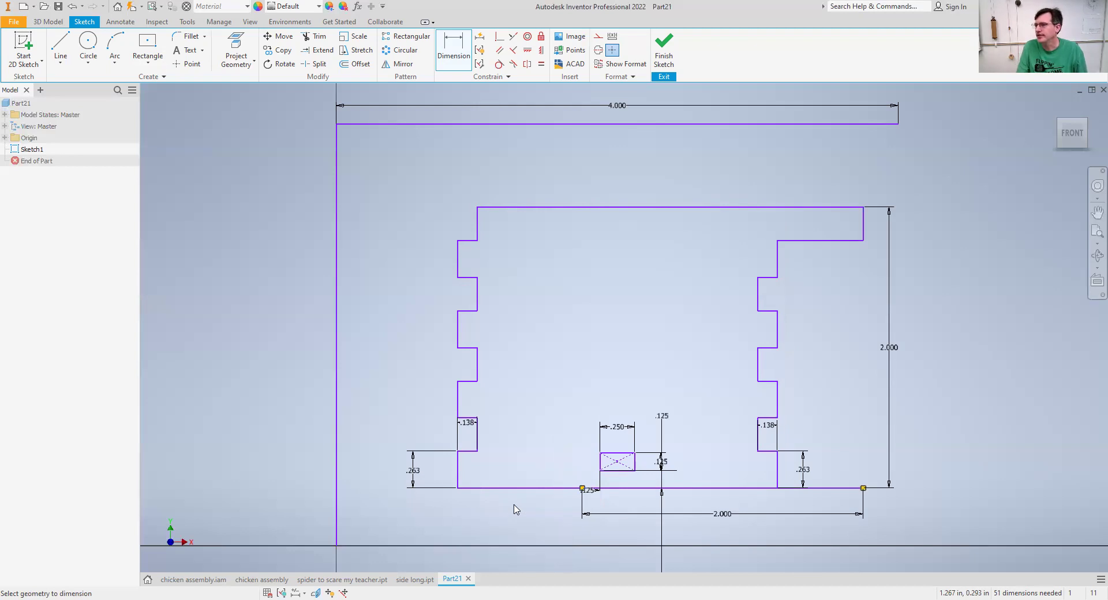
Step: Undo the small inner rectangle's horizontal dimensioning, then delete the rectangle above the bottom edge's midpoint
{"action": "key", "text": "ctrl+z"}
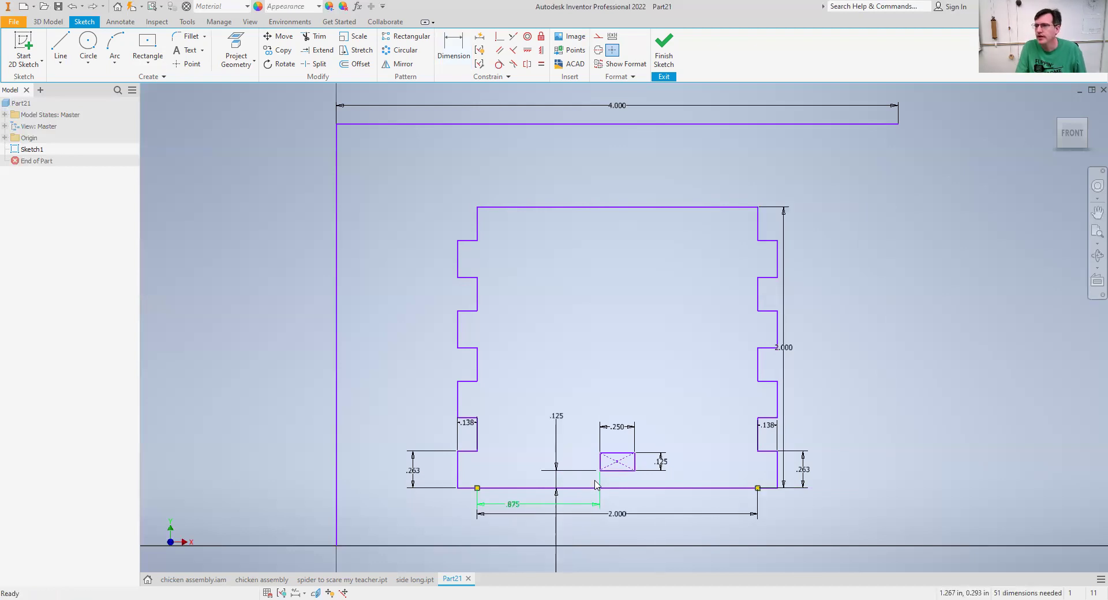
{"action": "key", "text": "ctrl+z"}
{"action": "key", "text": "ctrl+z"}
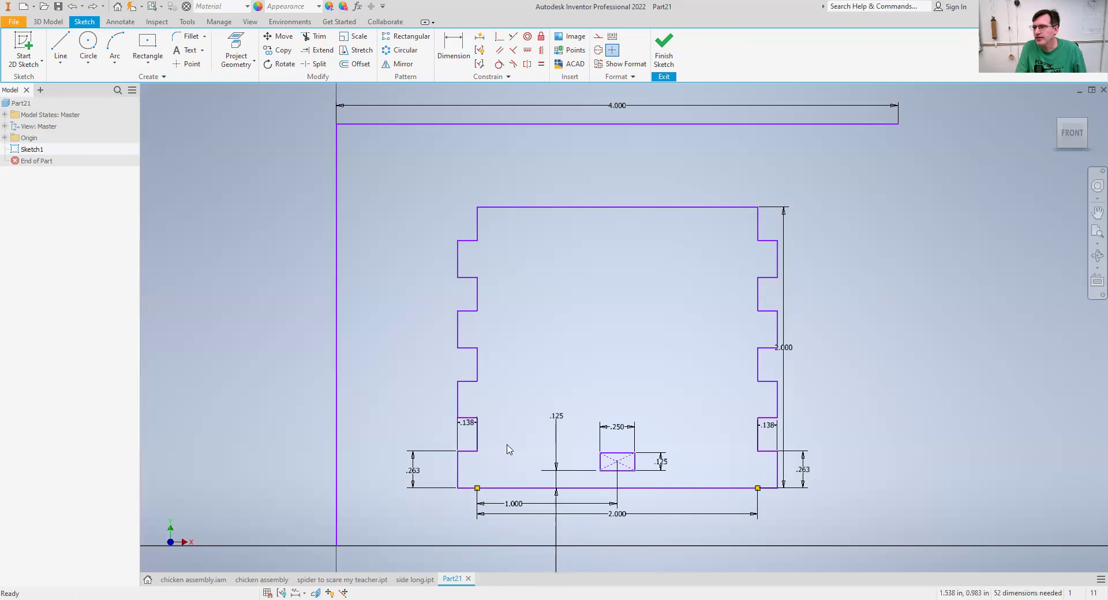
{"action": "key", "text": "ctrl+z"}
{"action": "left_click_drag", "start_coordinate": [521, 384], "coordinate": [686, 489]}
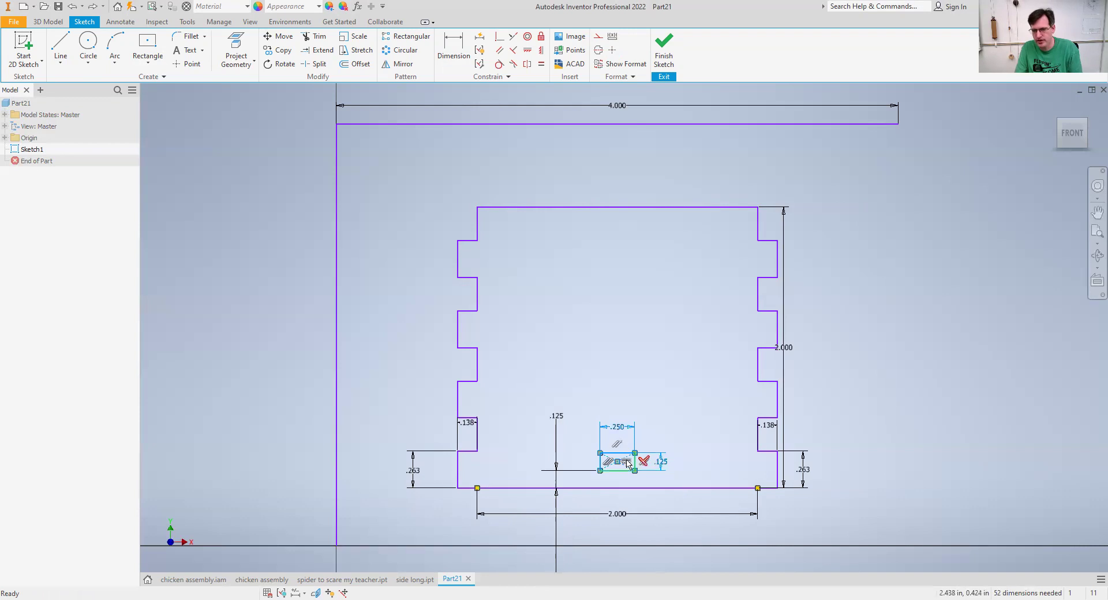
{"action": "key", "text": "Delete"}
Step: Draw a center-point rectangle .25 in wide and 1/8 in high inside the panel, near its bottom-left corner
{"action": "left_click", "coordinate": [148, 41]}
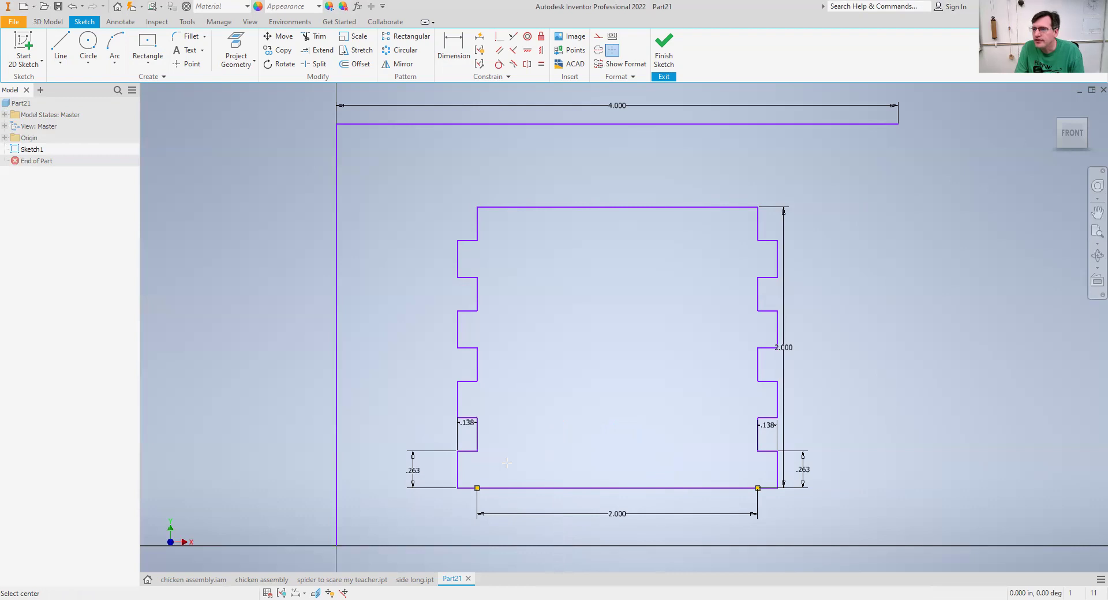
{"action": "left_click", "coordinate": [495, 465]}
{"action": "type", "text": "."}
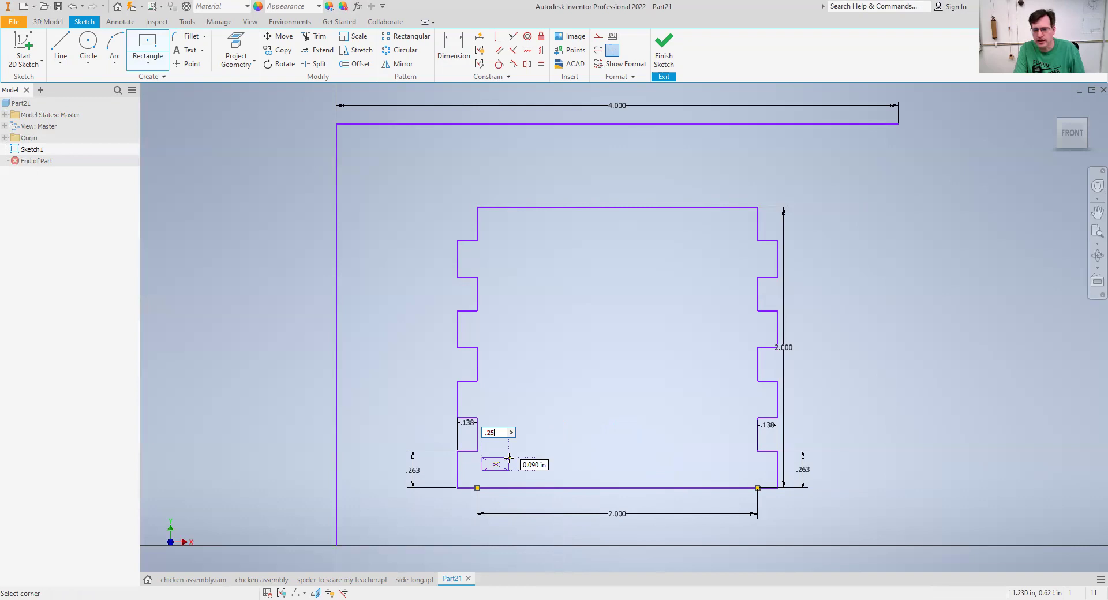
{"action": "type", "text": "25"}
{"action": "key", "text": "Tab"}
{"action": "type", "text": "1/8"}
{"action": "key", "text": "Return"}
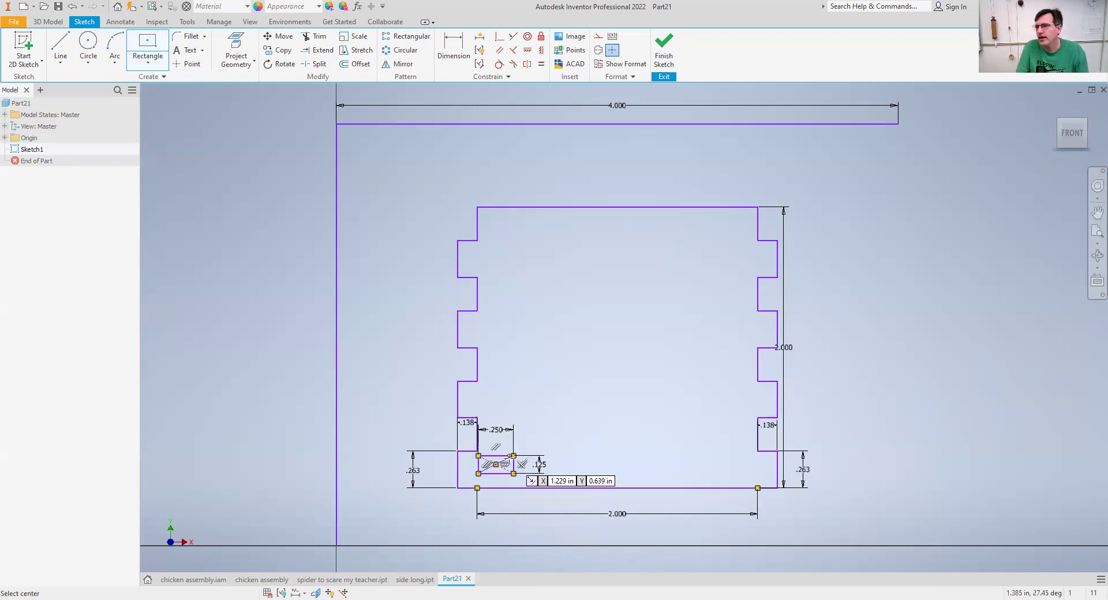
Step: Dimension the horizontal distance from the 2 in bottom line's left endpoint to the small rectangle's left side as 1/8 in
{"action": "left_click", "coordinate": [442, 46]}
{"action": "left_click", "coordinate": [478, 468]}
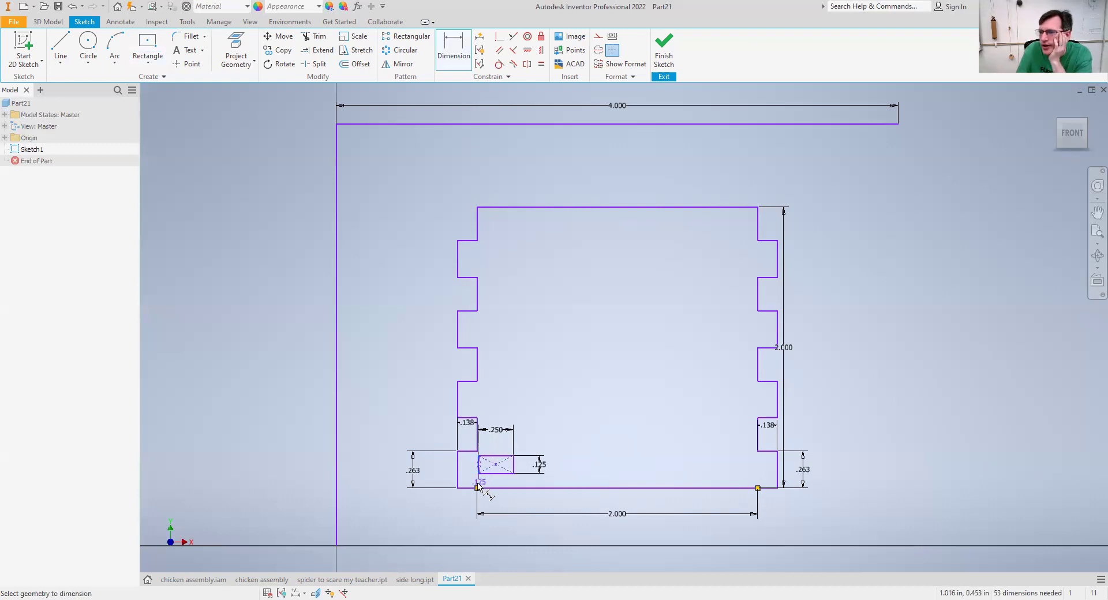
{"action": "left_click", "coordinate": [477, 489]}
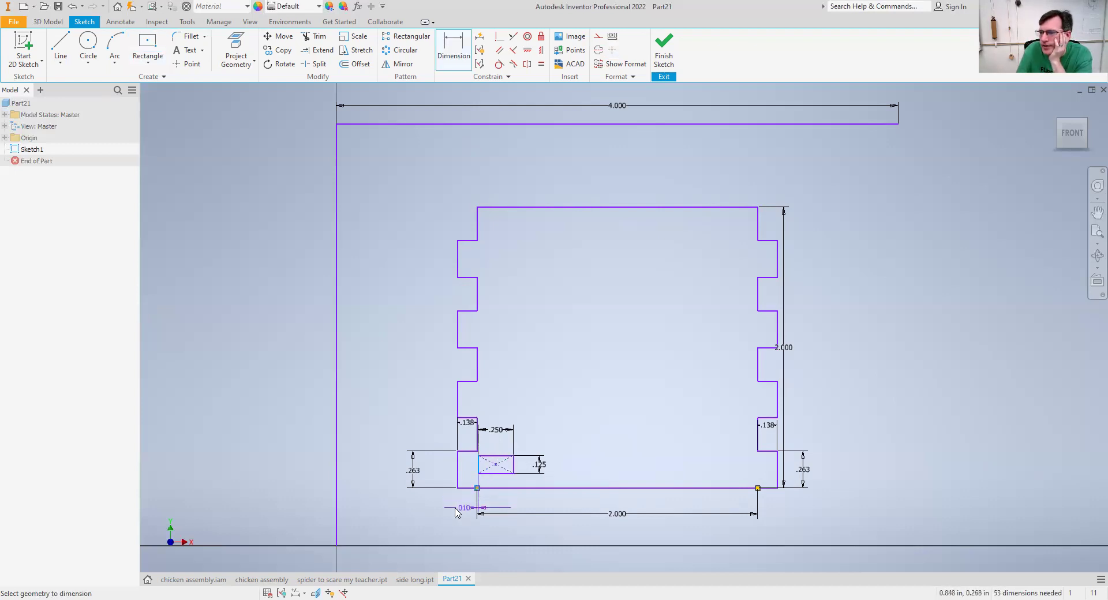
{"action": "left_click", "coordinate": [458, 513]}
{"action": "type", "text": "1/8"}
{"action": "key", "text": "Return"}
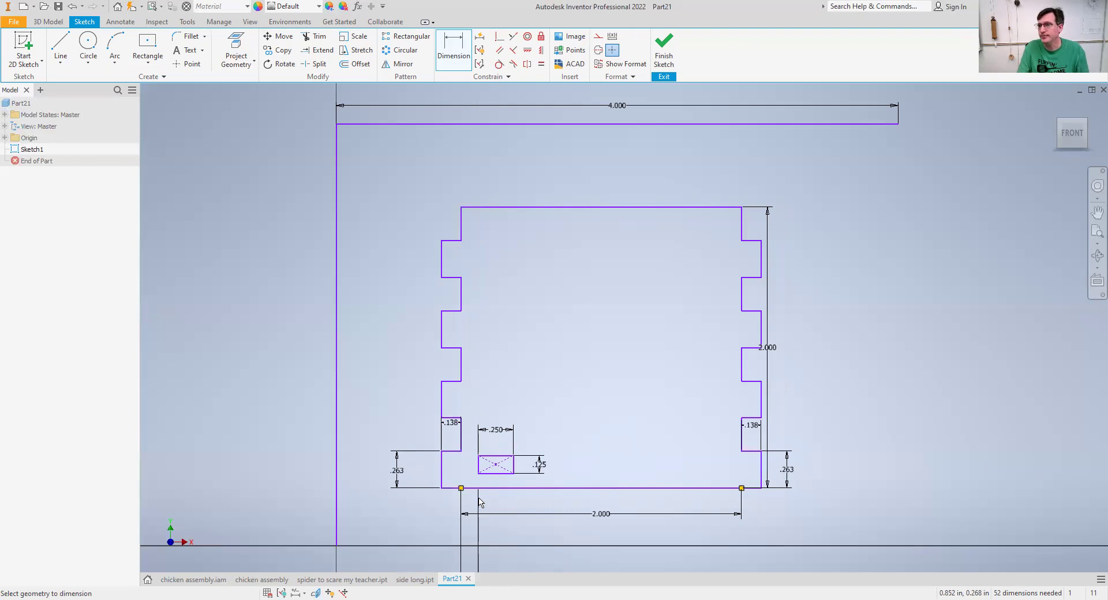
Step: Dimension the gap between the left small rectangle's bottom side and the panel's bottom edge as 1/8 in
{"action": "left_click", "coordinate": [497, 474]}
{"action": "left_click", "coordinate": [505, 489]}
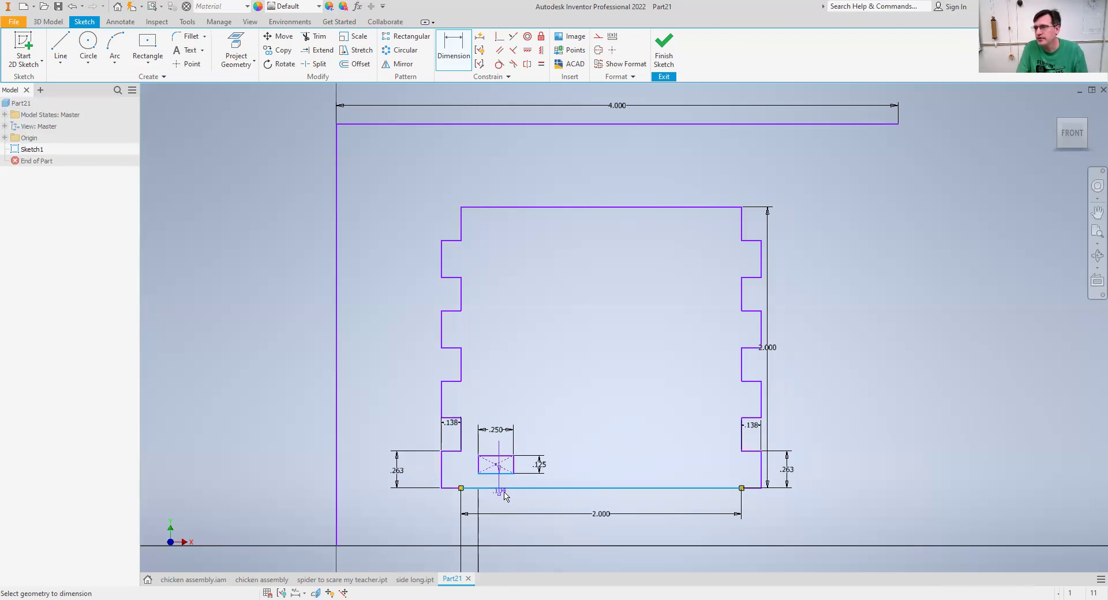
{"action": "left_click", "coordinate": [585, 487]}
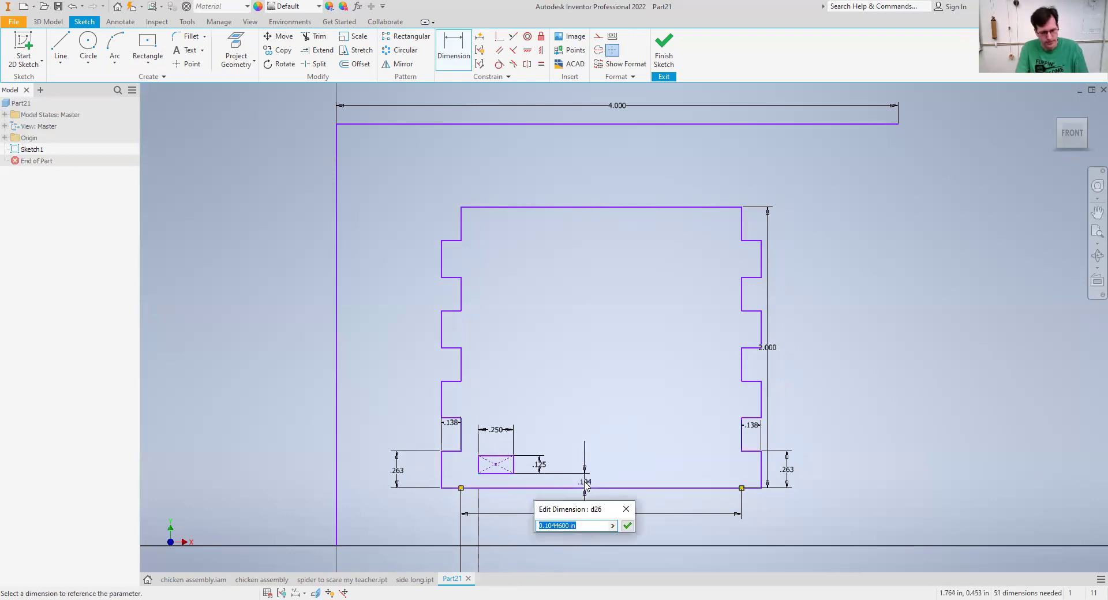
{"action": "type", "text": "1/8"}
{"action": "key", "text": "Return"}
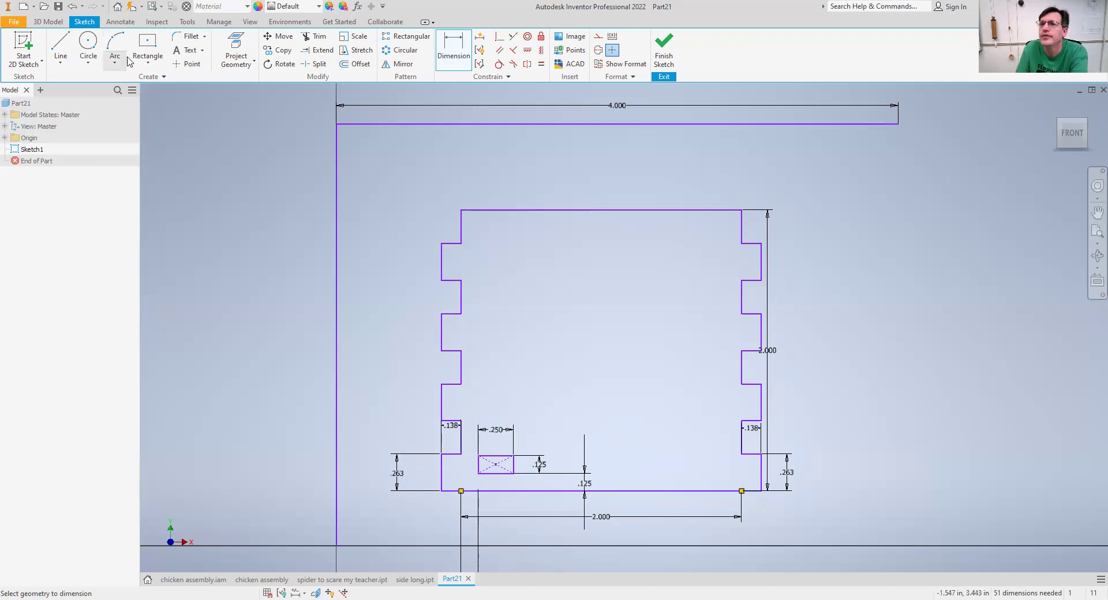
Step: Draw a second center-point rectangle .25 in wide and 1/8 in high near the panel's bottom-right corner, level with the first rectangle's center
{"action": "left_click", "coordinate": [147, 45]}
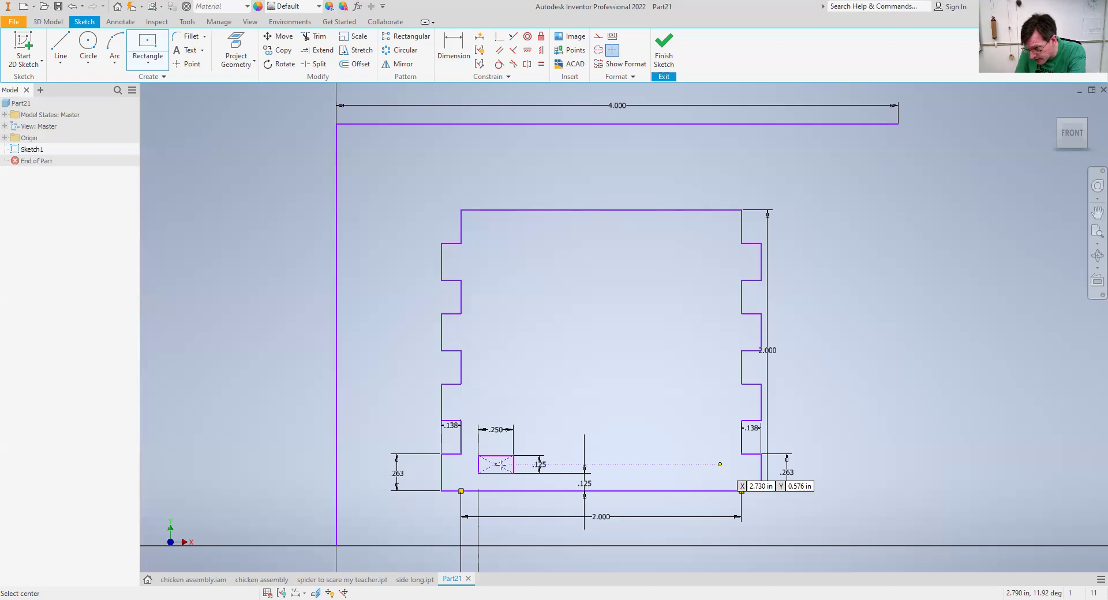
{"action": "left_click", "coordinate": [715, 465]}
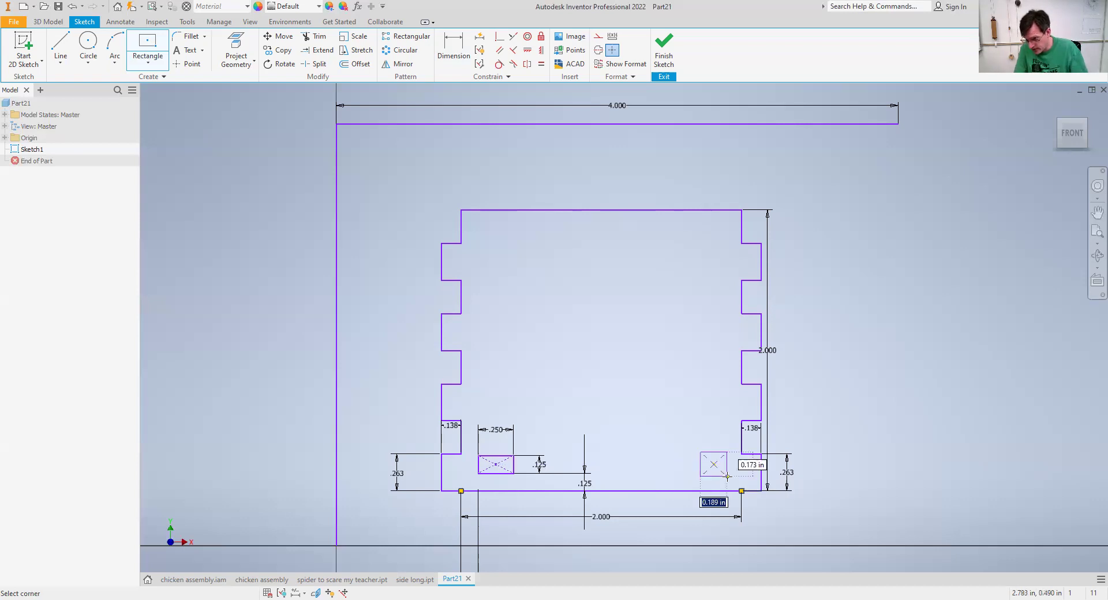
{"action": "type", "text": ".25"}
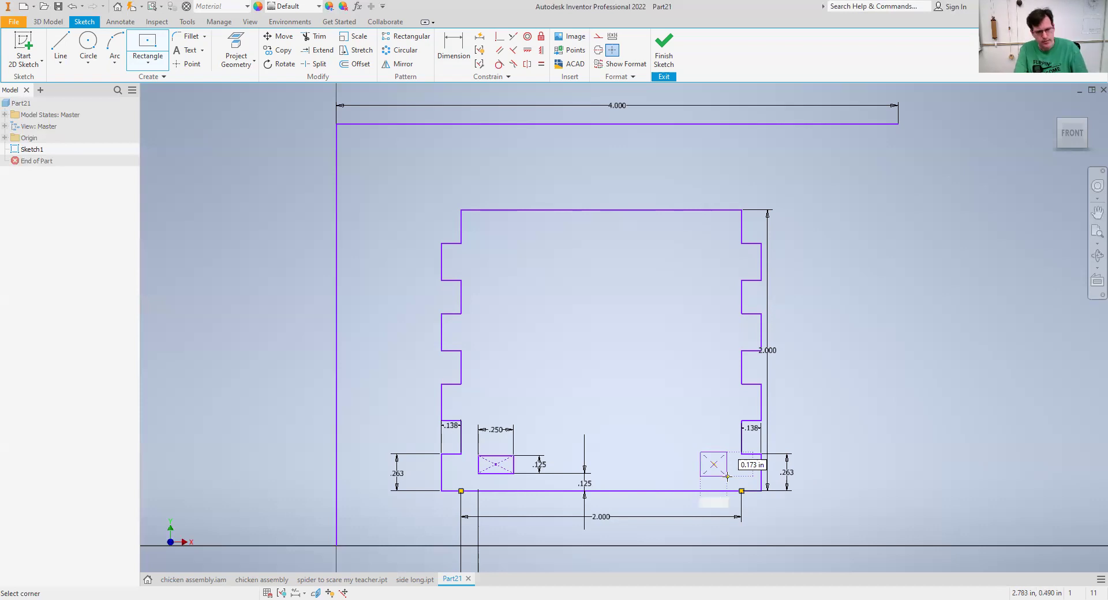
{"action": "key", "text": "Tab"}
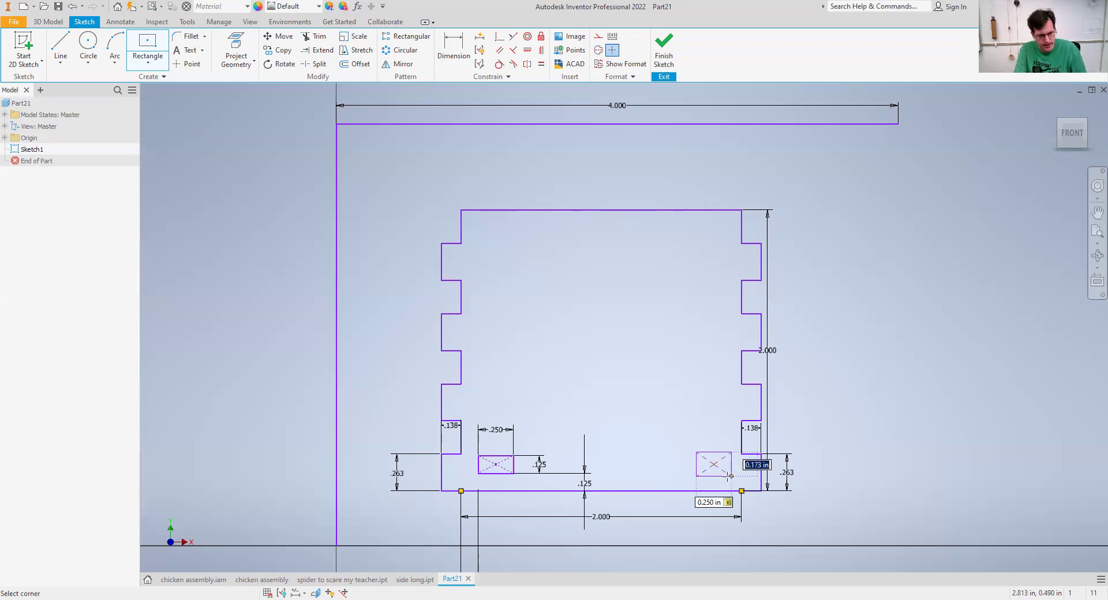
{"action": "type", "text": "1/8"}
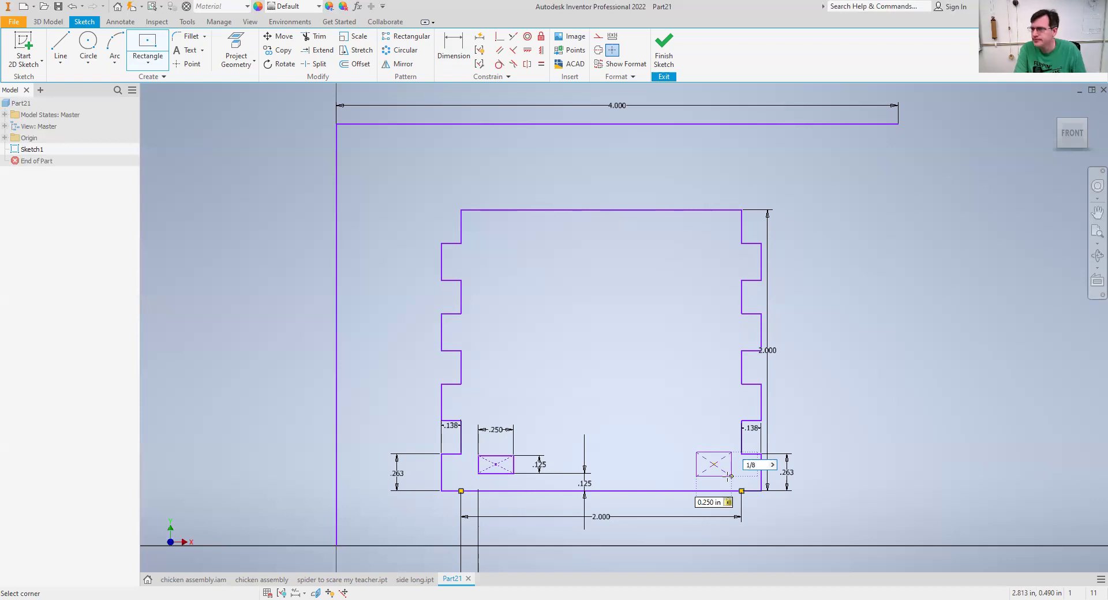
{"action": "key", "text": "Tab"}
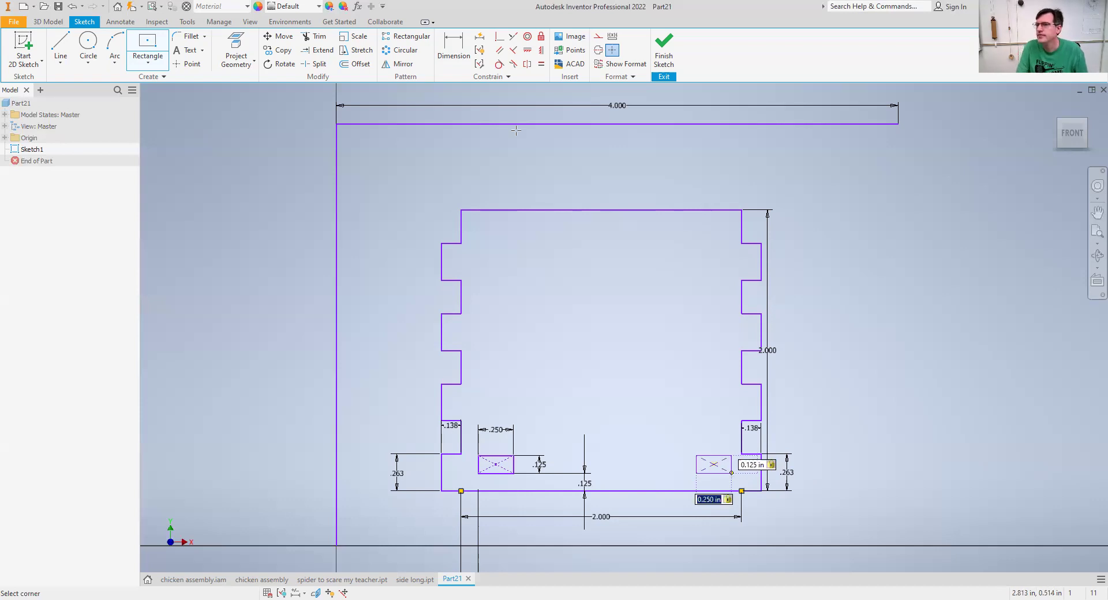
{"action": "key", "text": "Return"}
Step: Dimension the horizontal distance from the right small rectangle's right side to the 2 in bottom line's right endpoint as 1/8 in
{"action": "key", "text": "d"}
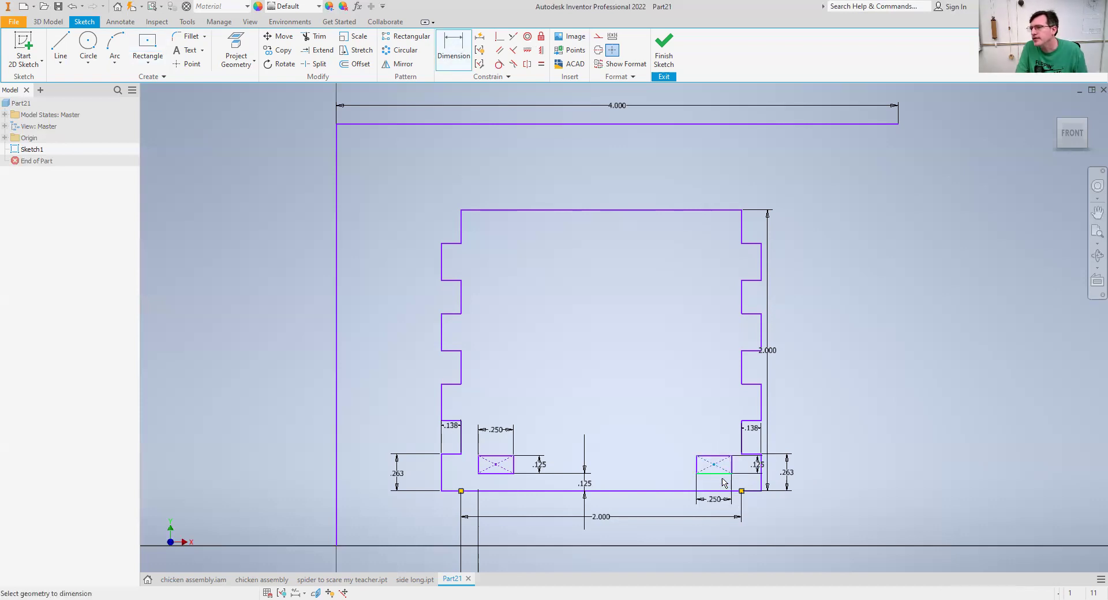
{"action": "key", "text": "Escape"}
{"action": "left_click", "coordinate": [733, 471]}
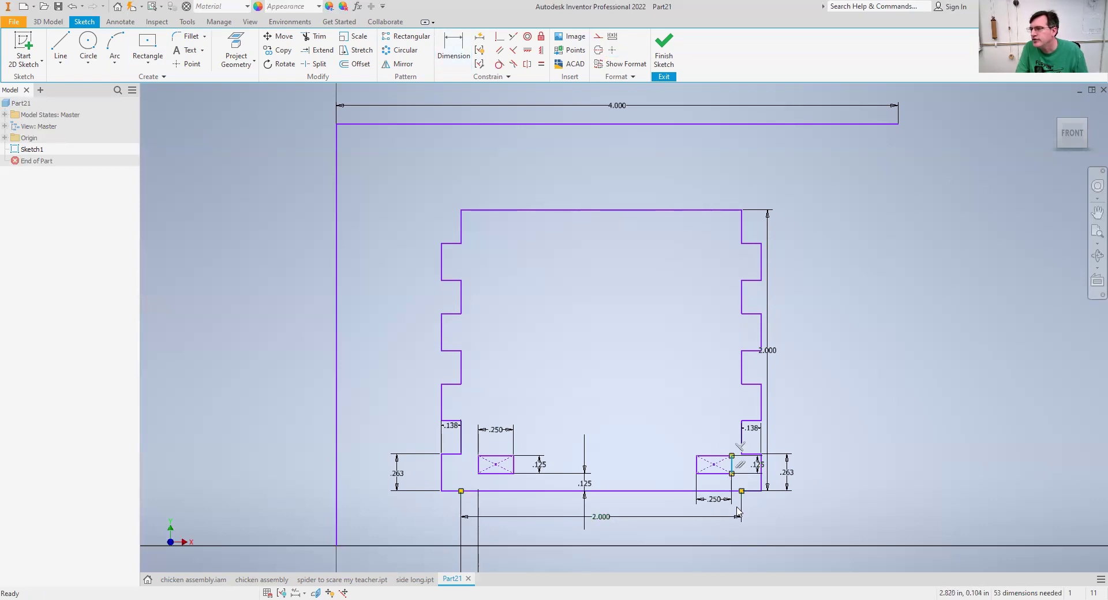
{"action": "key", "text": "d"}
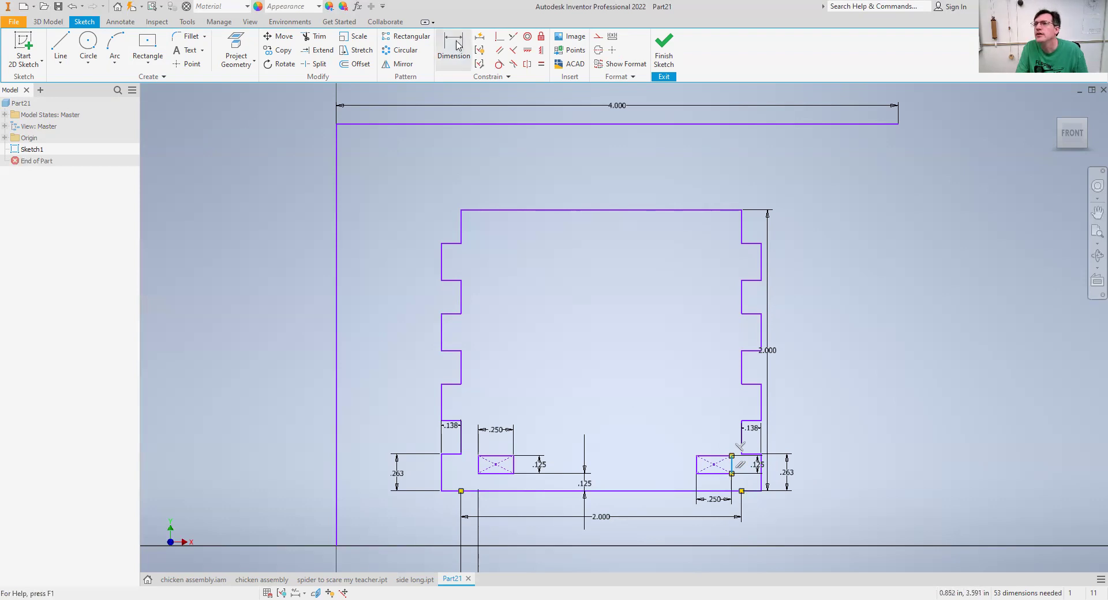
{"action": "left_click", "coordinate": [455, 48]}
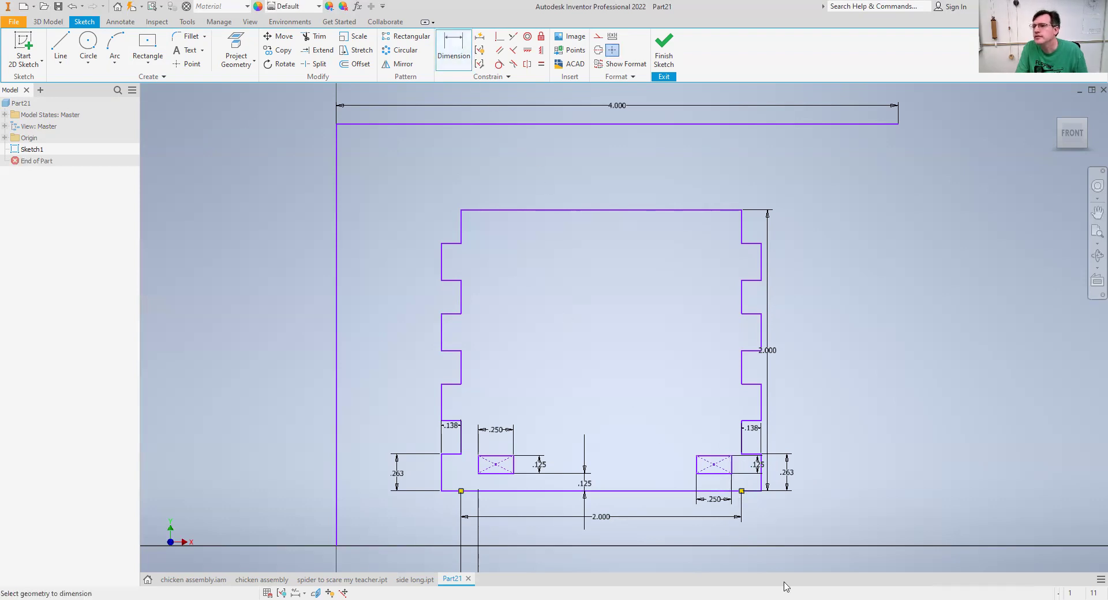
{"action": "left_click", "coordinate": [733, 470]}
{"action": "left_click", "coordinate": [742, 491]}
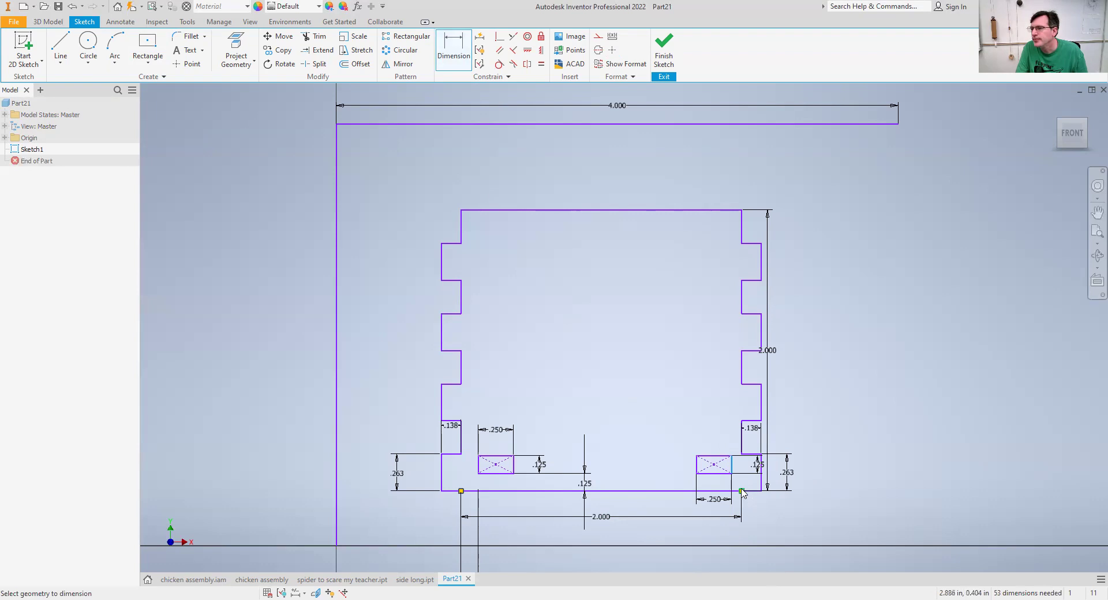
{"action": "left_click", "coordinate": [716, 537]}
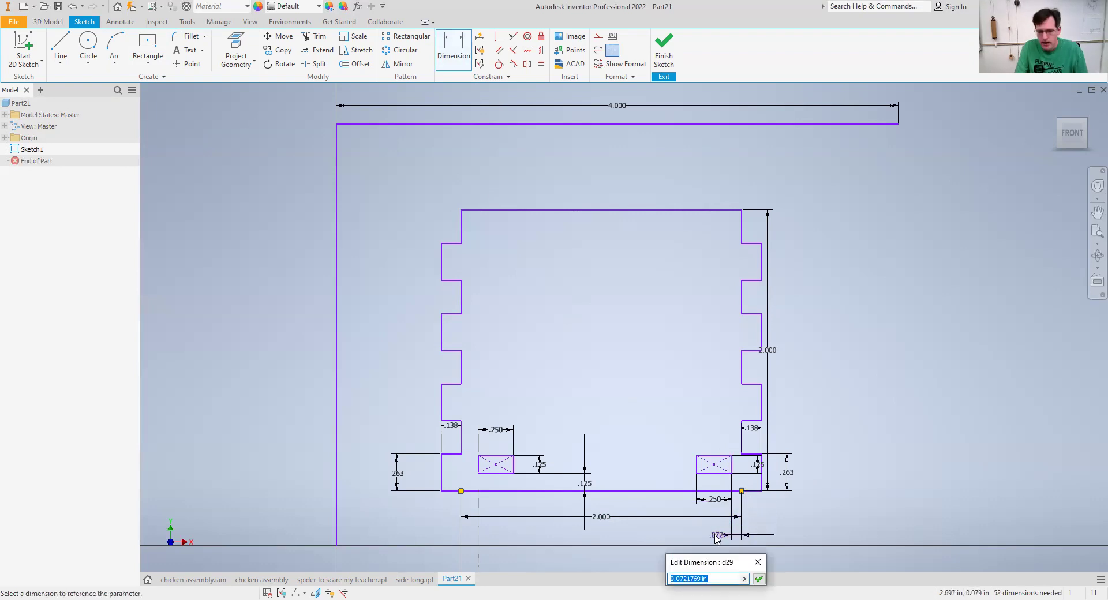
{"action": "type", "text": "1/8"}
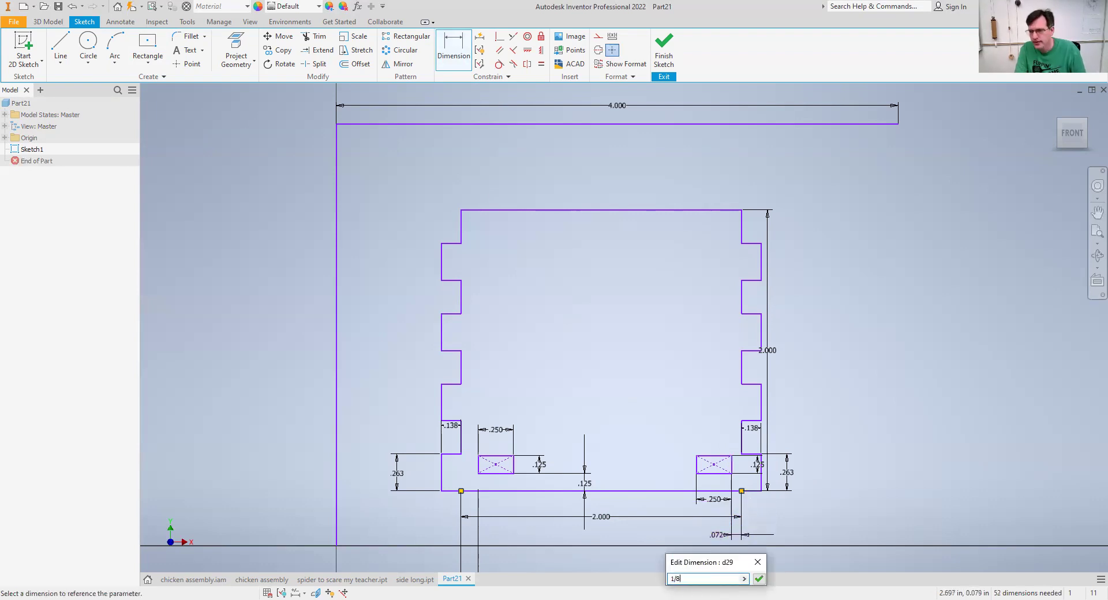
{"action": "key", "text": "Return"}
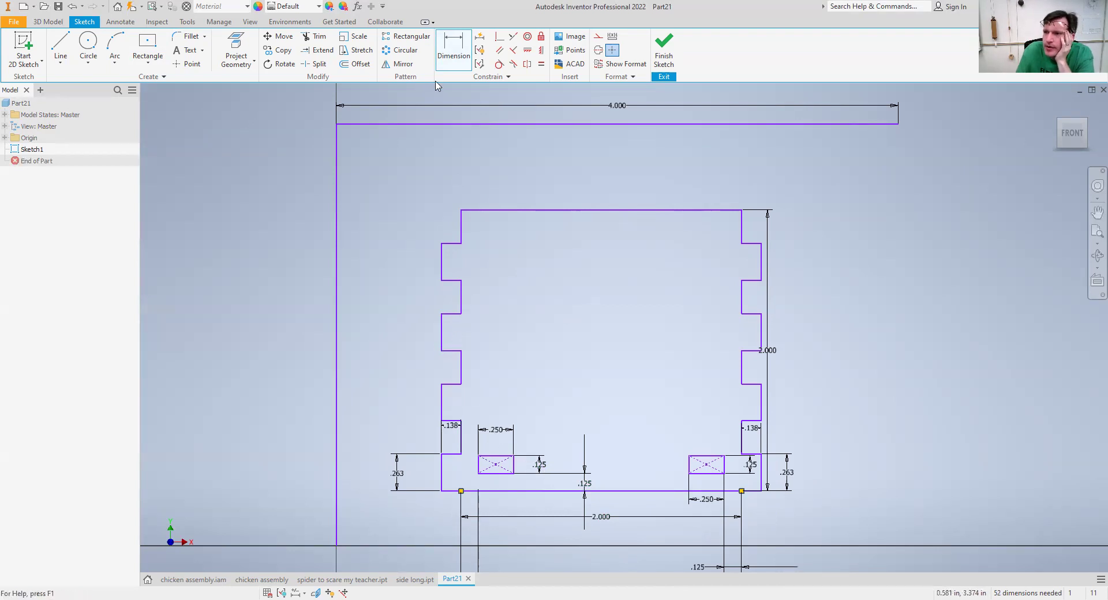
Step: Dimension the heights of the upper two recessed vertical edges on the panel's left side, accepting the current values
{"action": "left_click", "coordinate": [461, 229]}
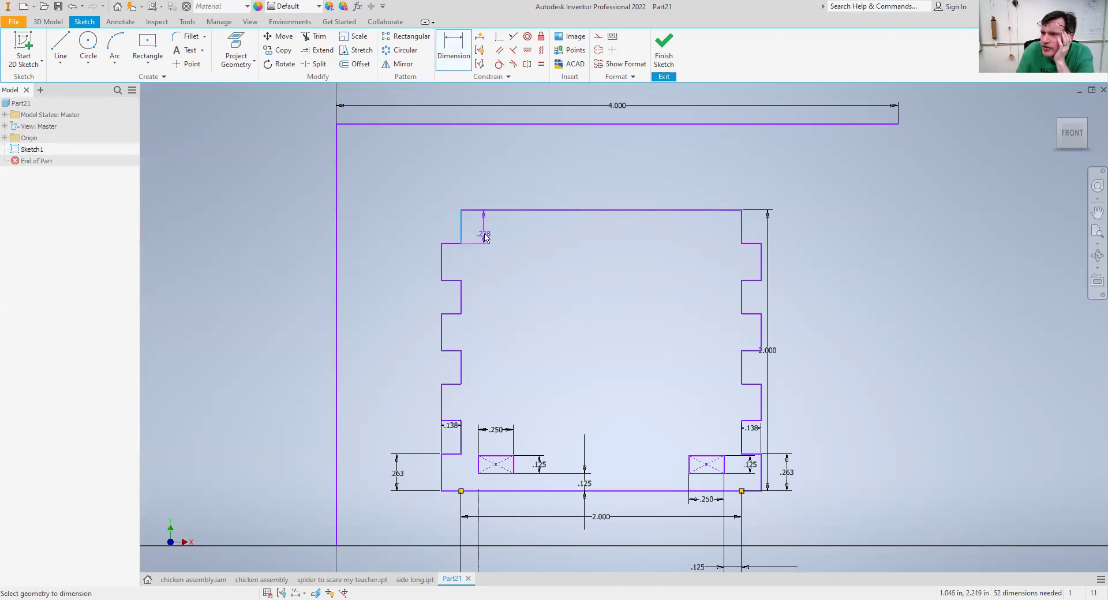
{"action": "left_click", "coordinate": [485, 230]}
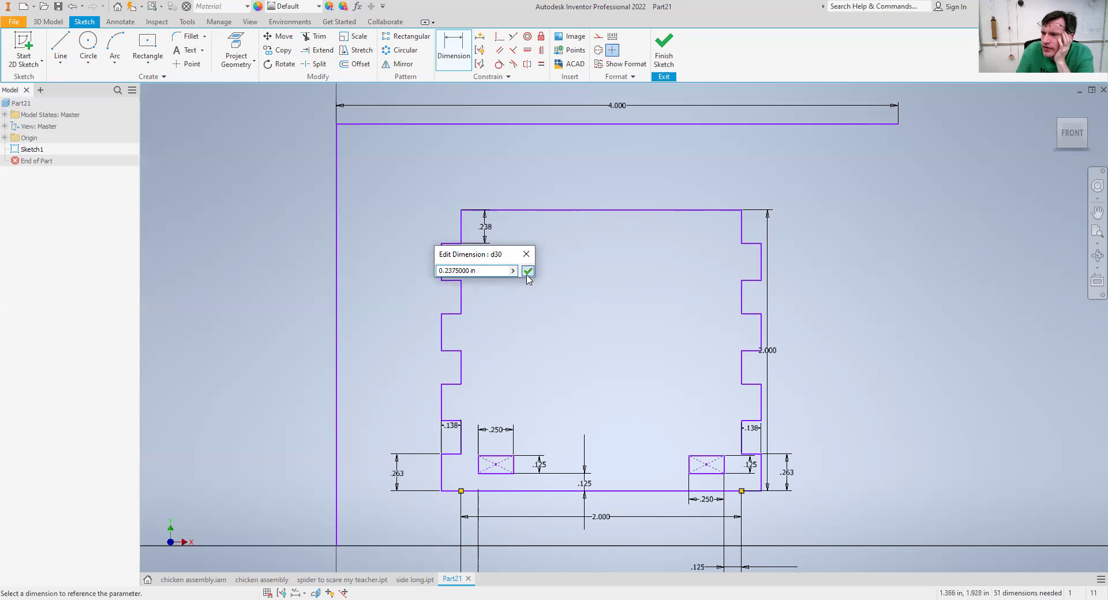
{"action": "left_click", "coordinate": [527, 271]}
{"action": "left_click", "coordinate": [461, 304]}
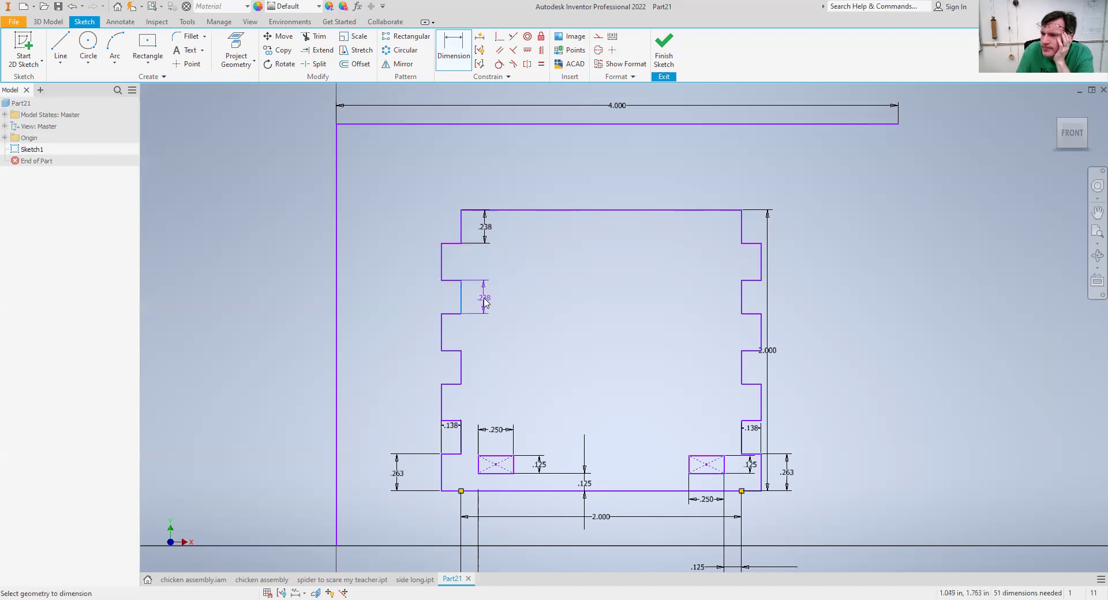
{"action": "left_click", "coordinate": [484, 302]}
{"action": "left_click", "coordinate": [527, 341]}
Step: Dimension the heights of the lower two recessed vertical edges on the panel's left side, accepting the current values
{"action": "left_click", "coordinate": [461, 367]}
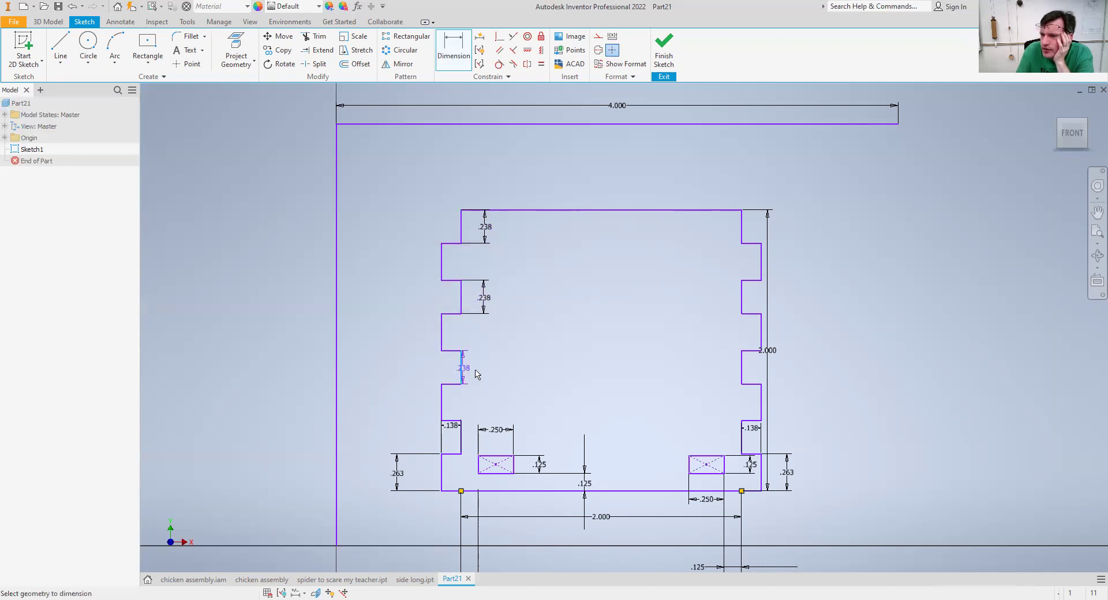
{"action": "left_click", "coordinate": [507, 375]}
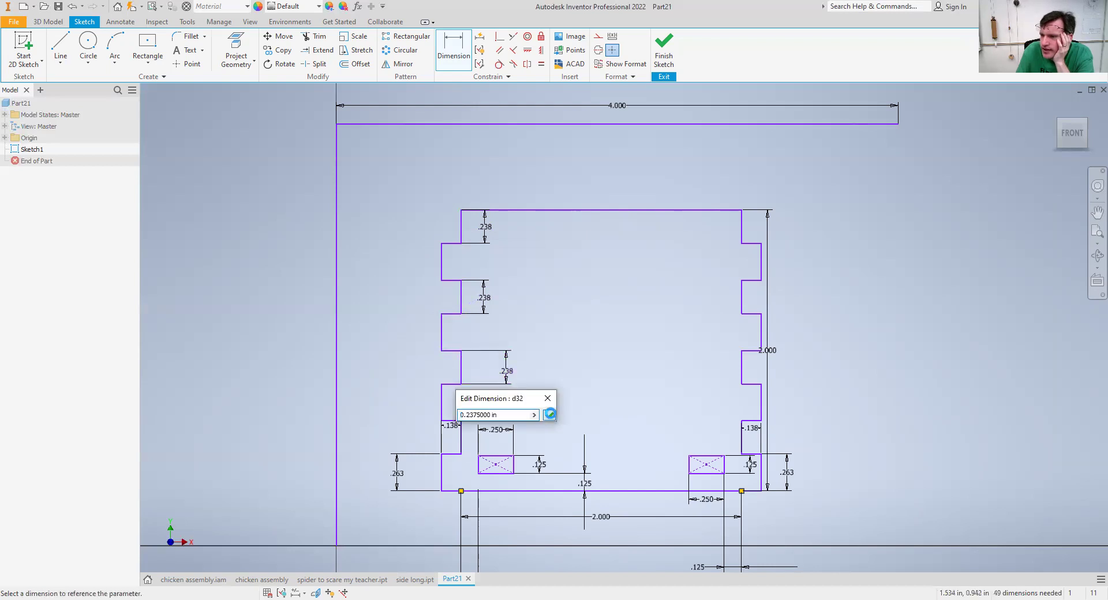
{"action": "left_click", "coordinate": [550, 414]}
{"action": "left_click", "coordinate": [462, 439]}
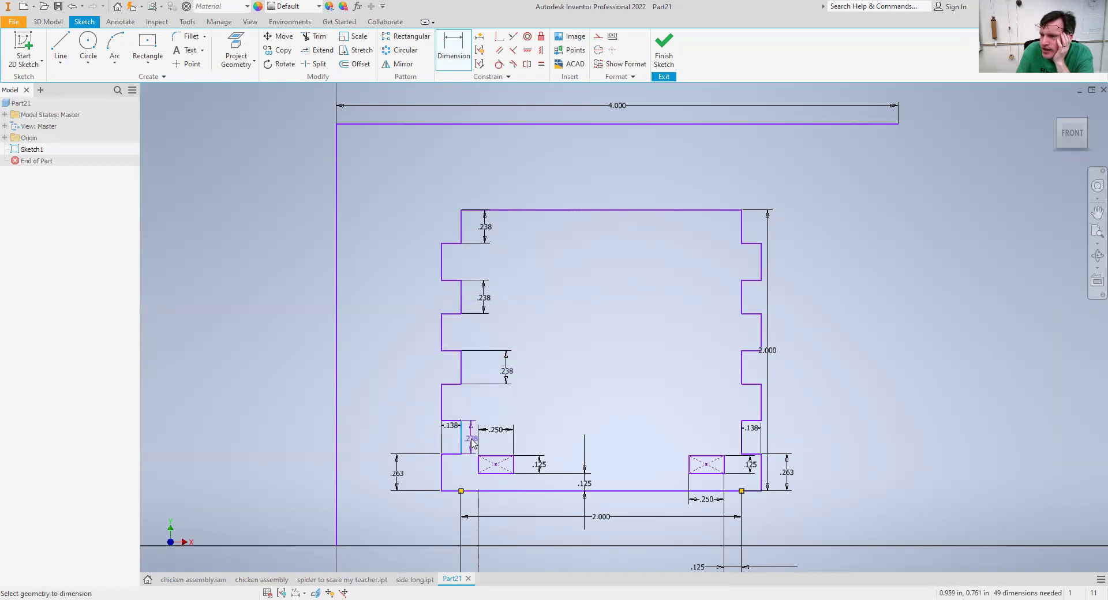
{"action": "left_click", "coordinate": [471, 442]}
{"action": "key", "text": "Return"}
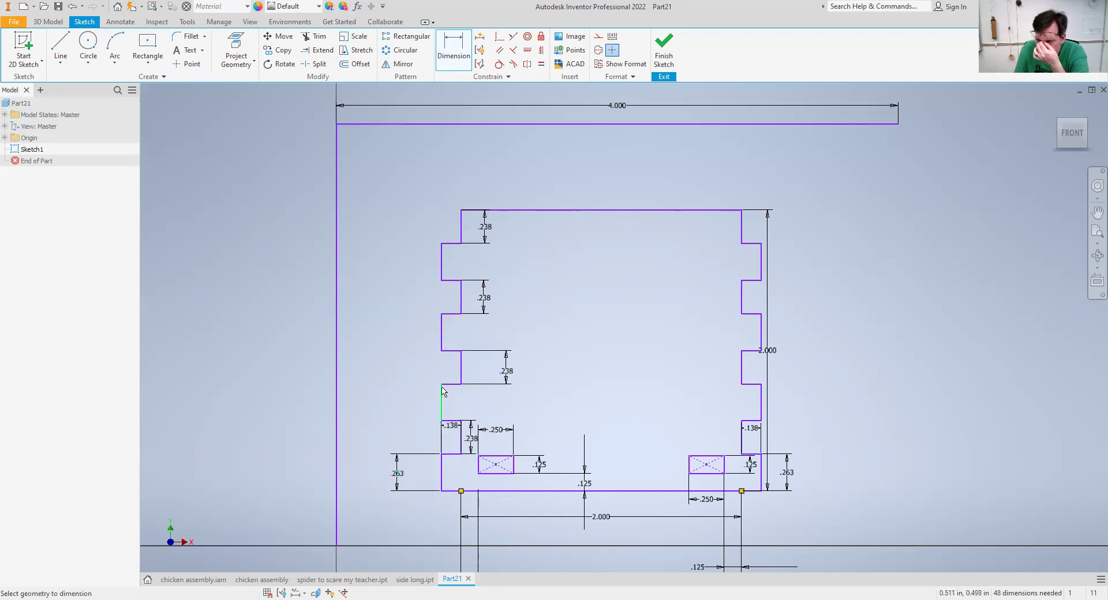
Step: Dimension the height of the topmost tab on the panel's left side, accepting the current value
{"action": "left_click", "coordinate": [442, 263]}
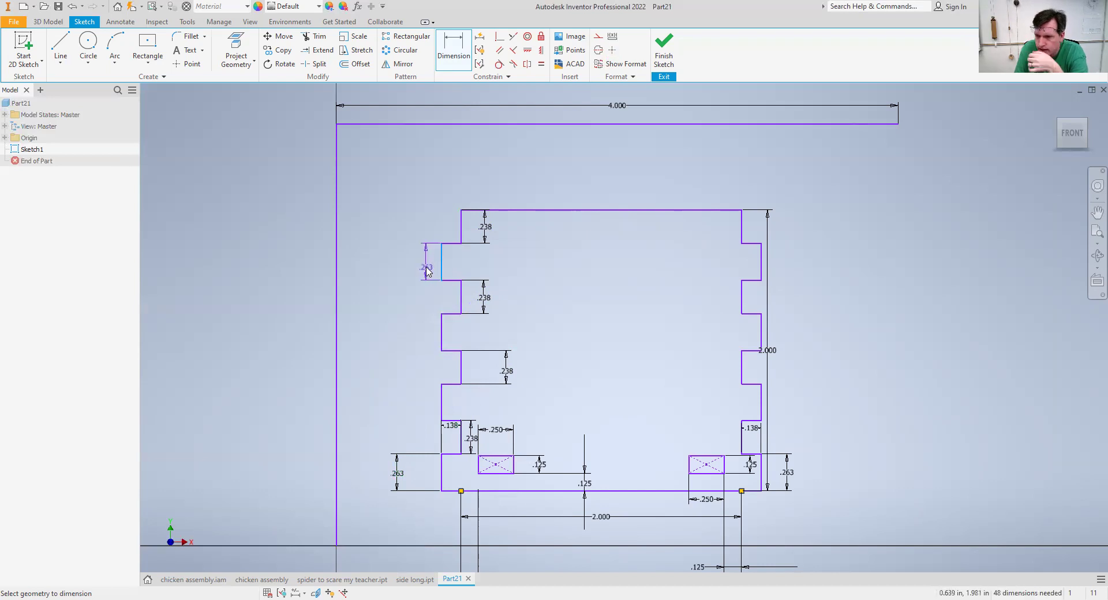
{"action": "left_click", "coordinate": [428, 271]}
{"action": "left_click", "coordinate": [469, 312]}
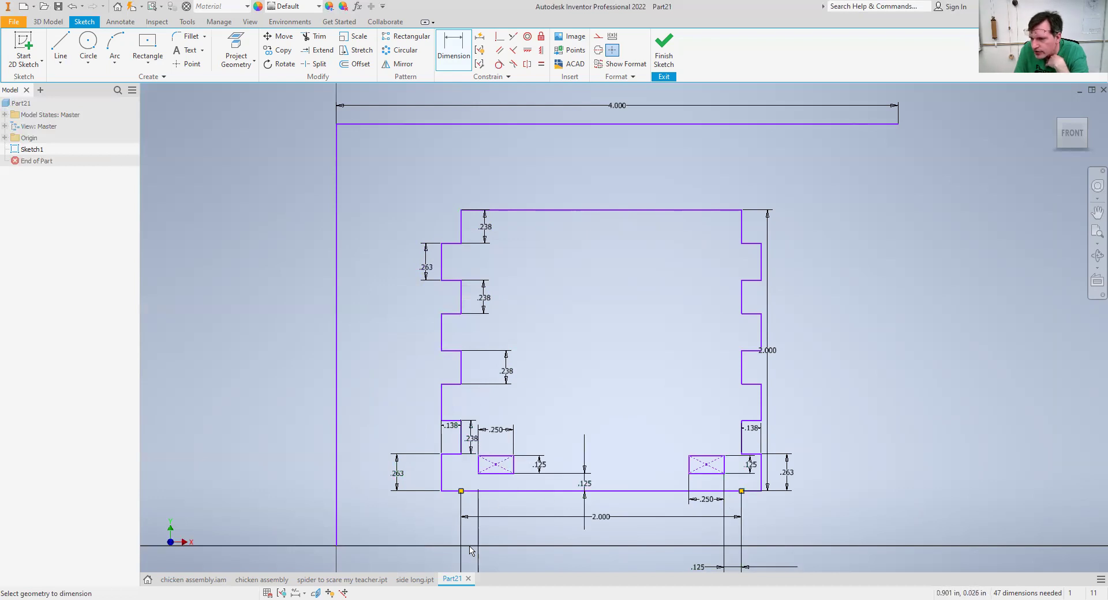
Step: Move the two 1/8 in horizontal slot-offset dimensions to clearer positions just below the panel's bottom edge
{"action": "scroll", "coordinate": [487, 536], "scroll_direction": "up", "scroll_amount": 3}
{"action": "scroll", "coordinate": [485, 537], "scroll_direction": "down", "scroll_amount": 2}
{"action": "scroll", "coordinate": [485, 536], "scroll_direction": "down", "scroll_amount": 6}
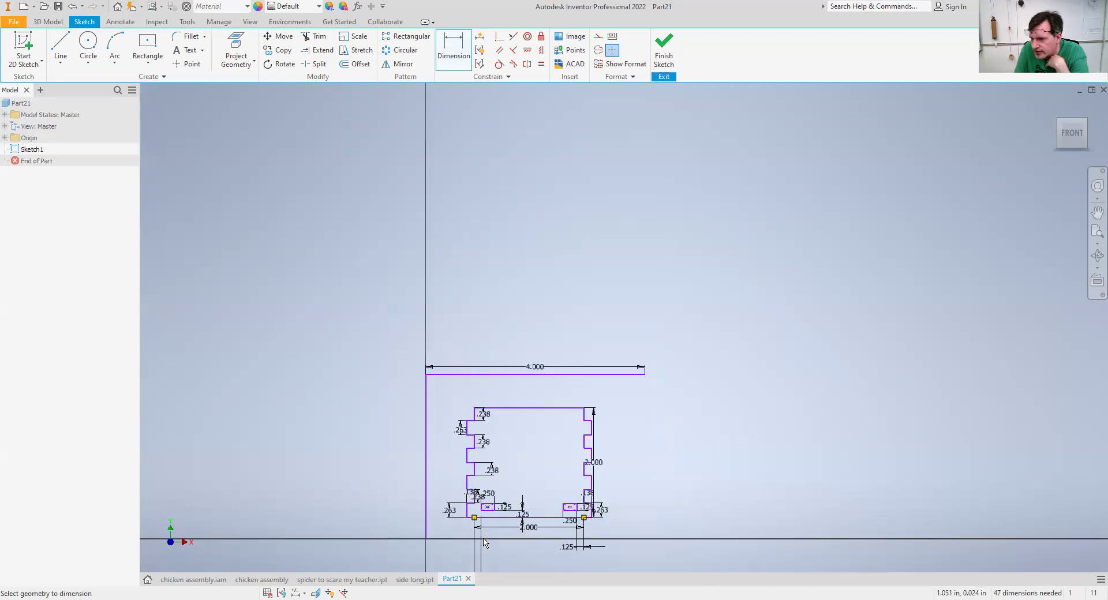
{"action": "middle_click_drag", "start_coordinate": [488, 555], "coordinate": [518, 397]}
{"action": "scroll", "coordinate": [518, 398], "scroll_direction": "up", "scroll_amount": 3}
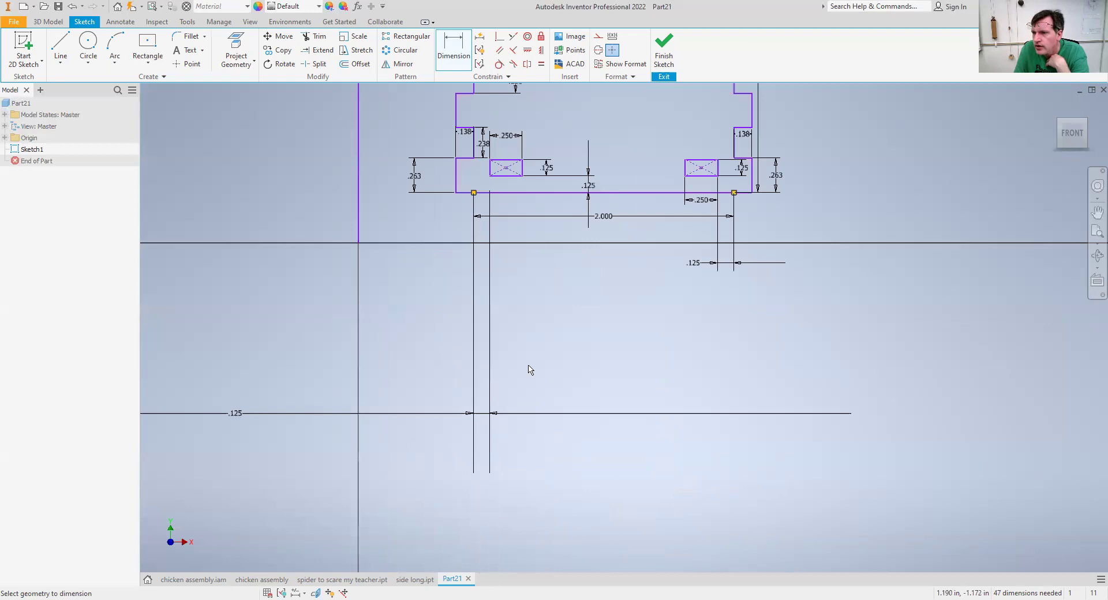
{"action": "scroll", "coordinate": [527, 371], "scroll_direction": "down", "scroll_amount": 1}
{"action": "key", "text": "Escape"}
{"action": "left_click_drag", "start_coordinate": [359, 395], "coordinate": [465, 285]}
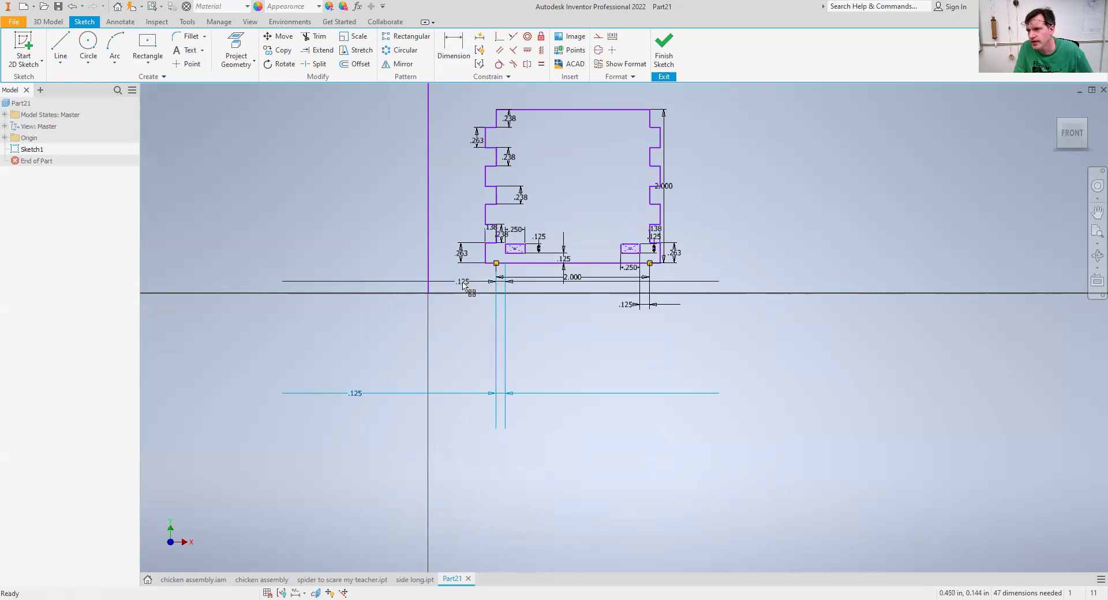
{"action": "left_click_drag", "start_coordinate": [629, 310], "coordinate": [716, 285]}
{"action": "left_click", "coordinate": [619, 330]}
Step: Draw a two-point rectangle 1/8 in wide and 1/8 in high hanging down from the panel's top edge near its left end
{"action": "middle_click_drag", "start_coordinate": [586, 319], "coordinate": [488, 489]}
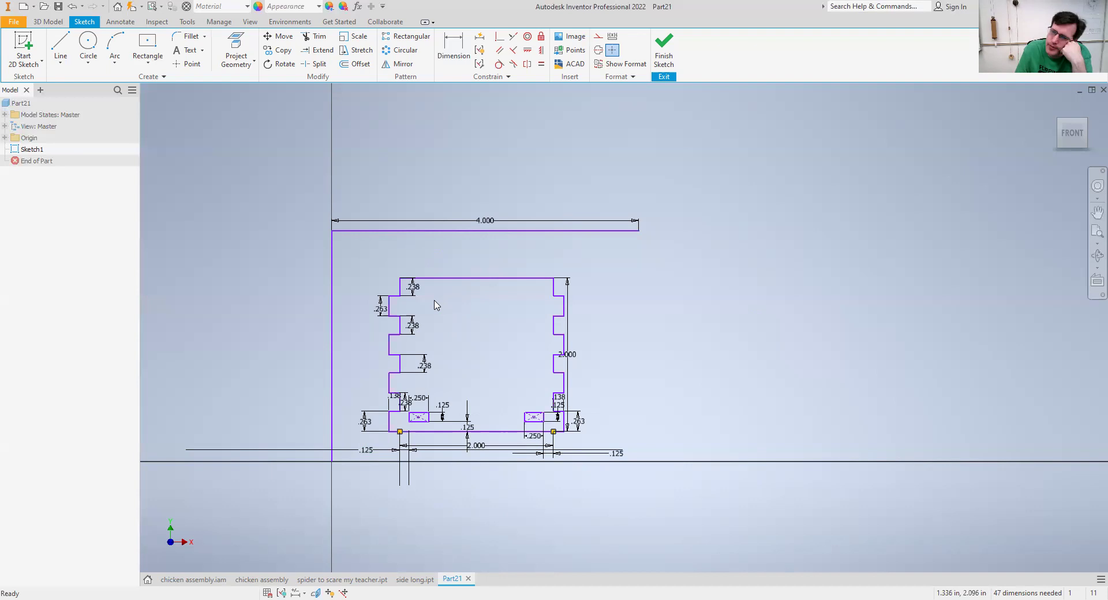
{"action": "scroll", "coordinate": [433, 306], "scroll_direction": "down", "scroll_amount": 2}
{"action": "scroll", "coordinate": [428, 307], "scroll_direction": "up", "scroll_amount": 5}
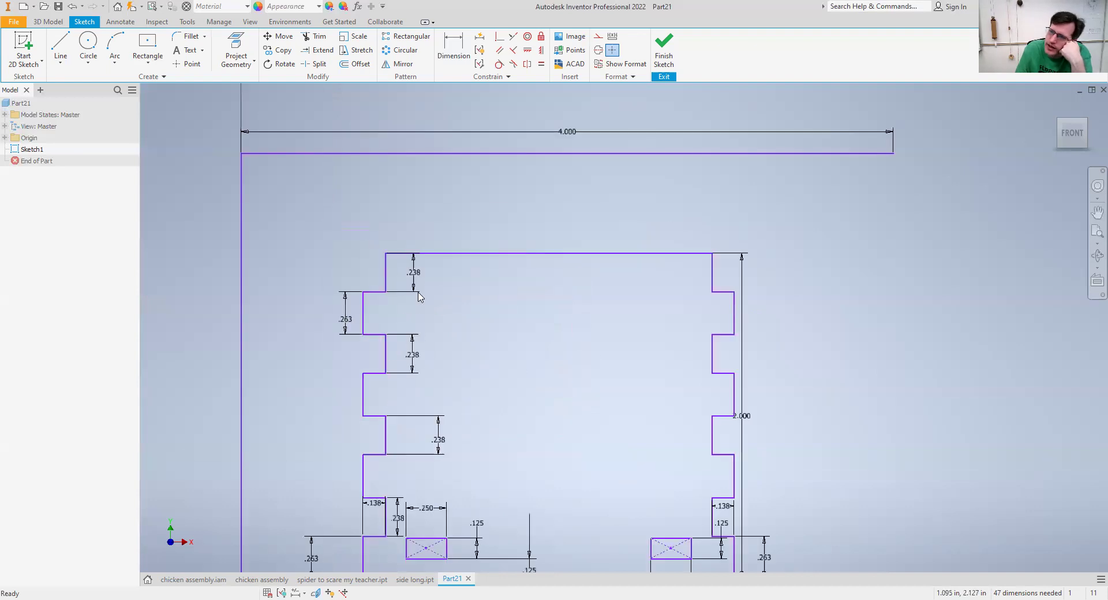
{"action": "scroll", "coordinate": [448, 338], "scroll_direction": "down", "scroll_amount": 2}
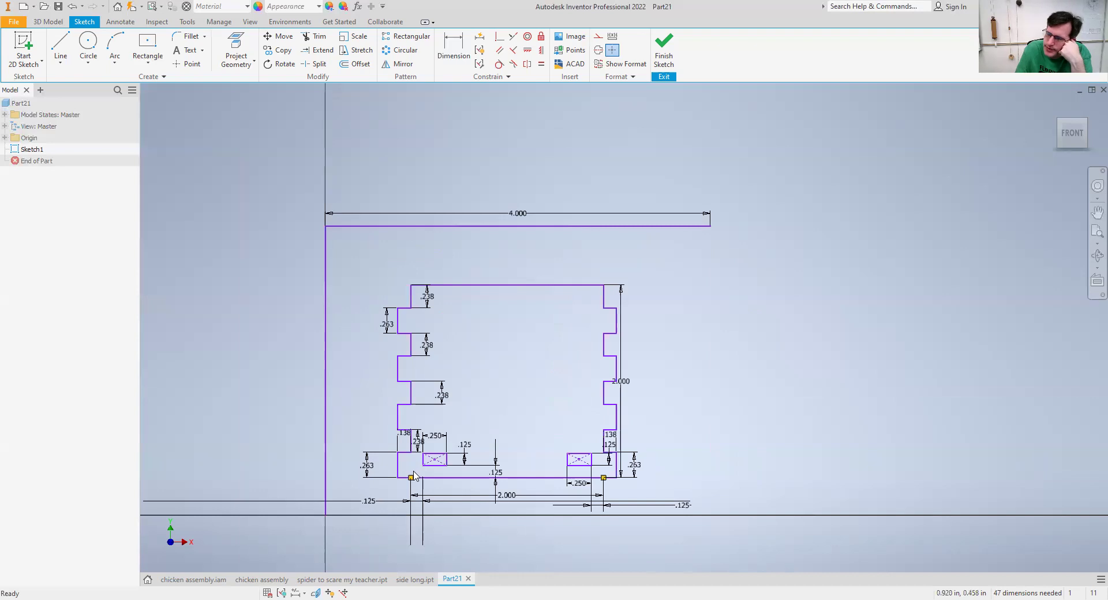
{"action": "left_click", "coordinate": [149, 59]}
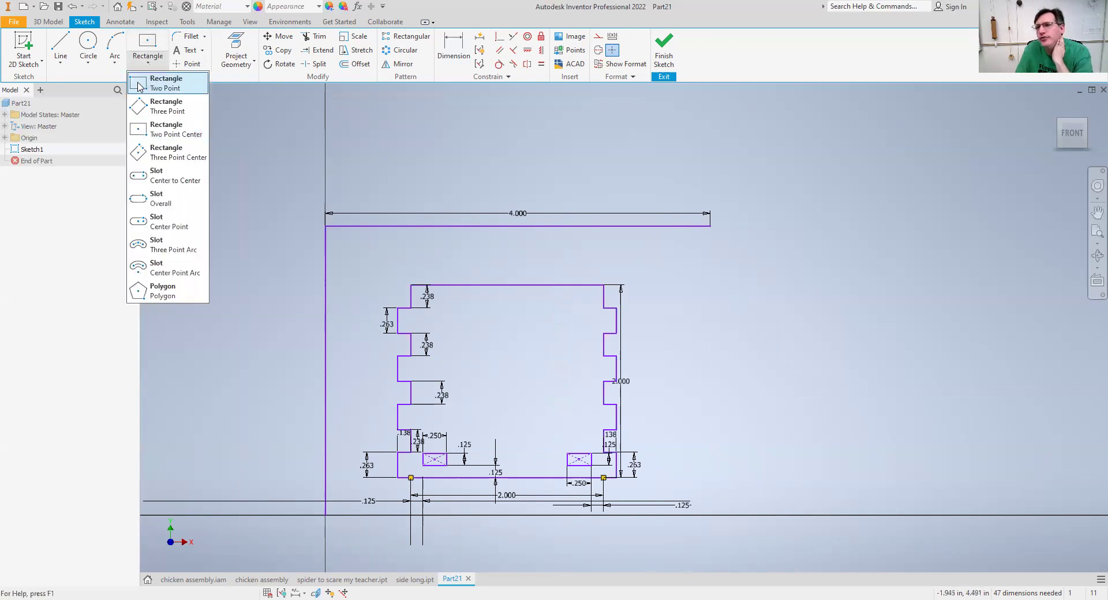
{"action": "left_click", "coordinate": [146, 81]}
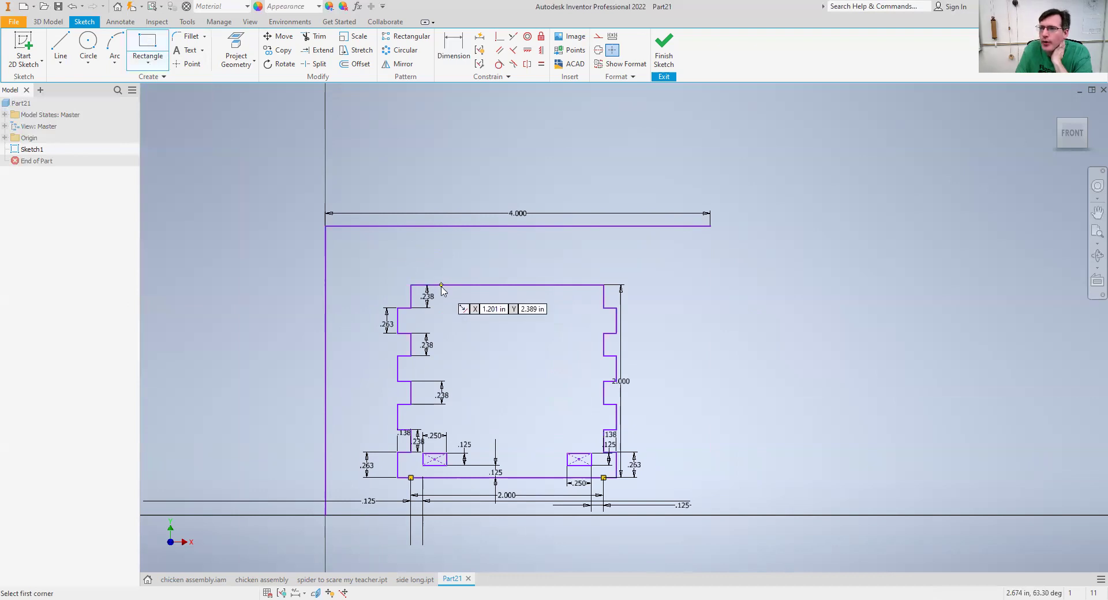
{"action": "left_click", "coordinate": [453, 298]}
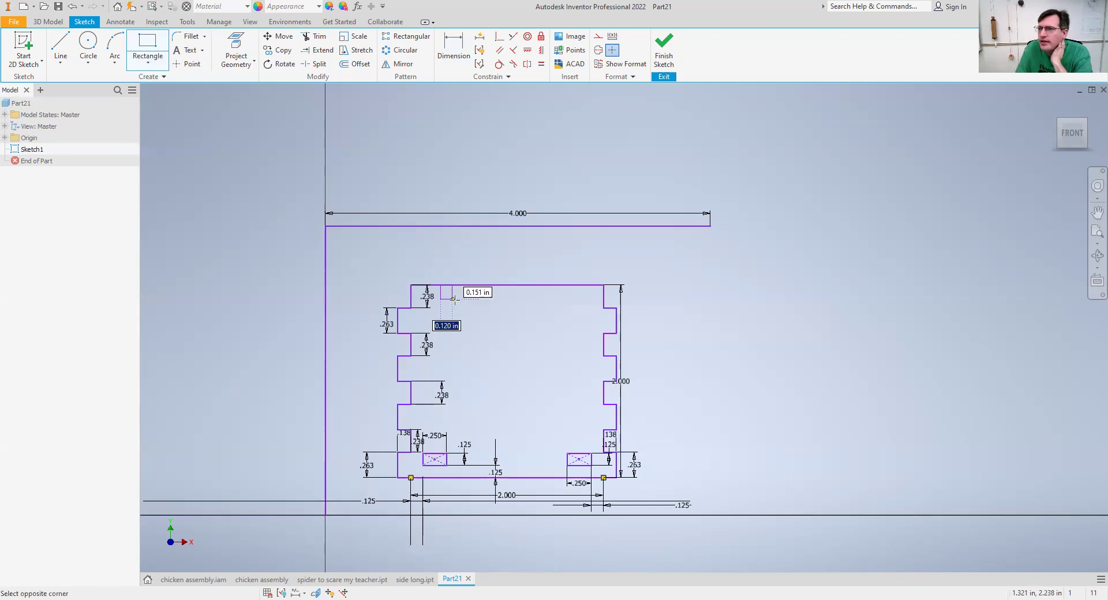
{"action": "type", "text": "1/8"}
{"action": "key", "text": "Tab"}
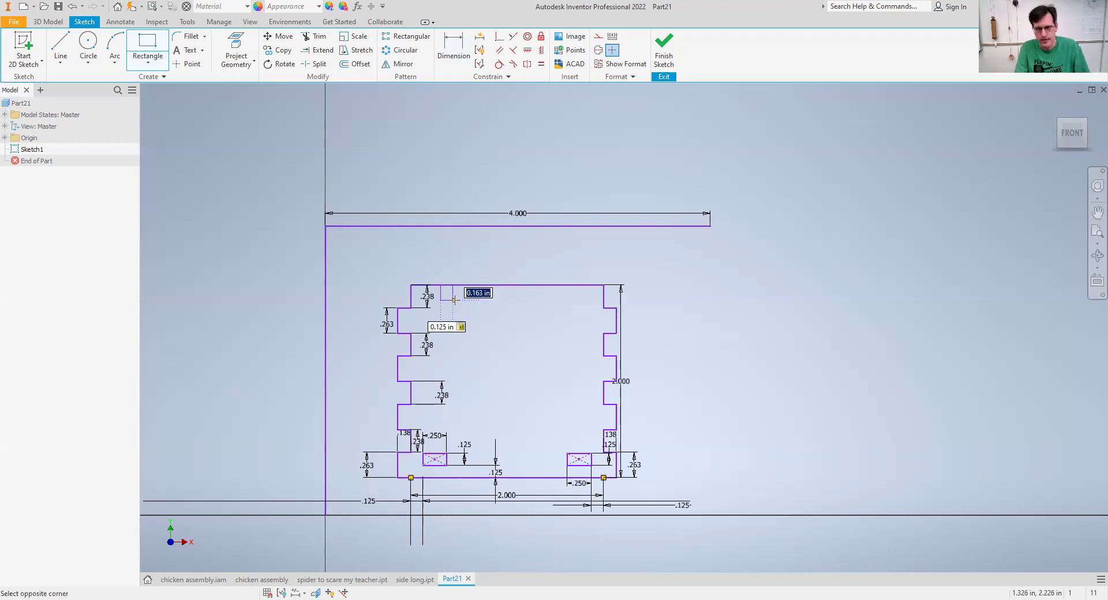
{"action": "type", "text": "1/8"}
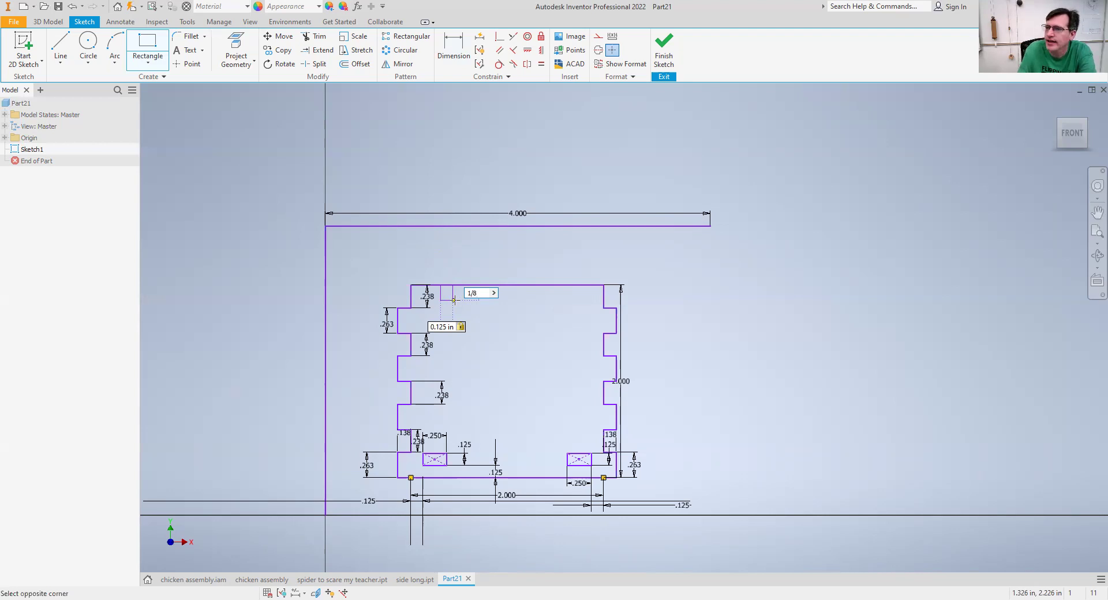
{"action": "key", "text": "Return"}
Step: Dimension the horizontal distance from the 2 in bottom line's left endpoint to the small top square's left side as 1/4 in
{"action": "scroll", "coordinate": [412, 313], "scroll_direction": "up", "scroll_amount": 3}
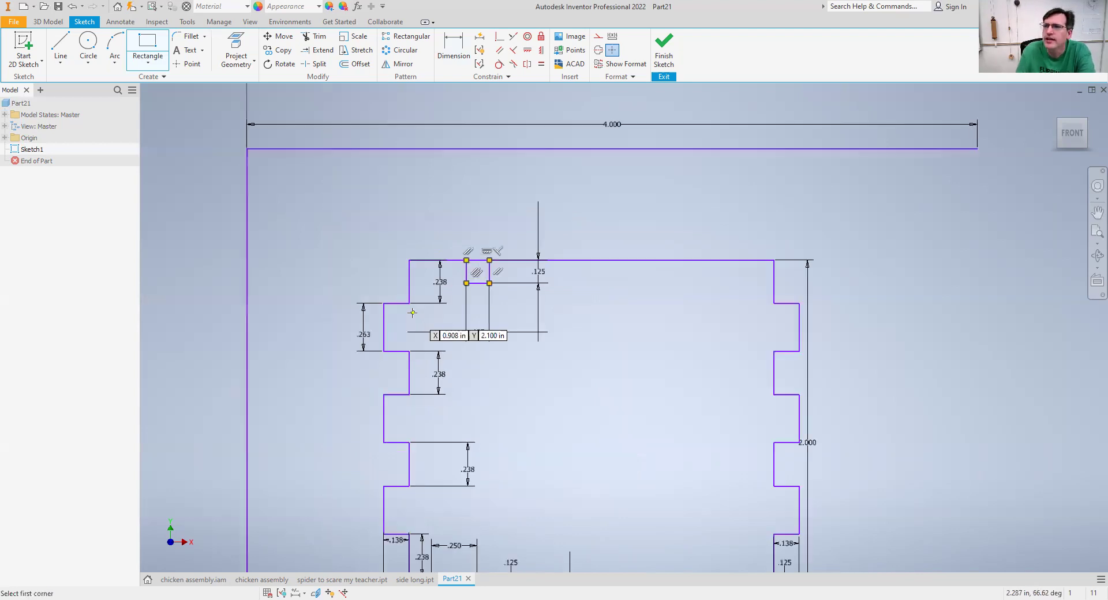
{"action": "left_click", "coordinate": [454, 46]}
{"action": "left_click", "coordinate": [466, 271]}
{"action": "middle_click_drag", "start_coordinate": [503, 391], "coordinate": [524, 173]}
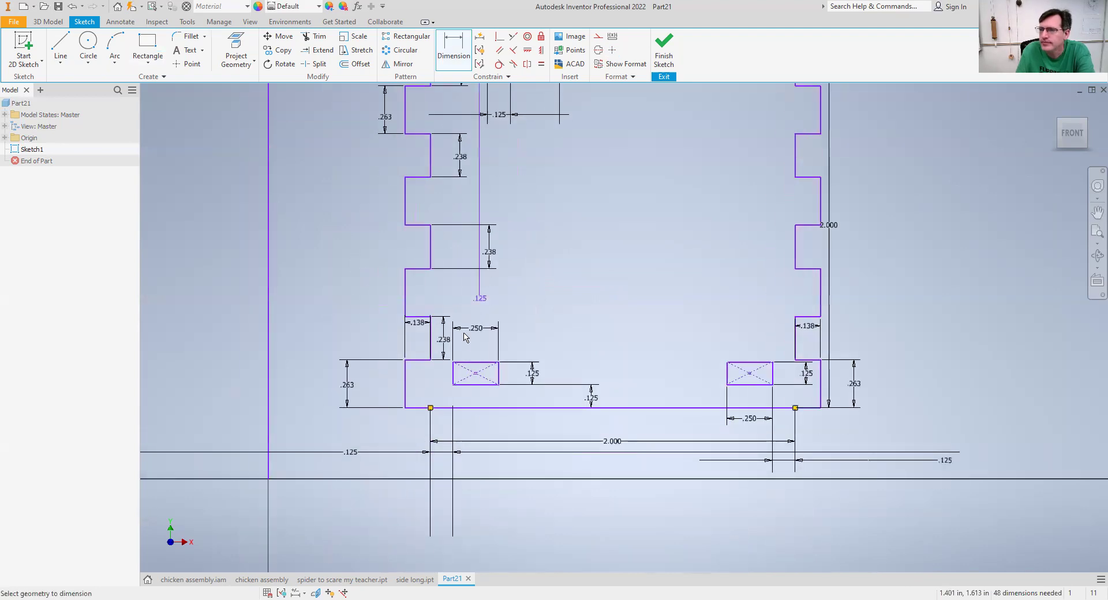
{"action": "left_click", "coordinate": [430, 407]}
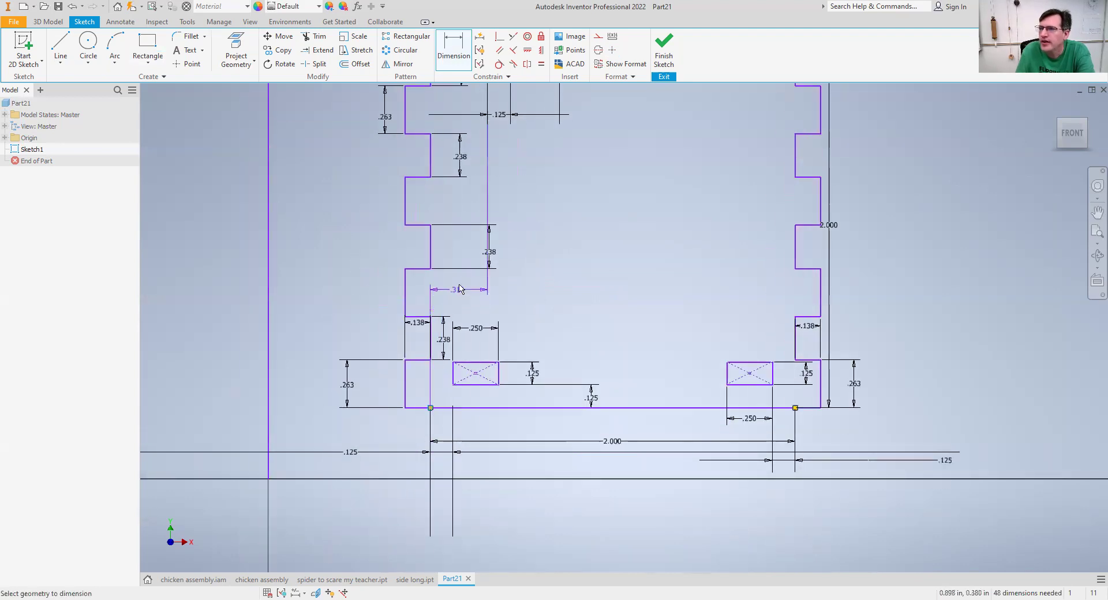
{"action": "left_click", "coordinate": [458, 210]}
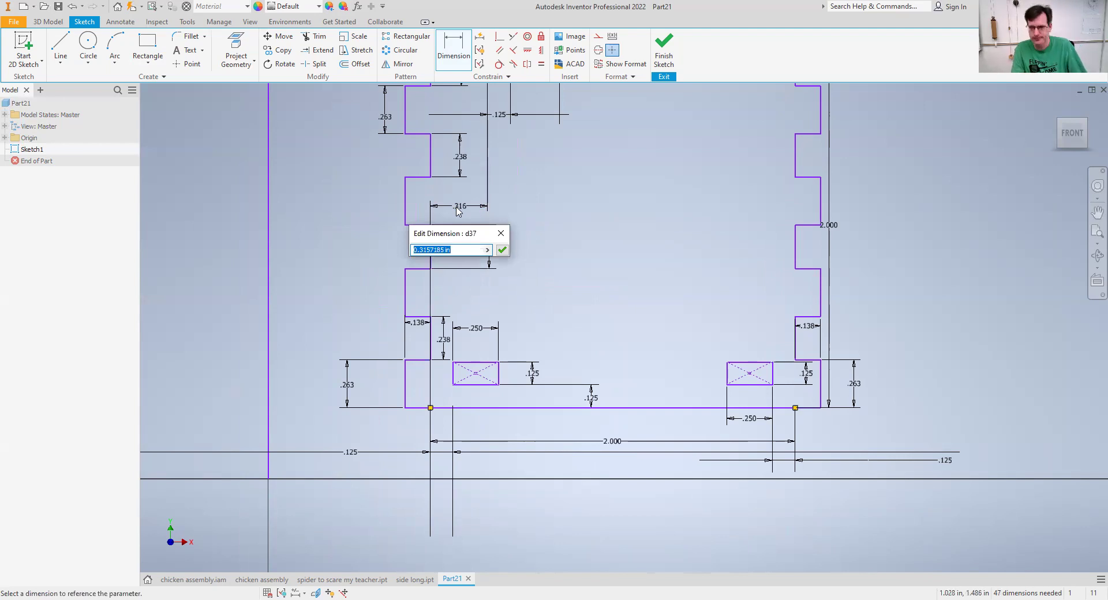
{"action": "type", "text": "1/4"}
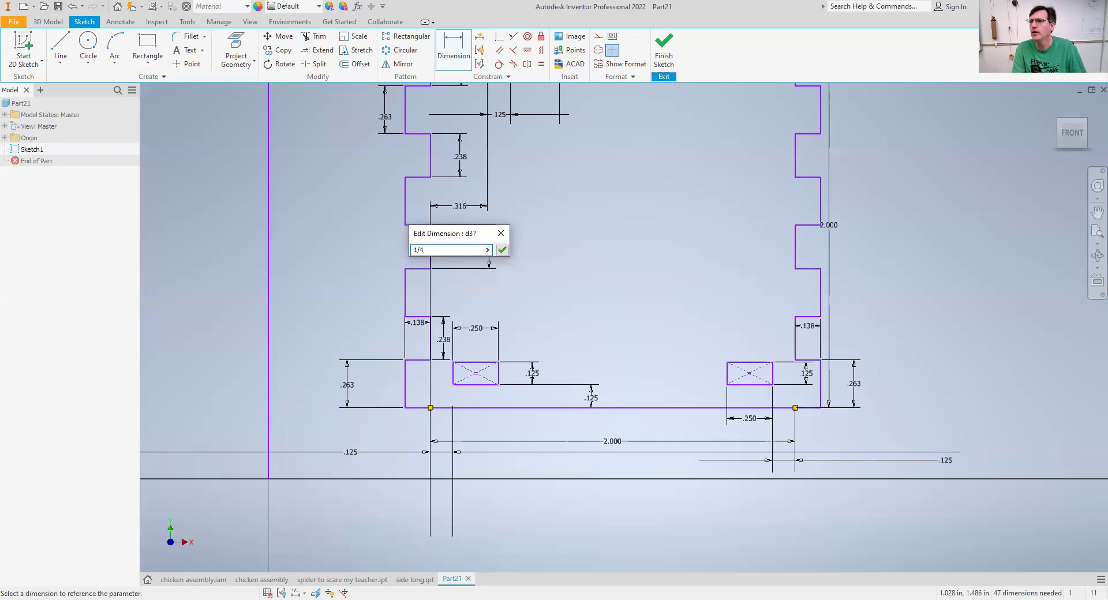
{"action": "key", "text": "Return"}
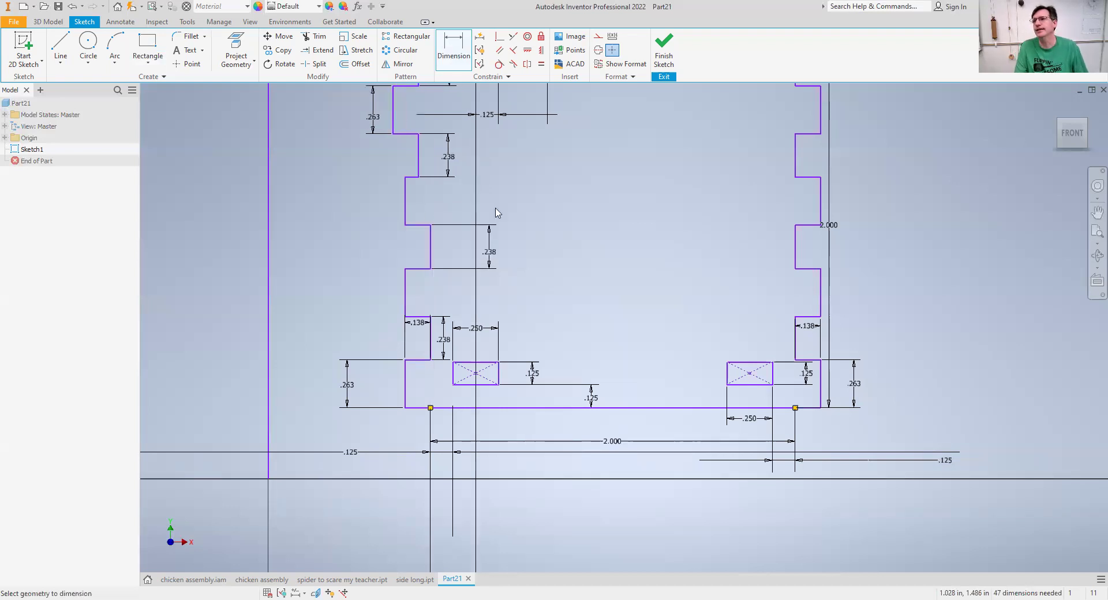
Step: Dimension the width between the panel's topmost left and right vertical edges, keeping the current value
{"action": "scroll", "coordinate": [556, 193], "scroll_direction": "up", "scroll_amount": 3}
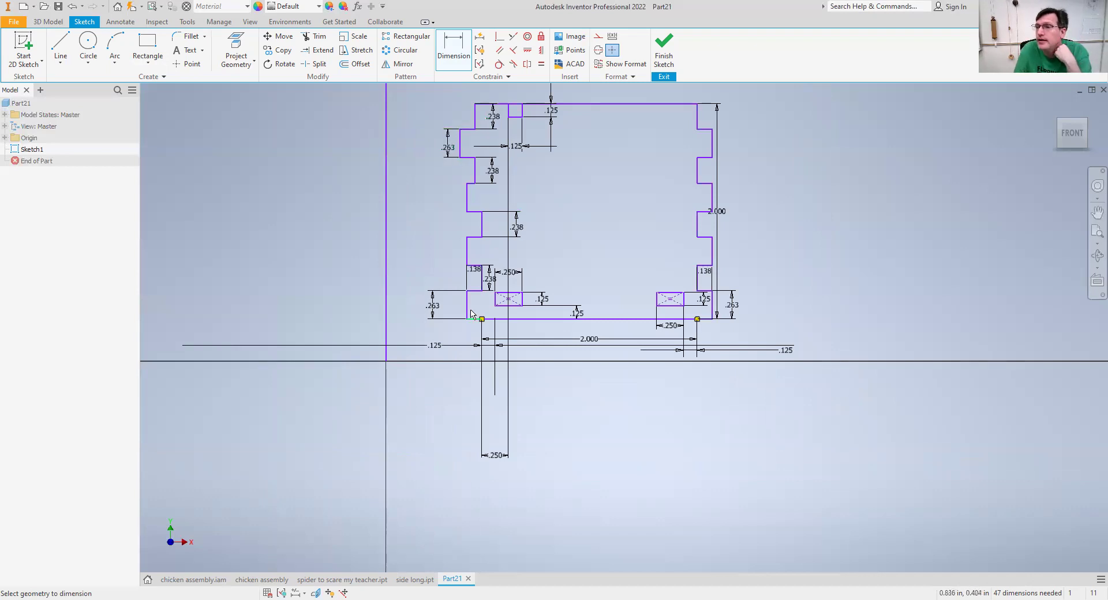
{"action": "left_click", "coordinate": [475, 116]}
{"action": "left_click", "coordinate": [697, 120]}
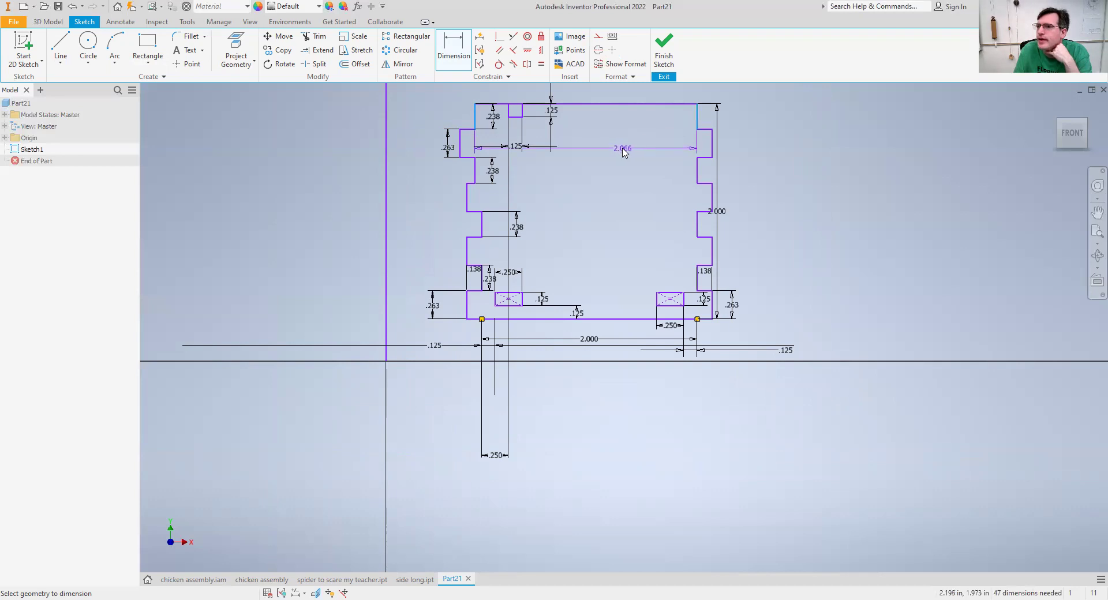
{"action": "left_click", "coordinate": [624, 152]}
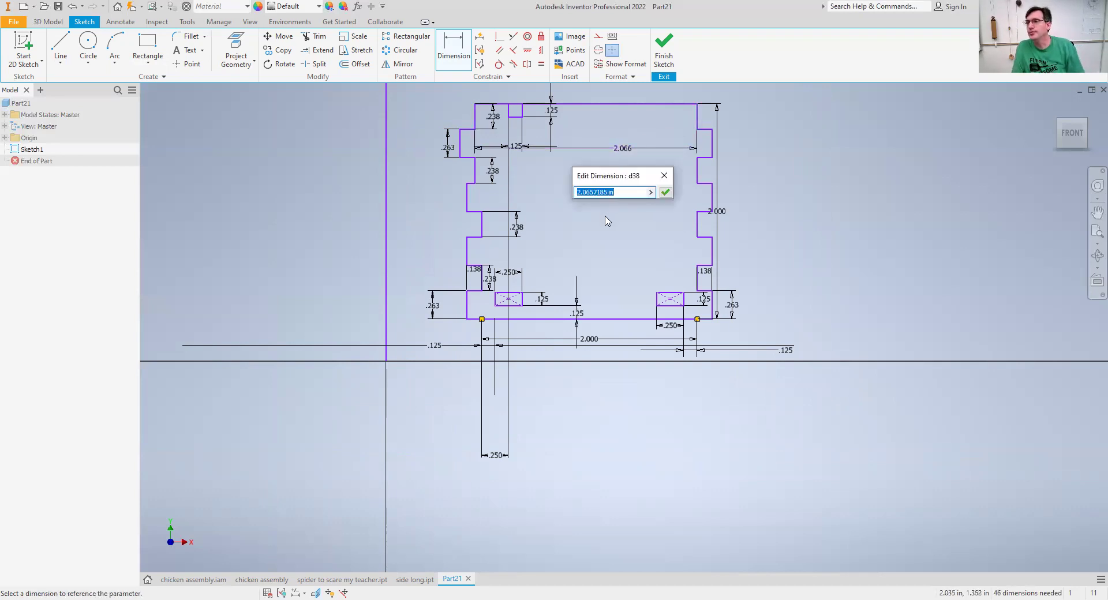
{"action": "key", "text": "Escape"}
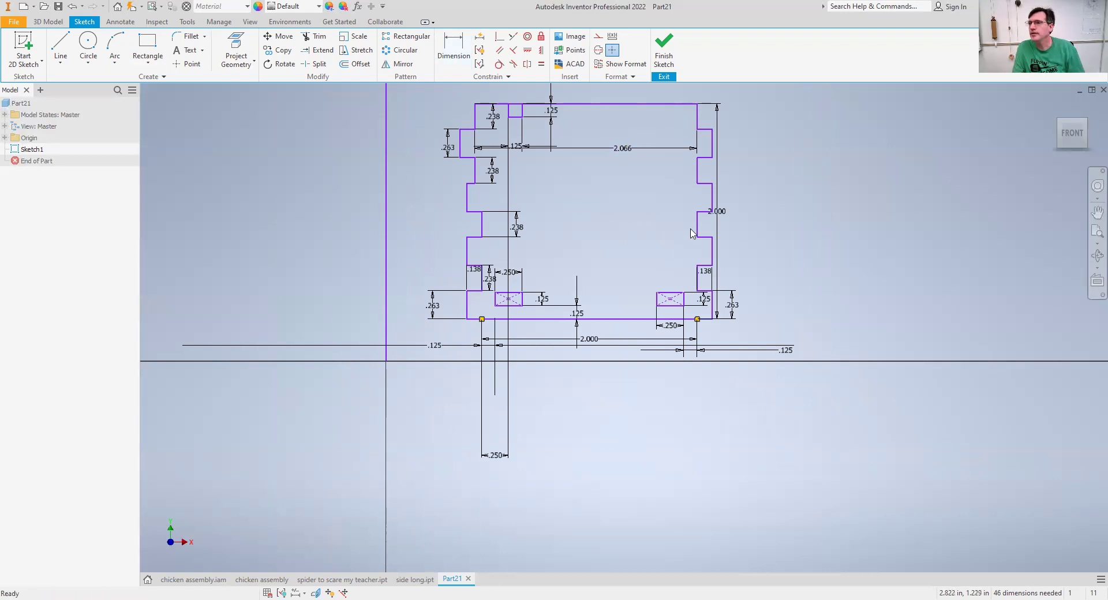
Step: Dimension the width between the panel's third-from-top recessed edges on the left and right sides, accepting the current value
{"action": "left_click", "coordinate": [690, 230]}
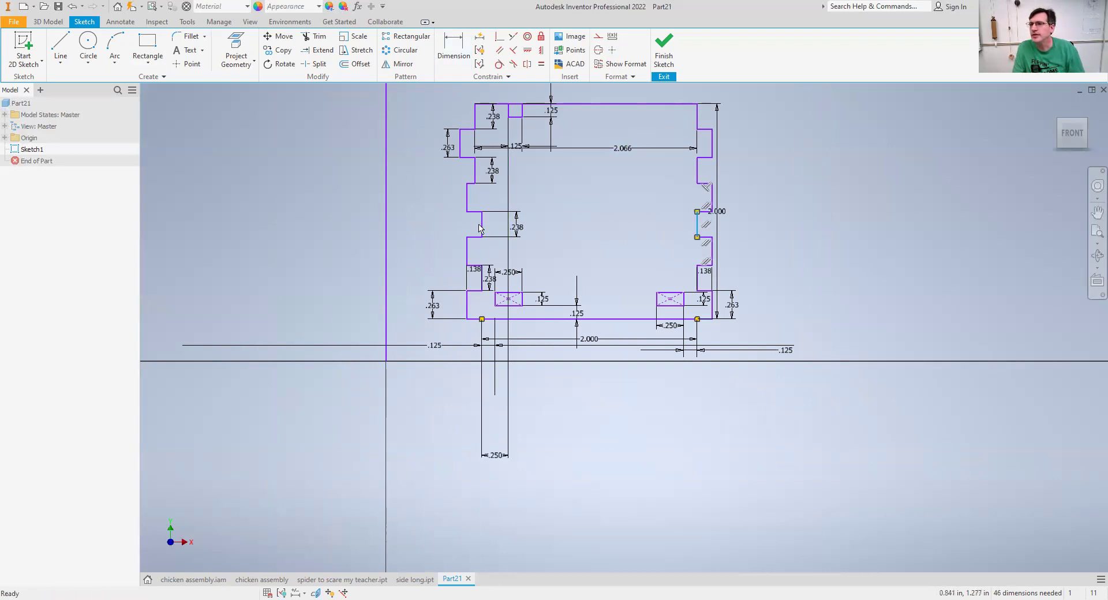
{"action": "key", "text": "Escape"}
{"action": "key", "text": "d"}
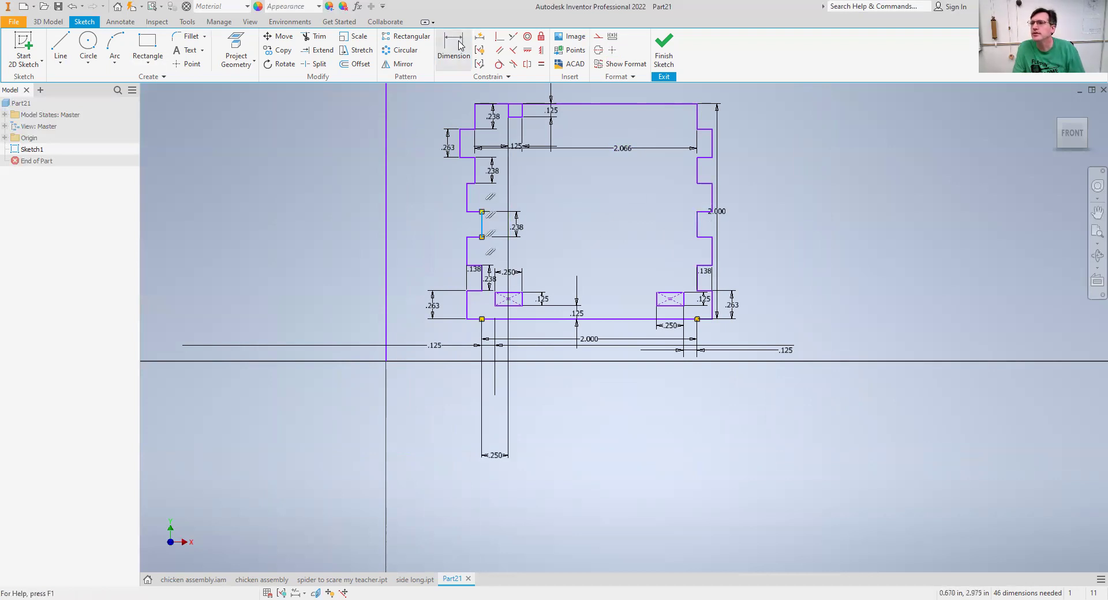
{"action": "left_click", "coordinate": [483, 230]}
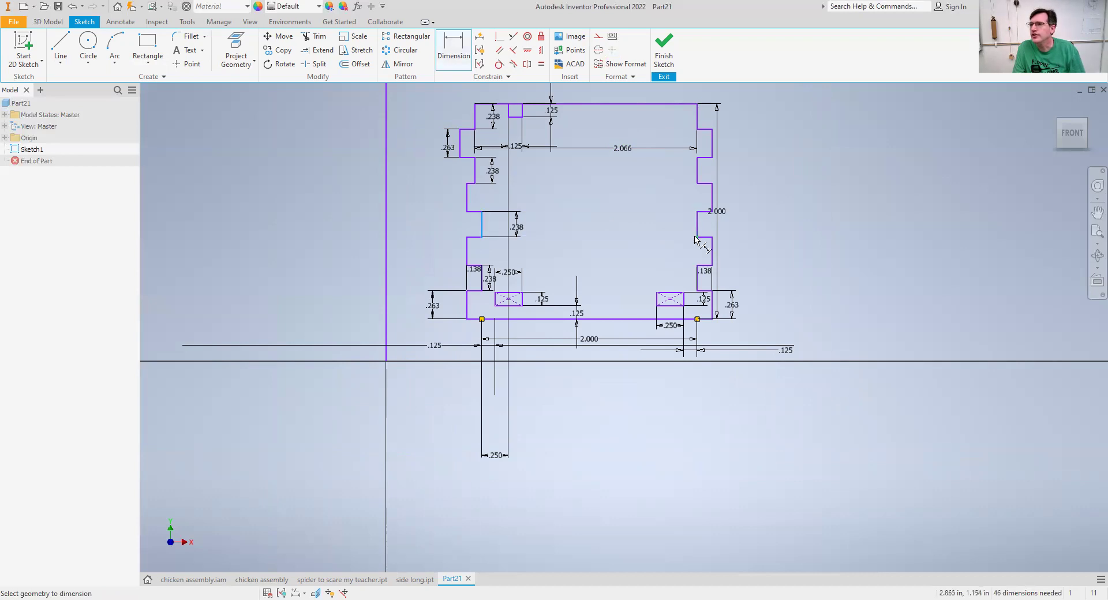
{"action": "left_click", "coordinate": [697, 225]}
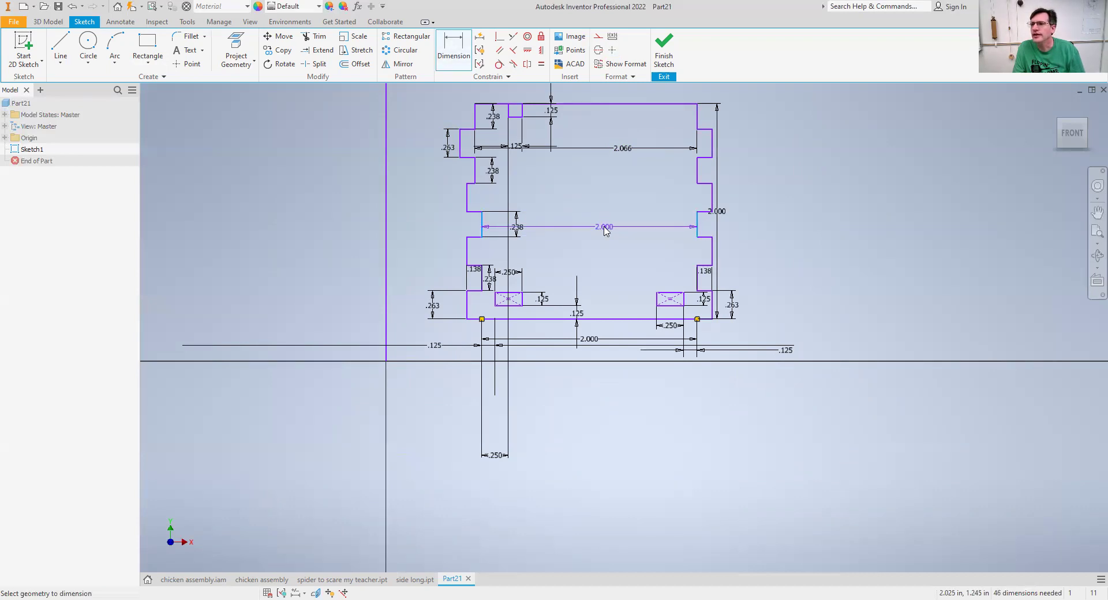
{"action": "left_click", "coordinate": [604, 229]}
{"action": "left_click", "coordinate": [648, 271]}
Step: Abandon the pending edge dimension and set the width between the panel's topmost left and right edges to 2 in
{"action": "left_click", "coordinate": [697, 119]}
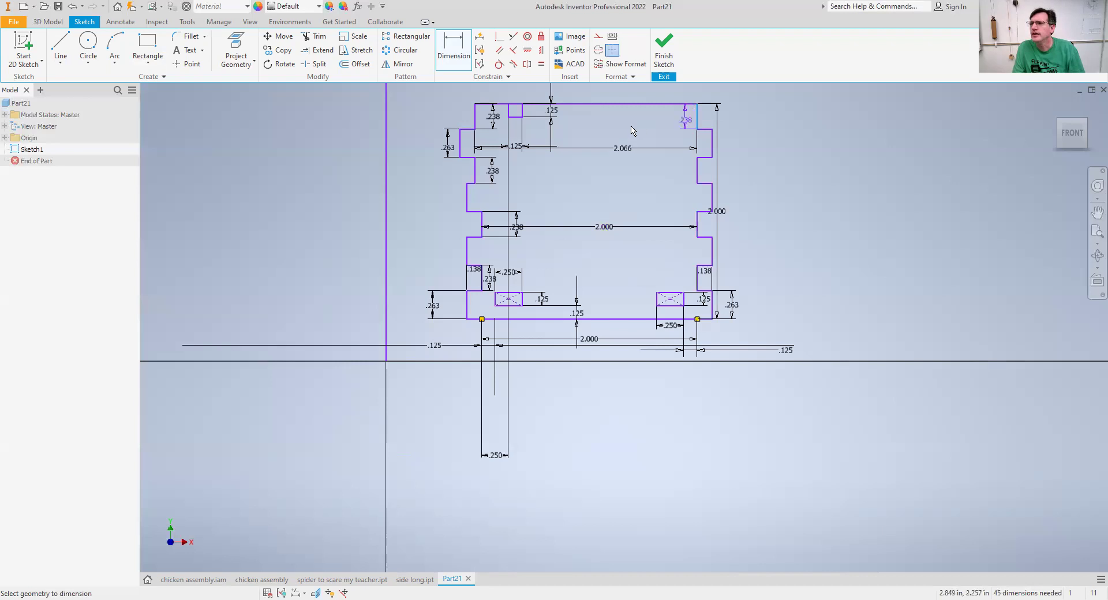
{"action": "key", "text": "Escape"}
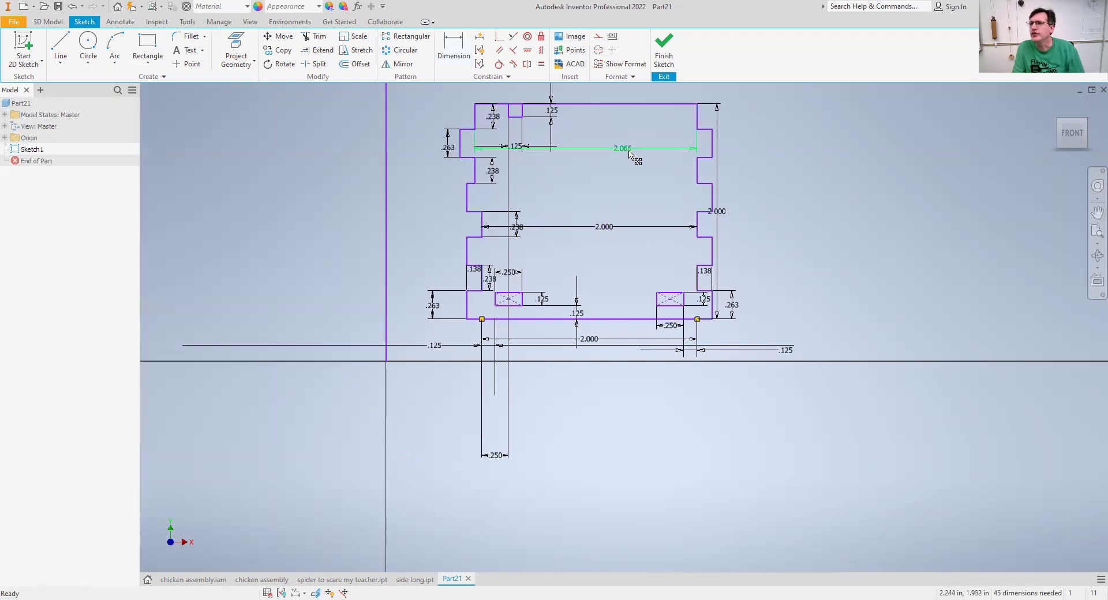
{"action": "double_click", "coordinate": [629, 150]}
{"action": "type", "text": "2"}
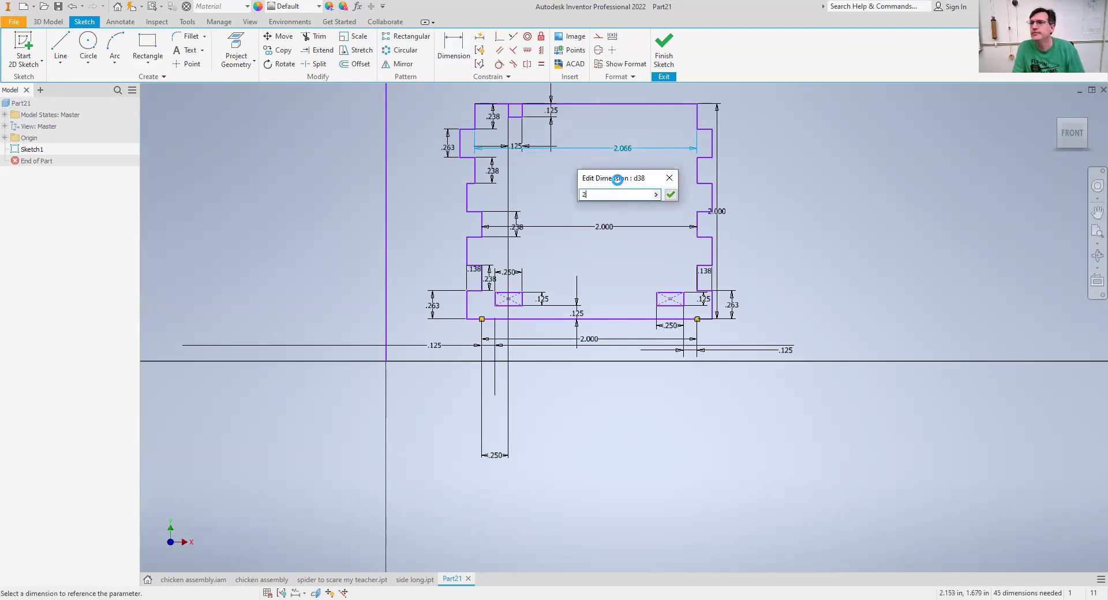
{"action": "key", "text": "Return"}
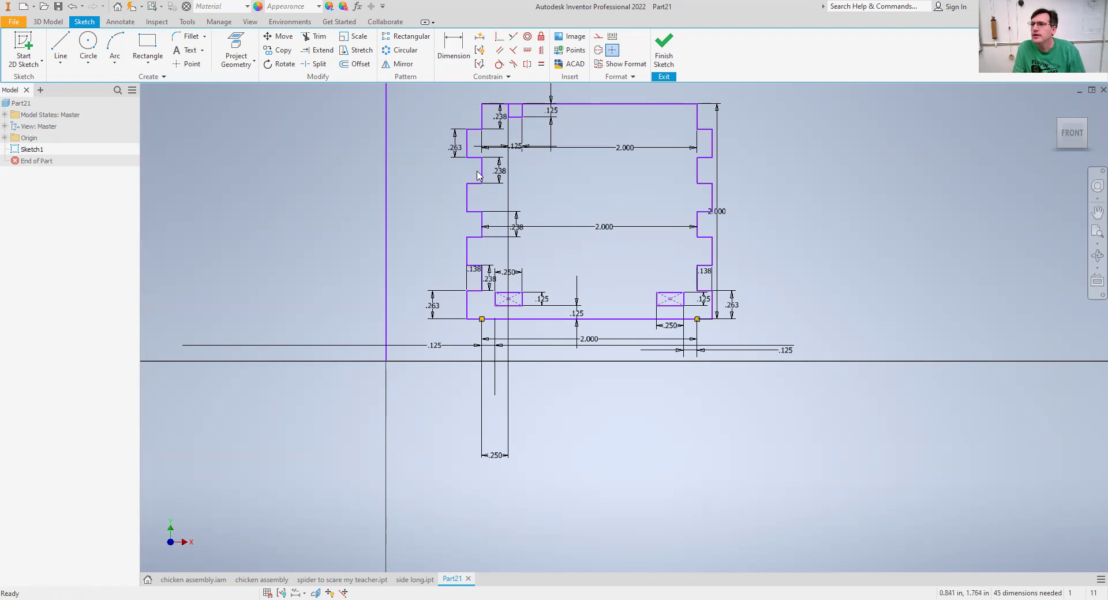
{"action": "left_click", "coordinate": [697, 171]}
{"action": "key", "text": "d"}
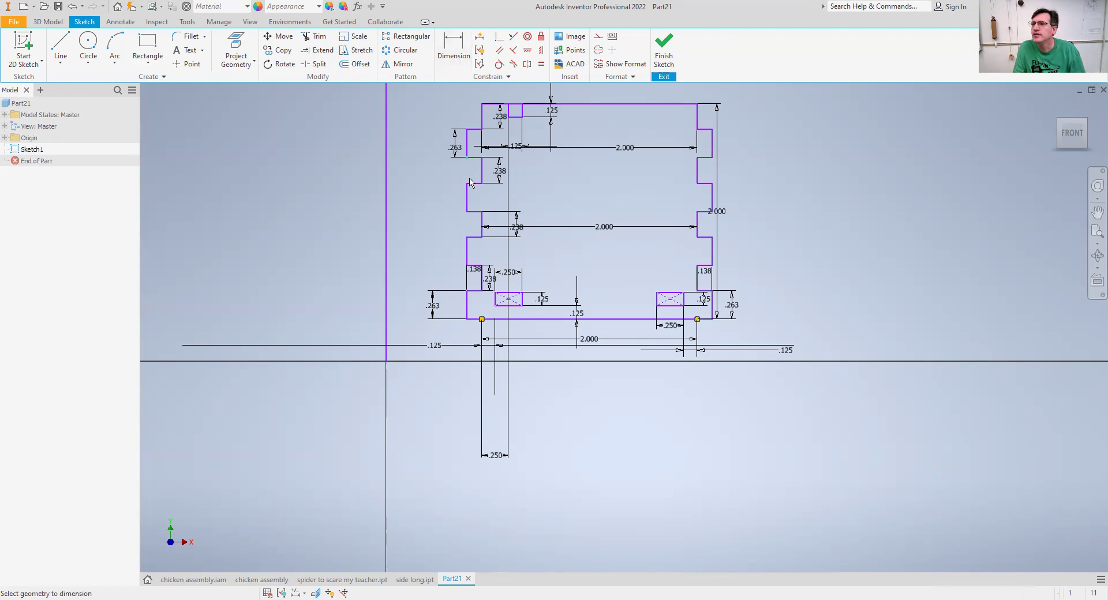
{"action": "left_click", "coordinate": [483, 176]}
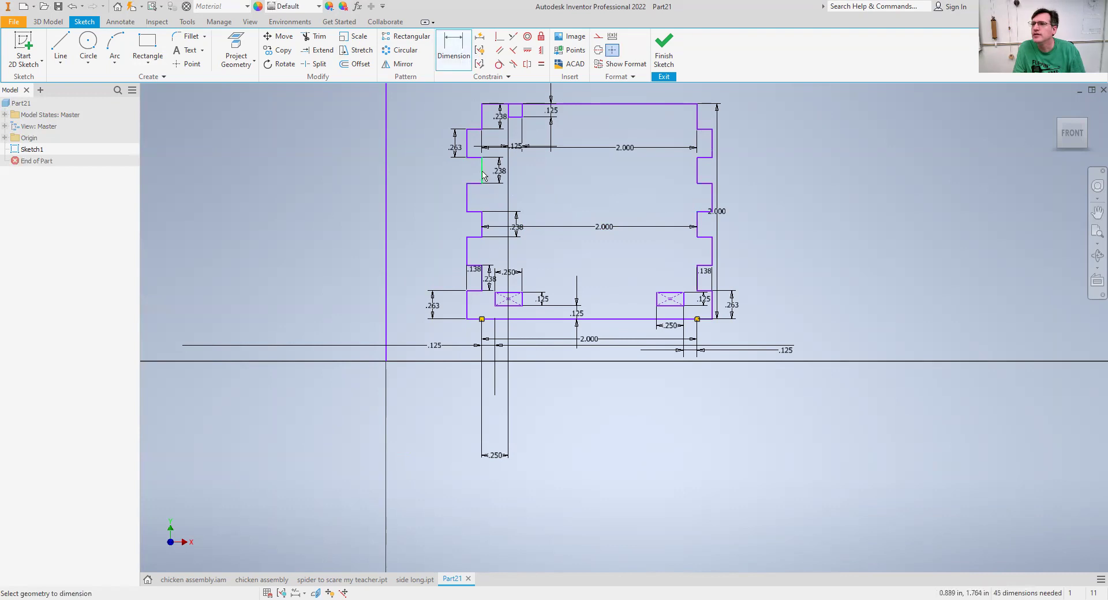
{"action": "left_click", "coordinate": [696, 174]}
{"action": "left_click", "coordinate": [646, 170]}
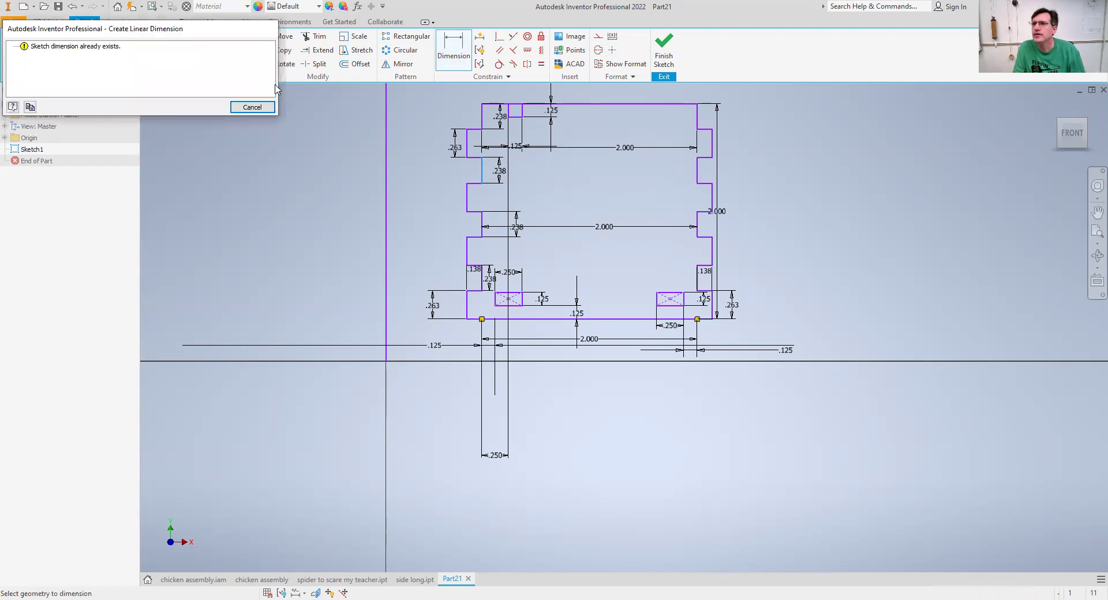
{"action": "left_click", "coordinate": [252, 108]}
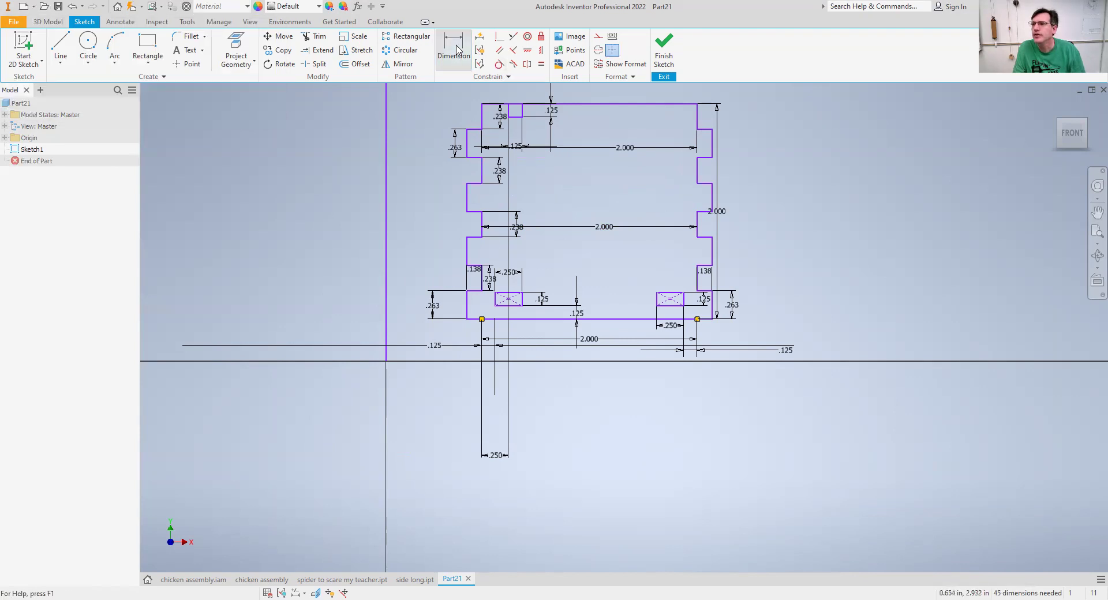
Step: Dimension the width between the panel's second-from-top recessed edges on the left and right sides, accepting the current value
{"action": "left_click", "coordinate": [481, 173]}
{"action": "left_click", "coordinate": [697, 172]}
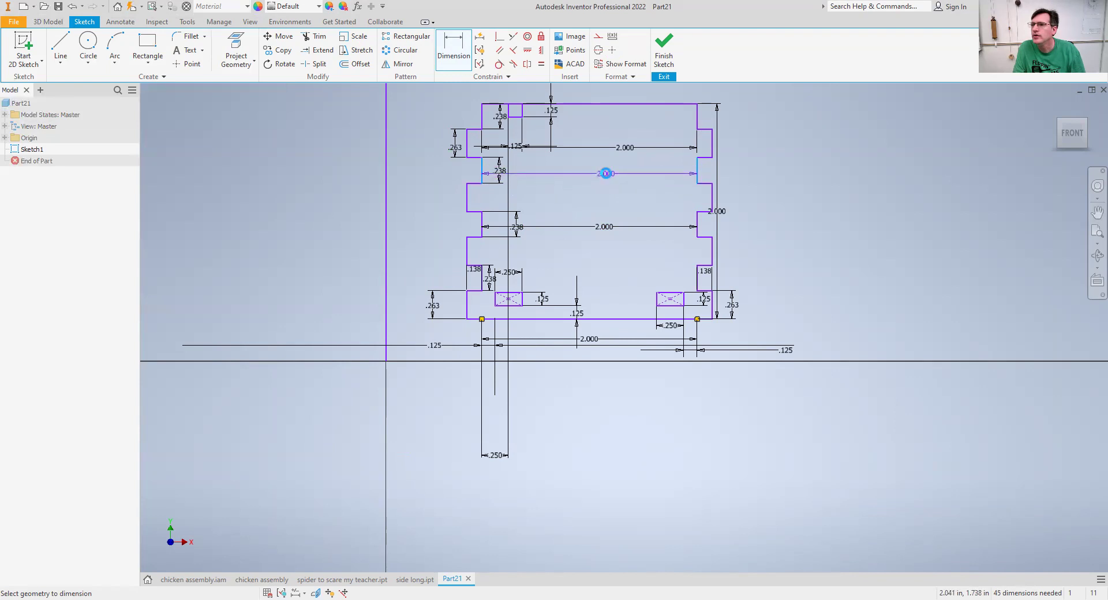
{"action": "left_click", "coordinate": [606, 173]}
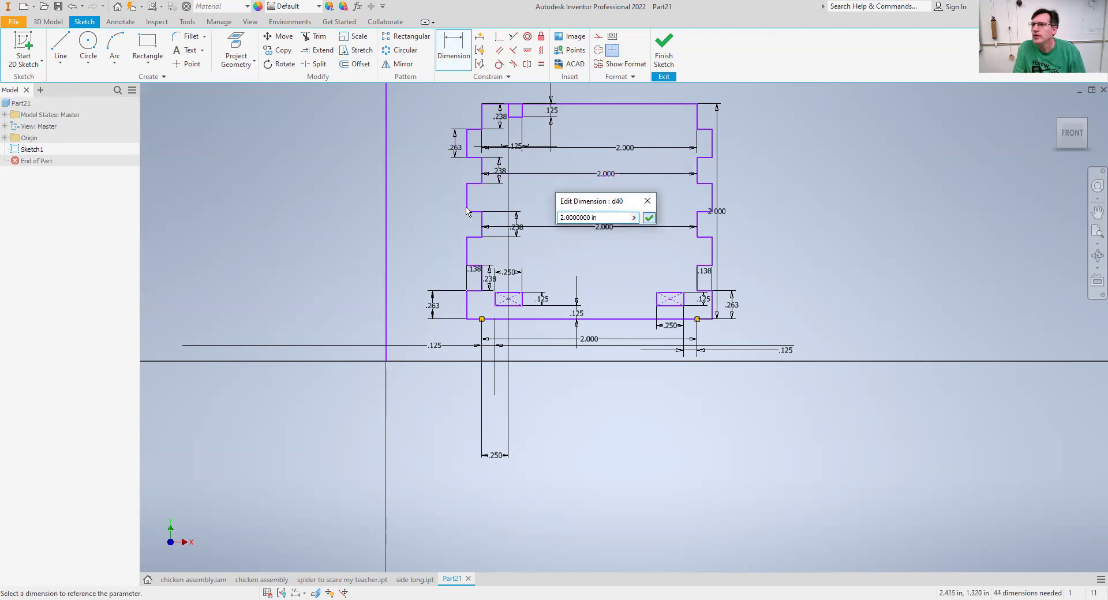
{"action": "left_click", "coordinate": [648, 217]}
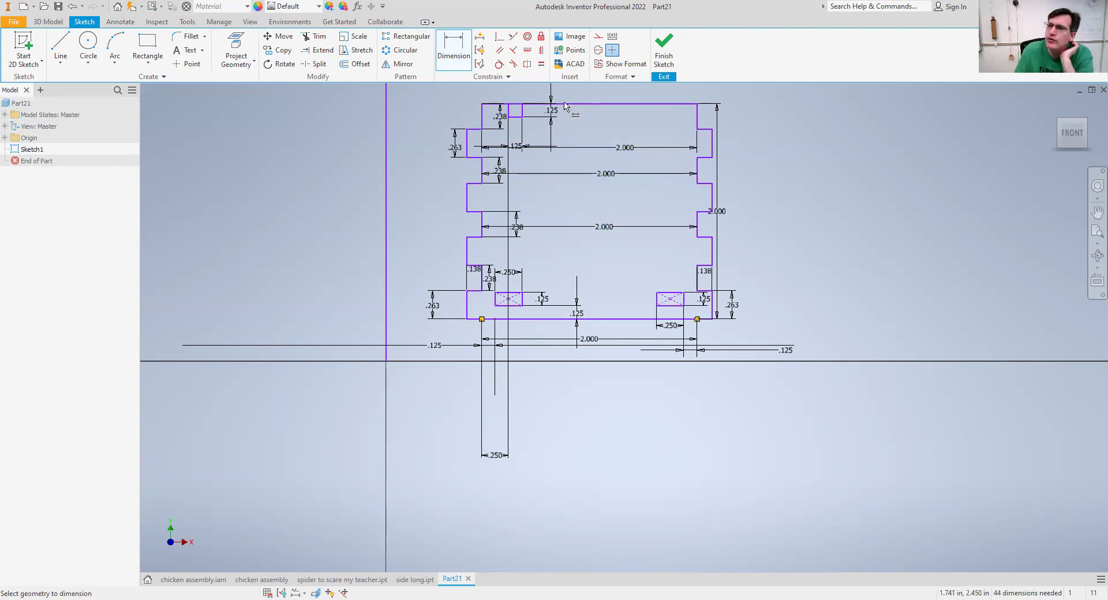
Step: Draw diagonals across the small top square and a circle centred on their crossing that passes through the square's corners
{"action": "scroll", "coordinate": [521, 89], "scroll_direction": "up", "scroll_amount": 5}
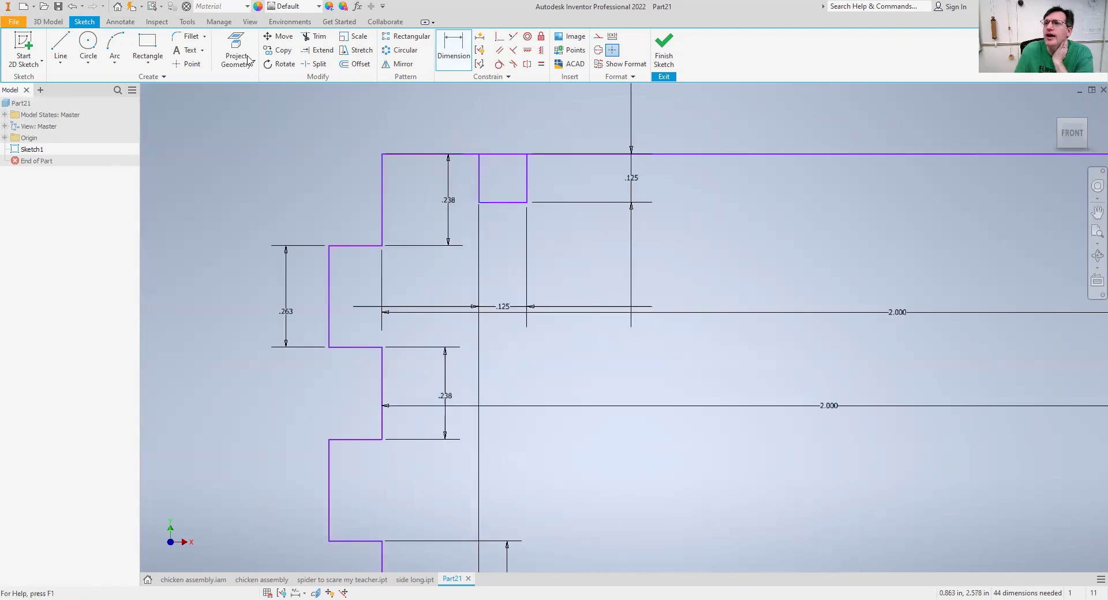
{"action": "left_click", "coordinate": [89, 45]}
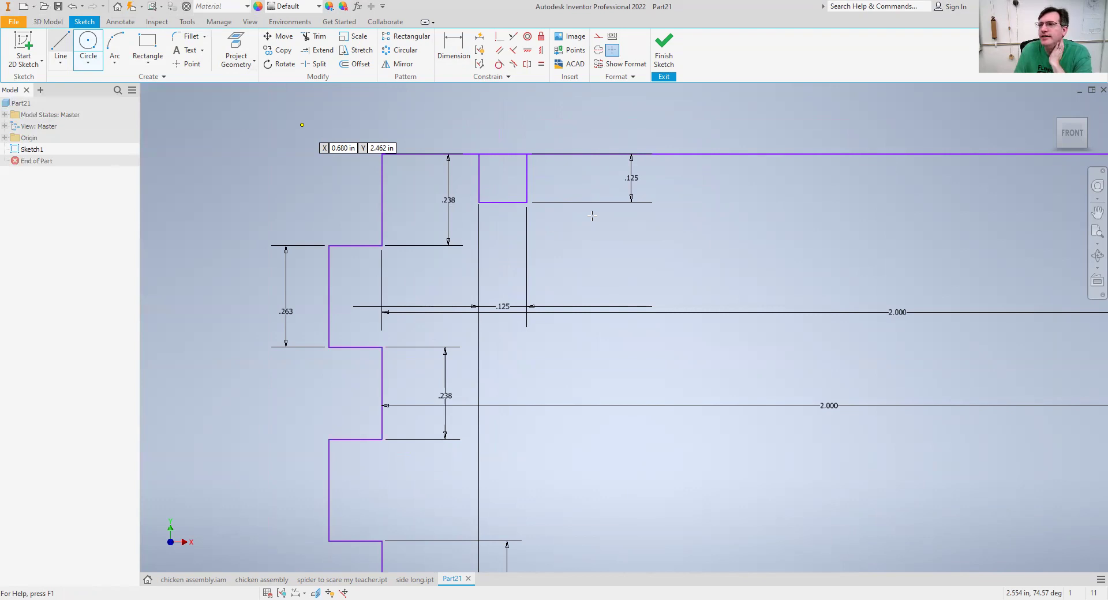
{"action": "right_click", "coordinate": [609, 123]}
{"action": "left_click", "coordinate": [528, 116]}
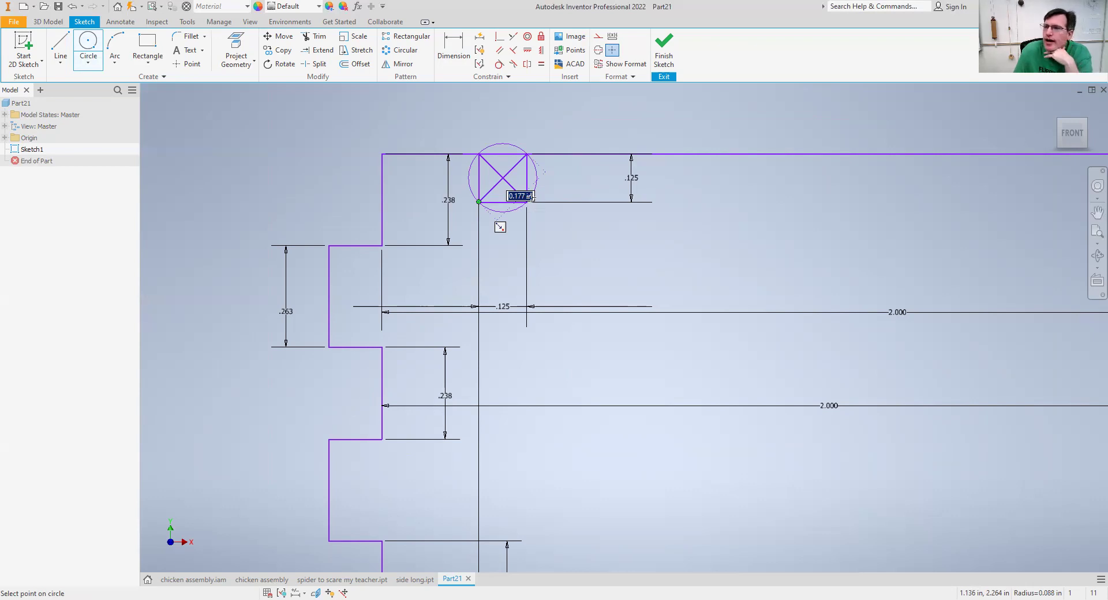
{"action": "left_click", "coordinate": [522, 212]}
{"action": "scroll", "coordinate": [523, 212], "scroll_direction": "down", "scroll_amount": 2}
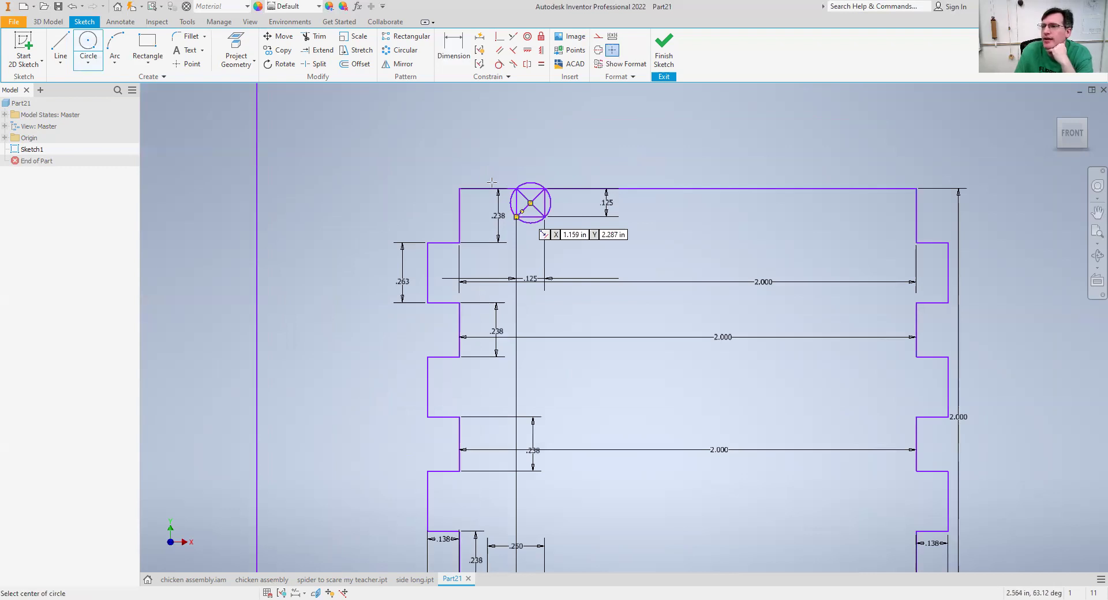
Step: Draw a concentric circle 0.4 in in diameter around the small circle on the panel's top edge
{"action": "left_click", "coordinate": [530, 202]}
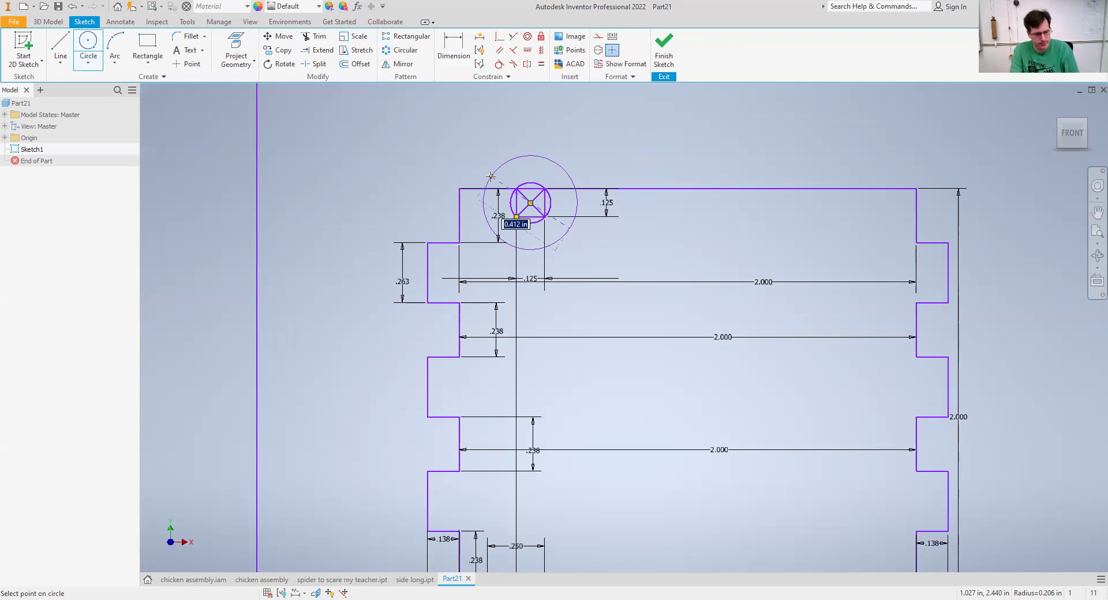
{"action": "type", "text": ".4"}
{"action": "key", "text": "Tab"}
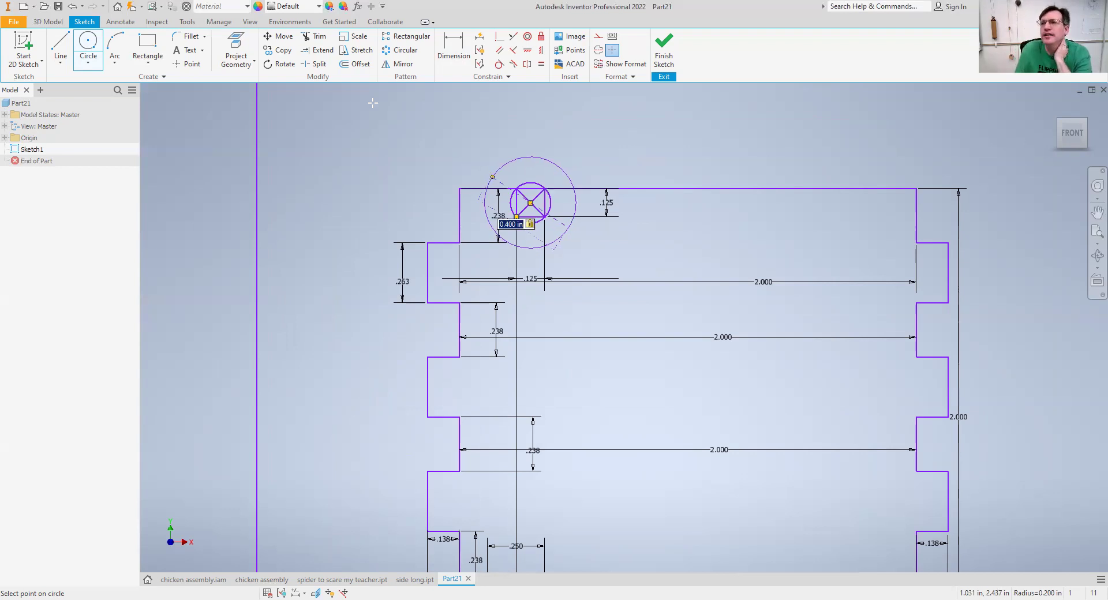
{"action": "key", "text": "Return"}
Step: Trim the panel's top edge inside the 0.4 in circle on both sides of the square, and trim that circle's part below the edge
{"action": "left_click", "coordinate": [317, 36]}
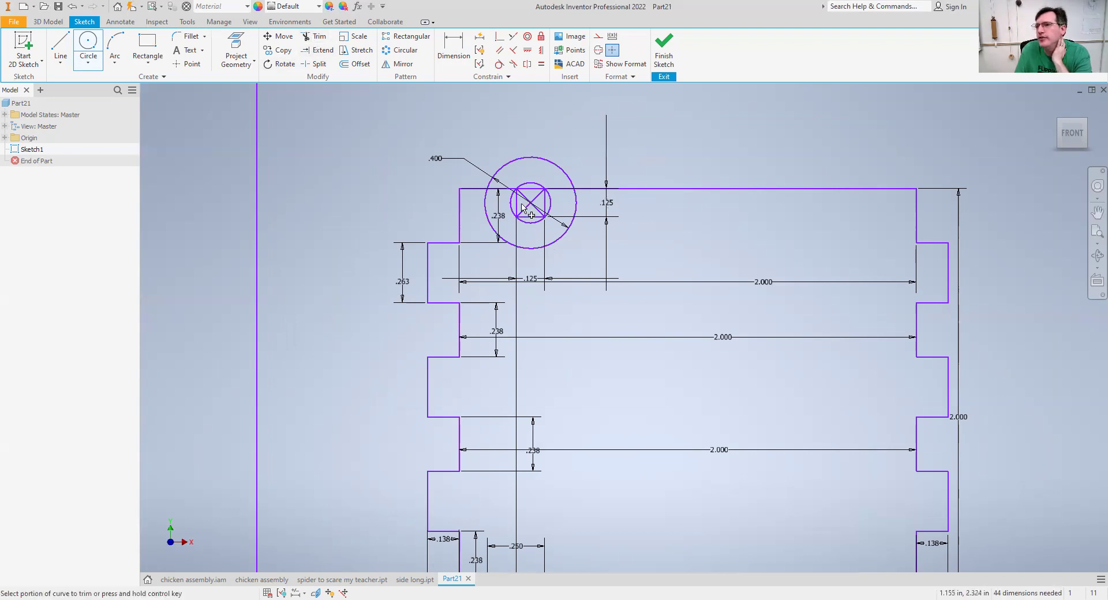
{"action": "left_click", "coordinate": [495, 189]}
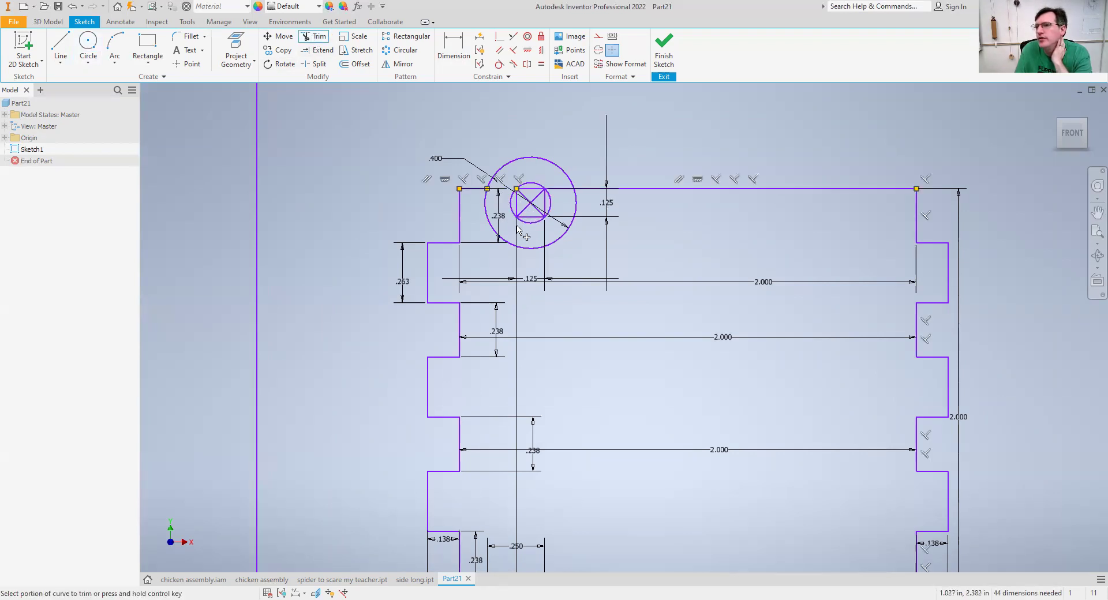
{"action": "left_click", "coordinate": [560, 189]}
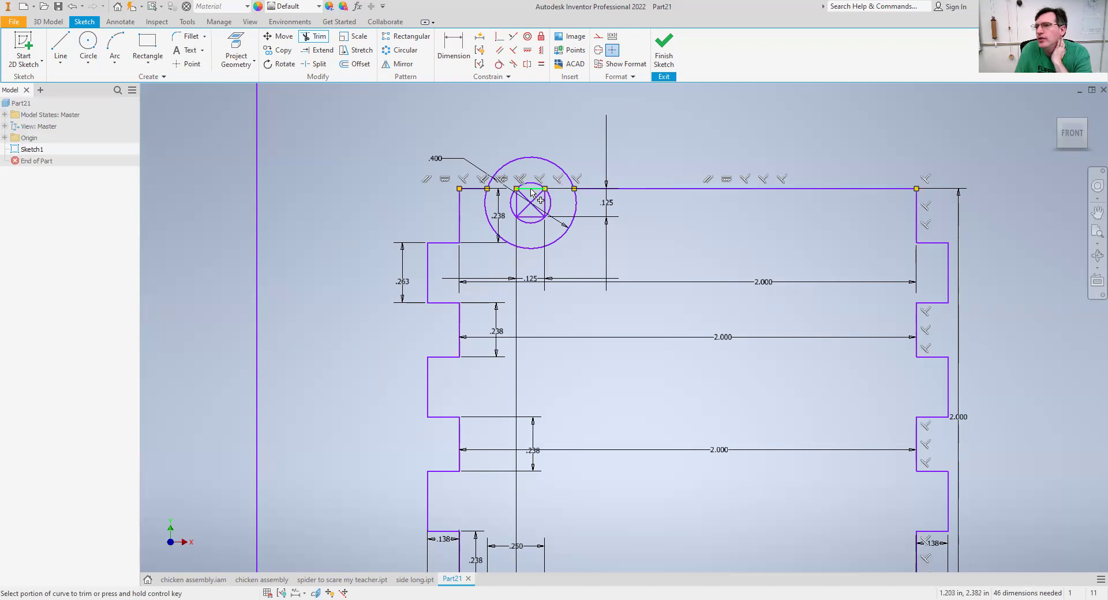
{"action": "left_click", "coordinate": [532, 191]}
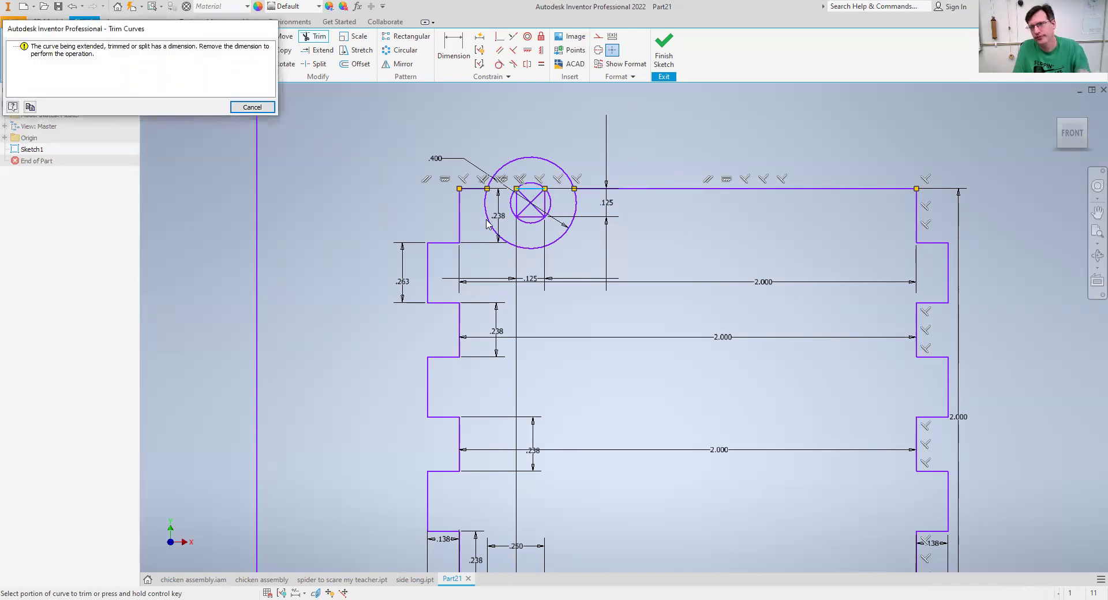
{"action": "key", "text": "Escape"}
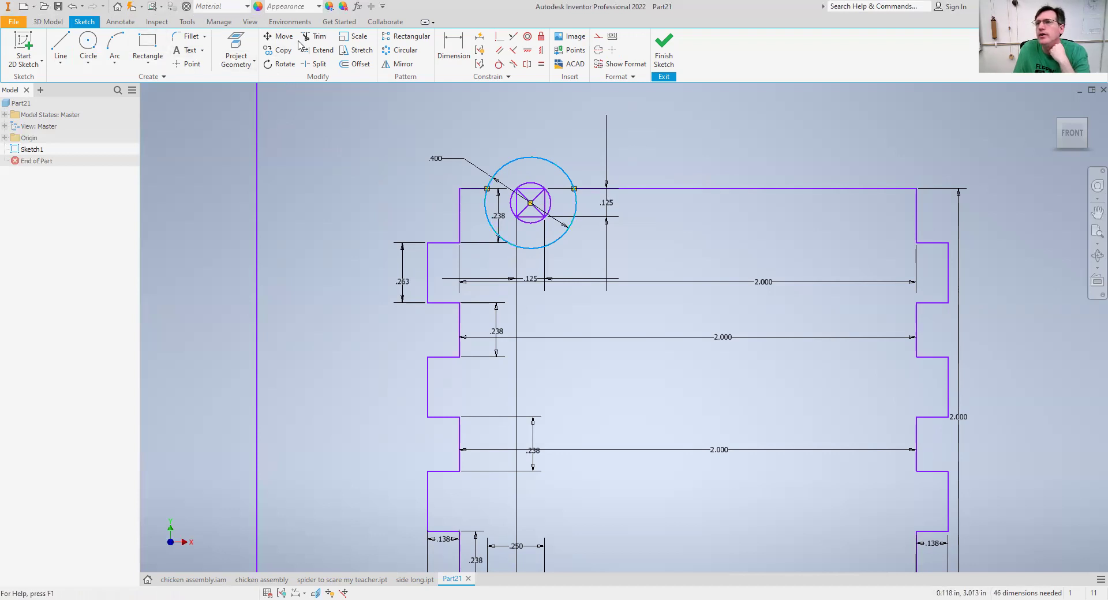
{"action": "key", "text": "x"}
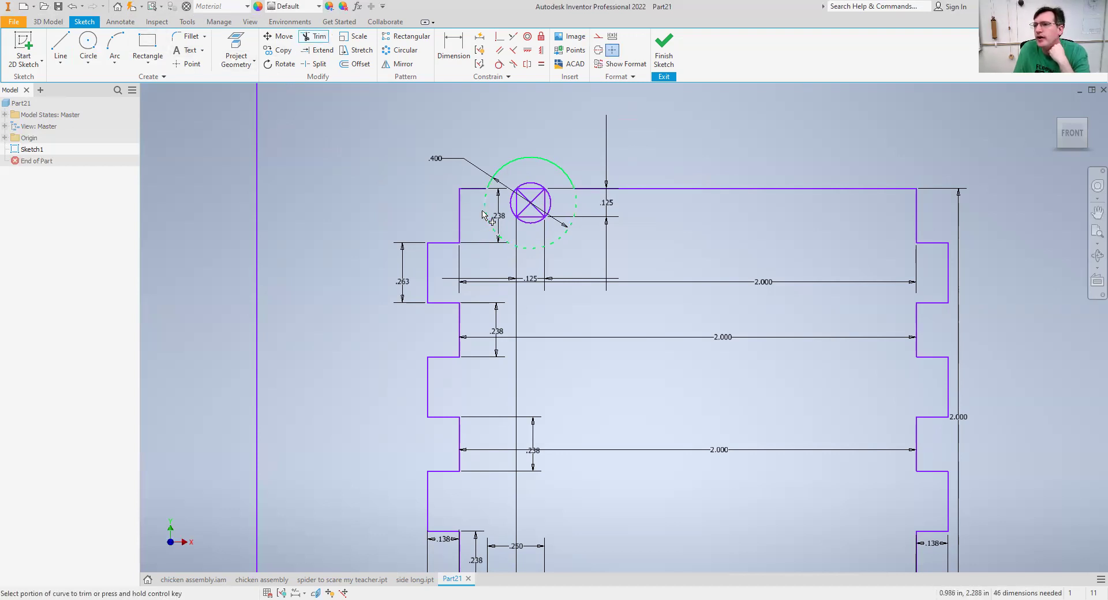
{"action": "left_click", "coordinate": [483, 213]}
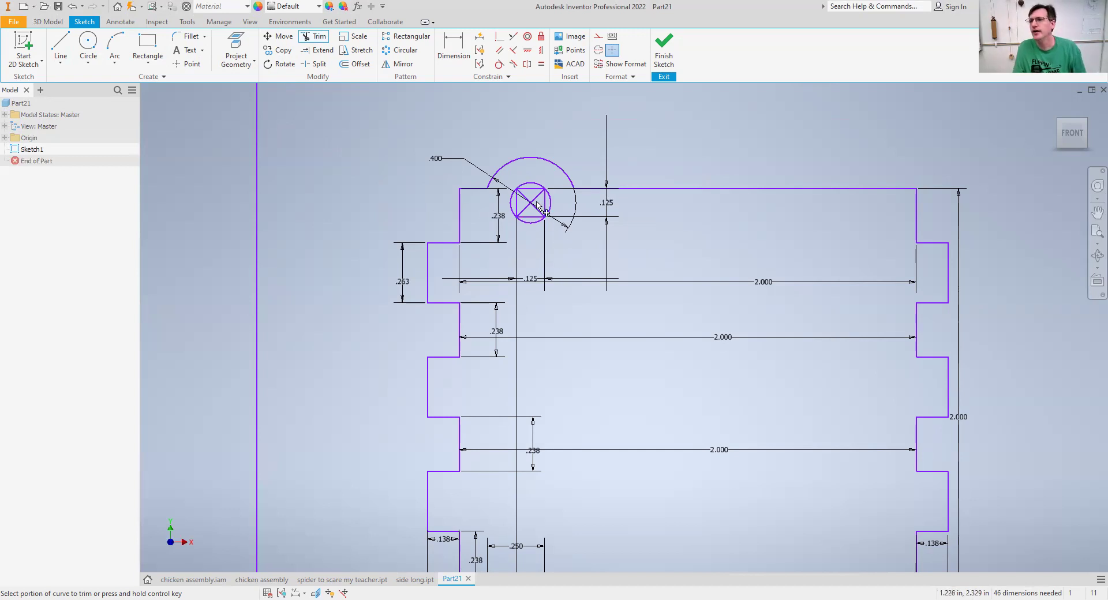
Step: Trim away the upper halves of both diagonals inside the small square
{"action": "scroll", "coordinate": [534, 206], "scroll_direction": "up", "scroll_amount": 5}
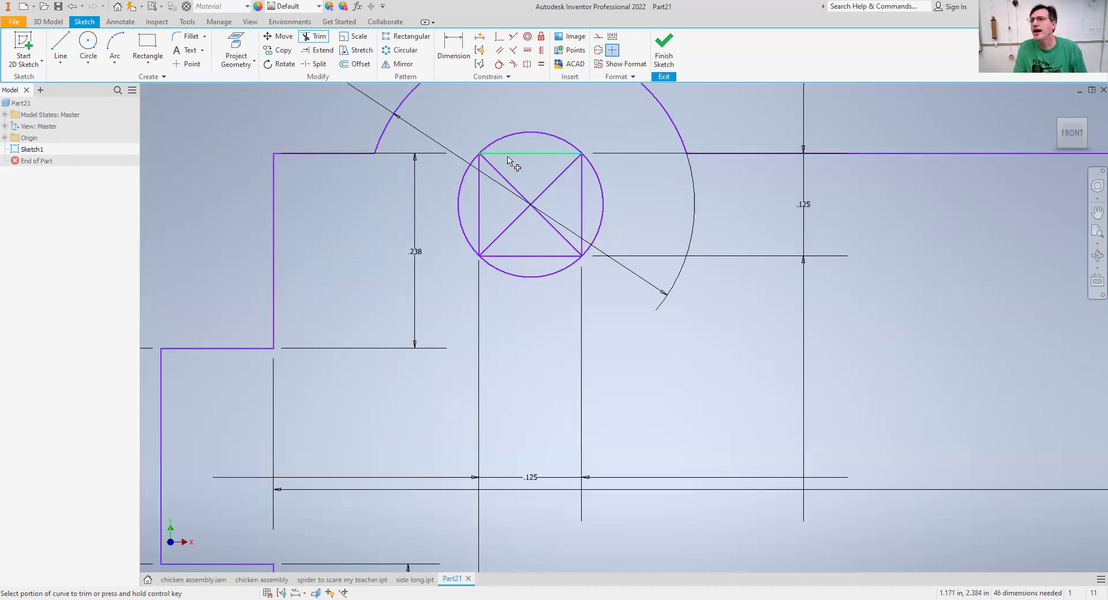
{"action": "left_click", "coordinate": [507, 180]}
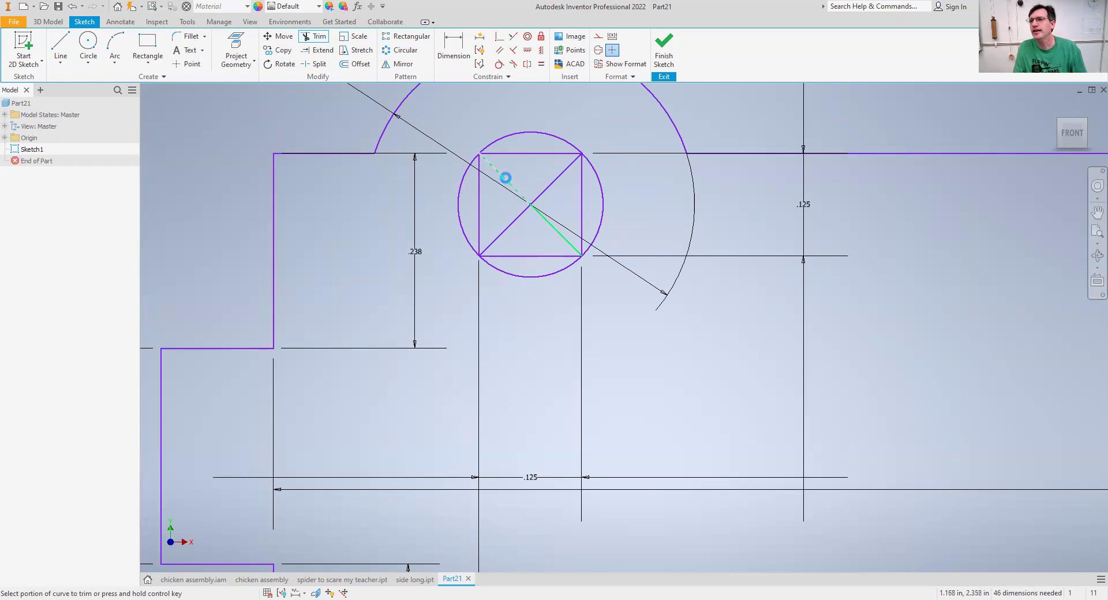
{"action": "left_click", "coordinate": [561, 197]}
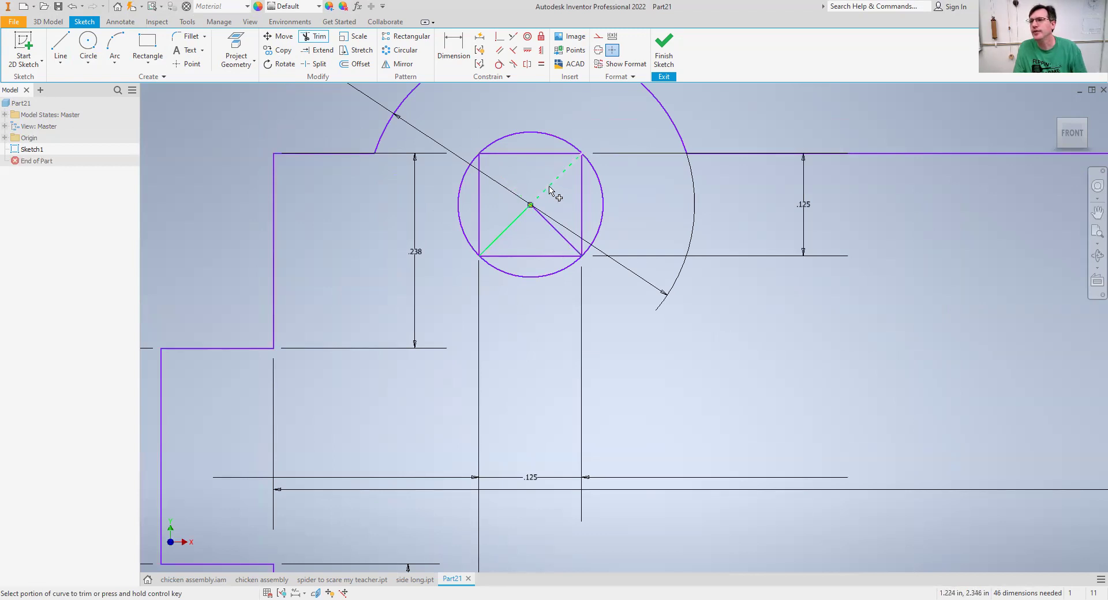
{"action": "left_click", "coordinate": [548, 223]}
{"action": "key", "text": "Escape"}
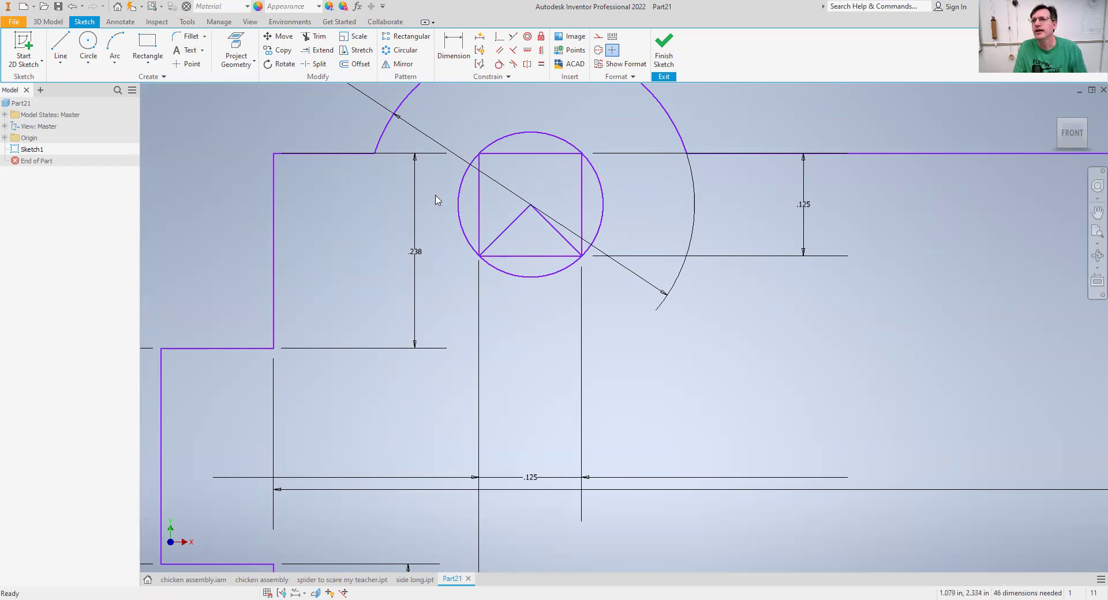
Step: Delete the remaining diagonal halves and all four sides of the small square, leaving the inner circle and outer arc
{"action": "right_click", "coordinate": [480, 213]}
{"action": "left_click", "coordinate": [482, 182]}
{"action": "right_click", "coordinate": [505, 230]}
{"action": "left_click", "coordinate": [504, 196]}
{"action": "left_click", "coordinate": [553, 228]}
{"action": "key", "text": "Delete"}
{"action": "left_click", "coordinate": [547, 257]}
{"action": "key", "text": "Delete"}
{"action": "left_click", "coordinate": [581, 202]}
{"action": "key", "text": "Delete"}
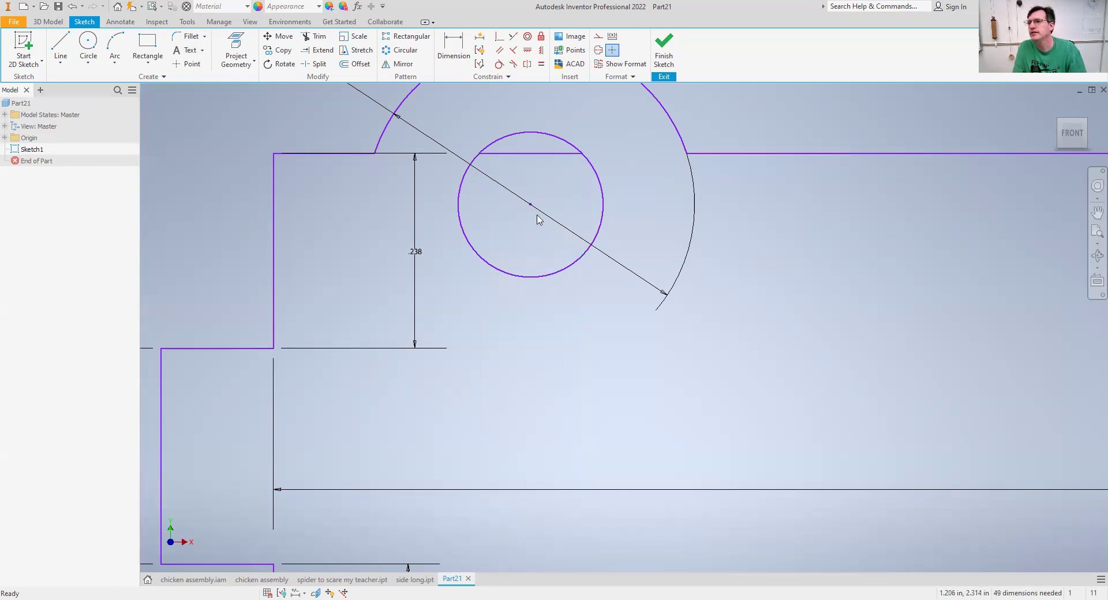
{"action": "left_click", "coordinate": [543, 155]}
{"action": "key", "text": "Delete"}
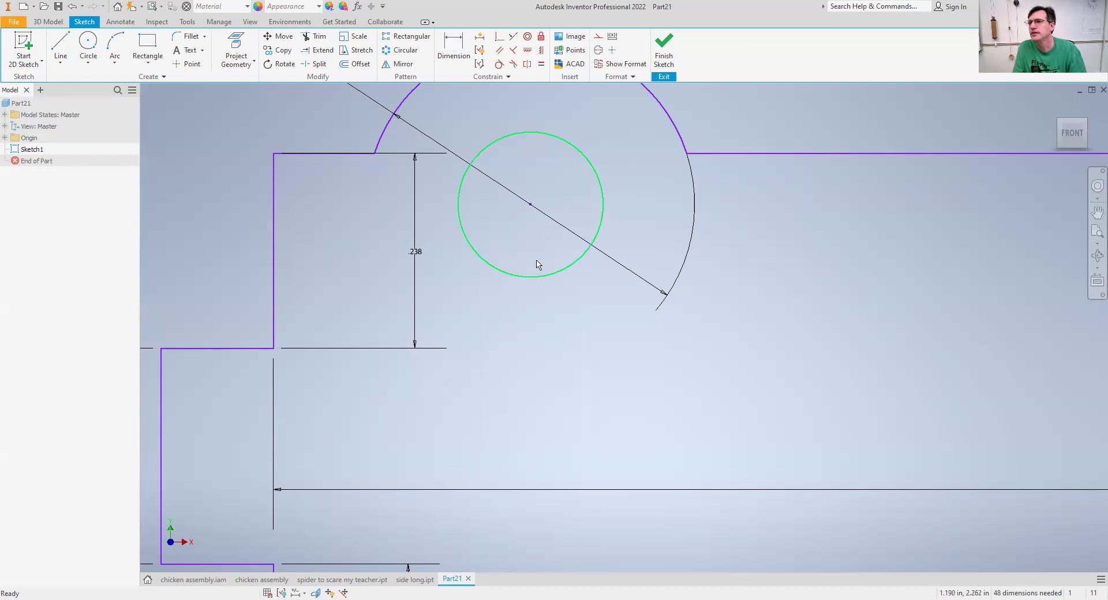
{"action": "left_click", "coordinate": [556, 227]}
{"action": "key", "text": "Delete"}
Step: Finish the finger-jointed panel sketch and return to the 3D model
{"action": "scroll", "coordinate": [574, 337], "scroll_direction": "down", "scroll_amount": 4}
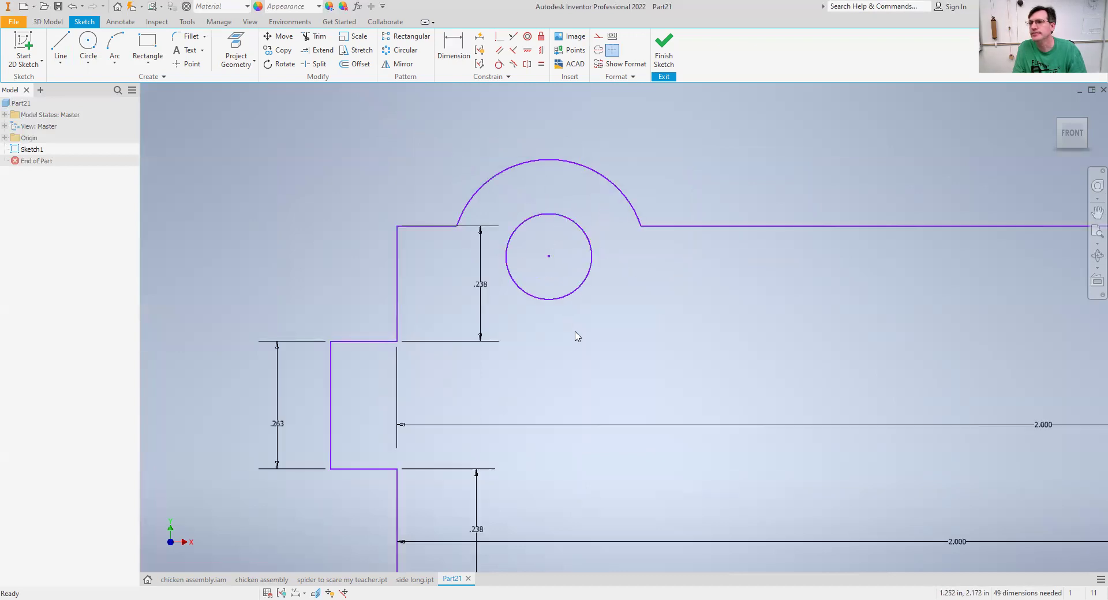
{"action": "middle_click_drag", "start_coordinate": [628, 339], "coordinate": [510, 314]}
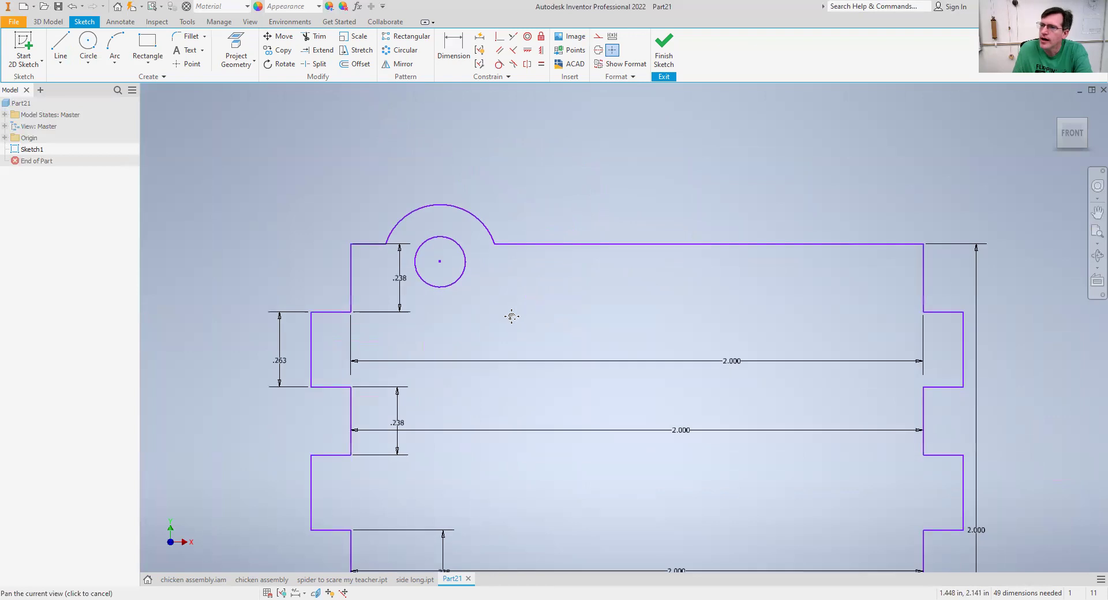
{"action": "scroll", "coordinate": [574, 353], "scroll_direction": "down", "scroll_amount": 4}
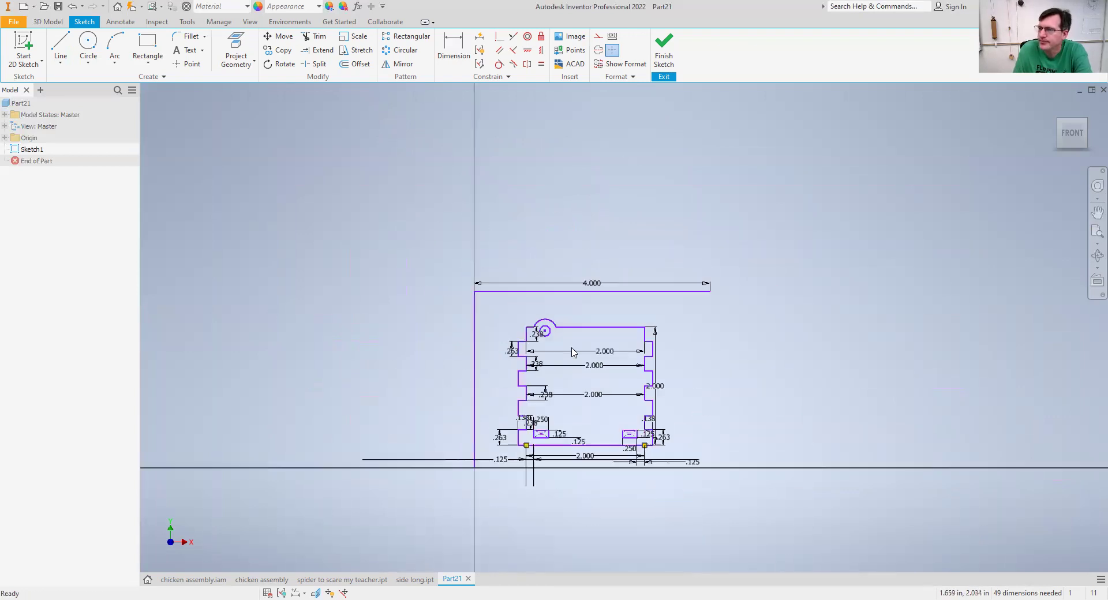
{"action": "scroll", "coordinate": [574, 375], "scroll_direction": "up", "scroll_amount": 2}
{"action": "left_click", "coordinate": [658, 52]}
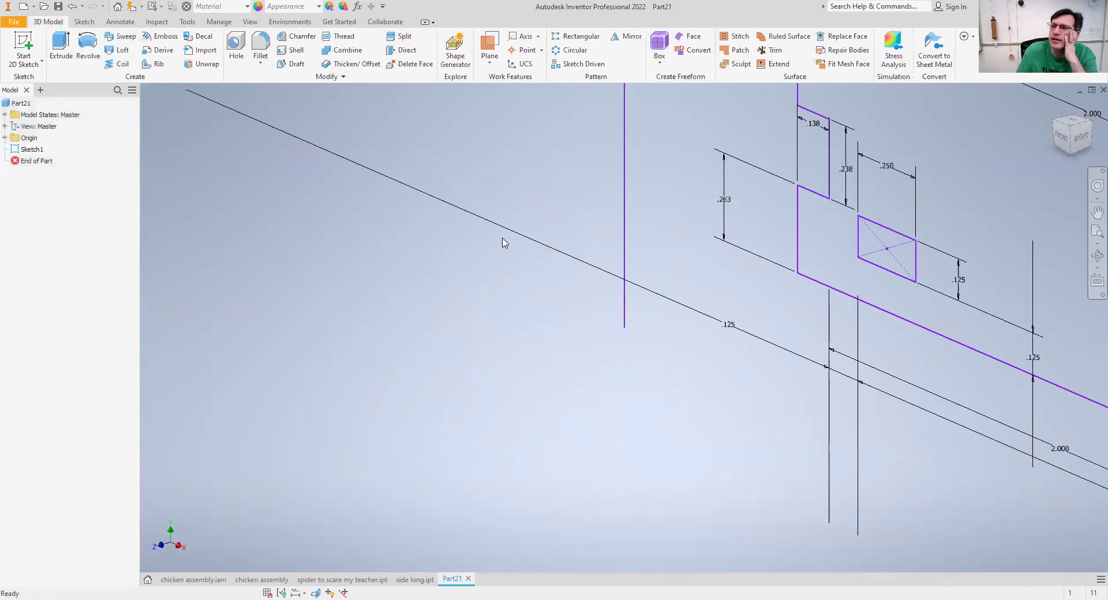
Step: Extrude the finger-jointed panel profile 1/8 in, leaving the hinge hole and the two bottom slots open
{"action": "left_click", "coordinate": [63, 45]}
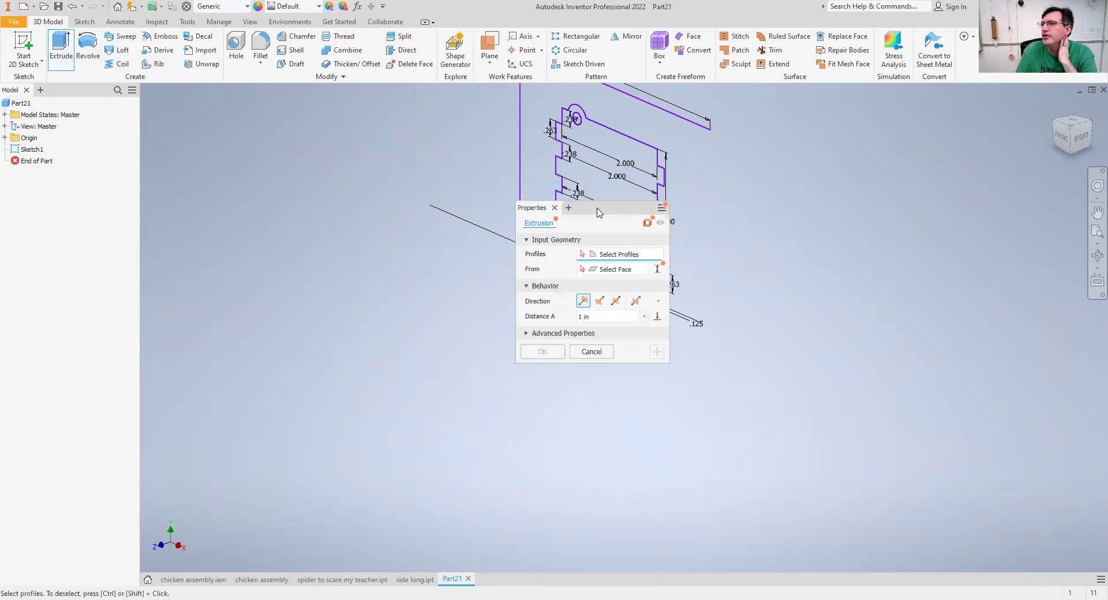
{"action": "left_click_drag", "start_coordinate": [592, 213], "coordinate": [797, 264]}
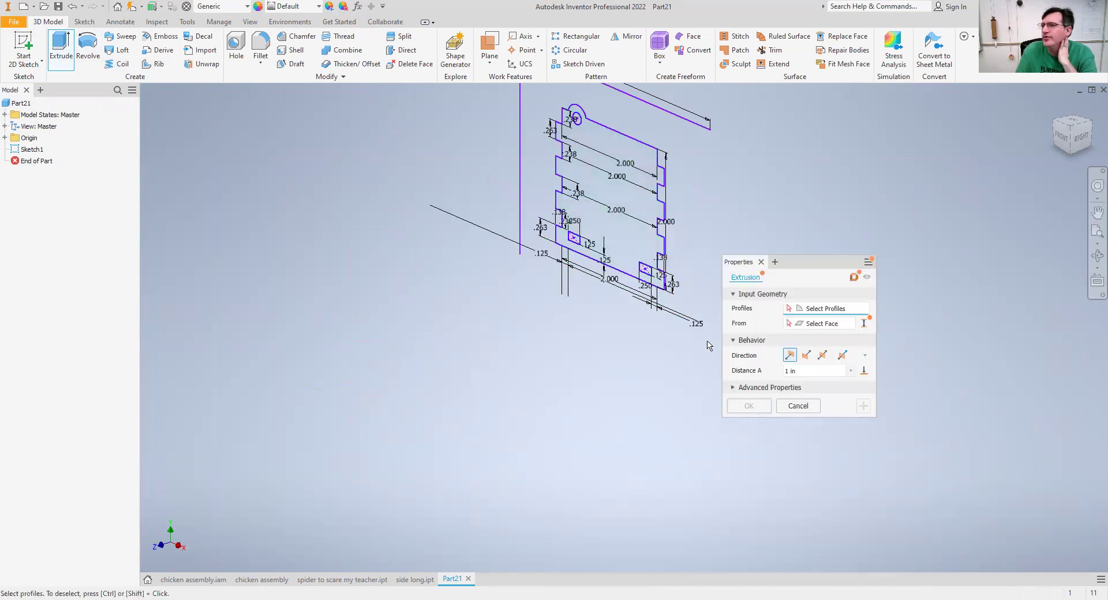
{"action": "left_click", "coordinate": [617, 230]}
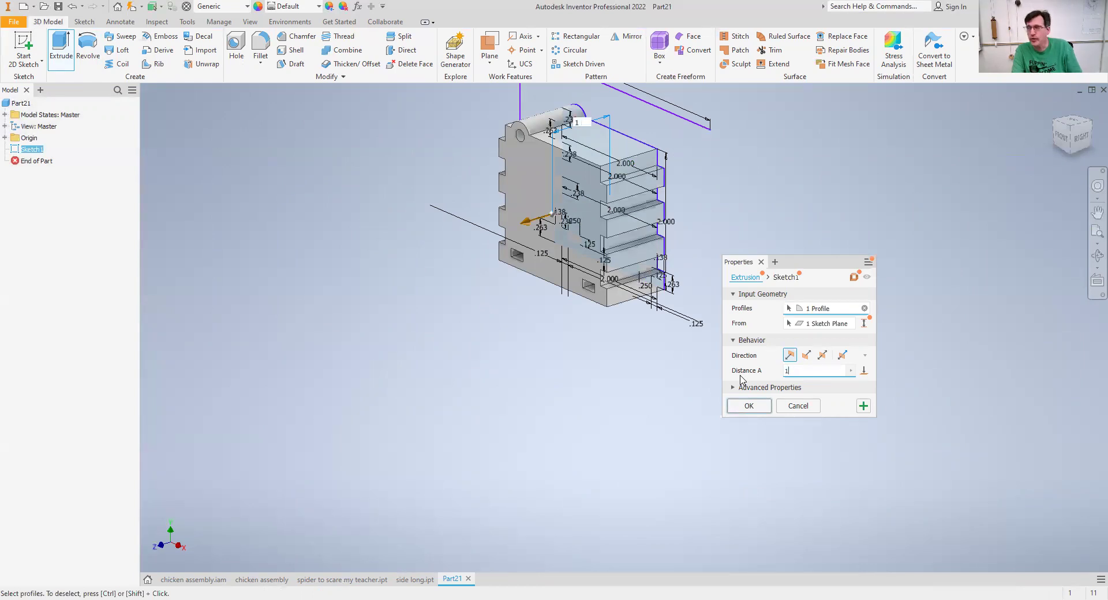
{"action": "type", "text": "/8"}
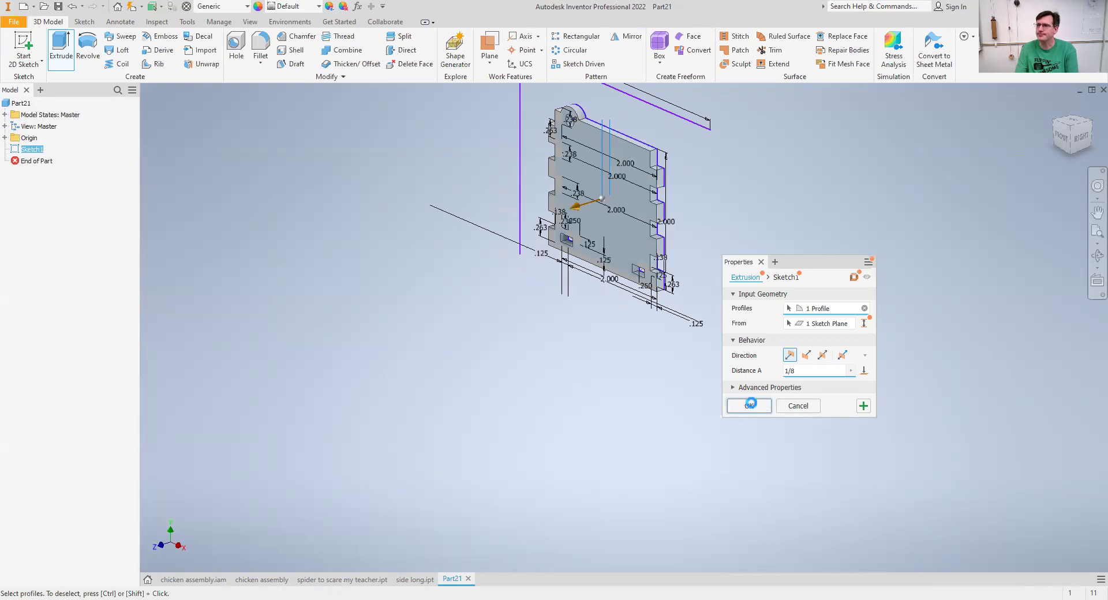
{"action": "key", "text": "Return"}
{"action": "middle_click_drag", "start_coordinate": [569, 346], "coordinate": [546, 409]}
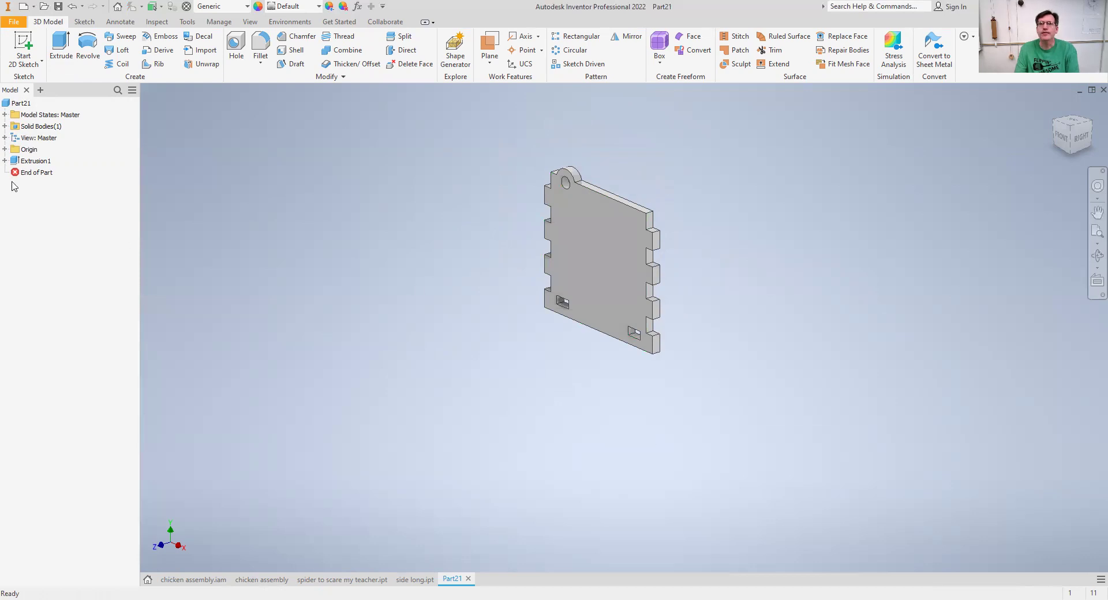
Step: Reopen the extrusion's sketch and draw two similar-sized circles as eyes in the upper part of the panel
{"action": "left_click", "coordinate": [4, 161]}
{"action": "double_click", "coordinate": [39, 172]}
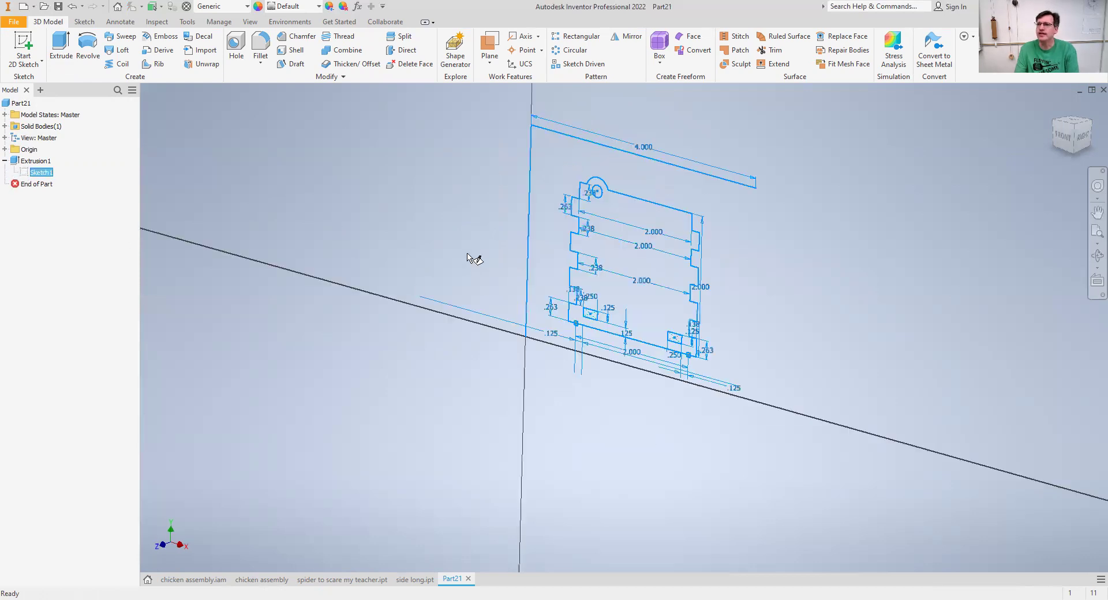
{"action": "left_click", "coordinate": [87, 46]}
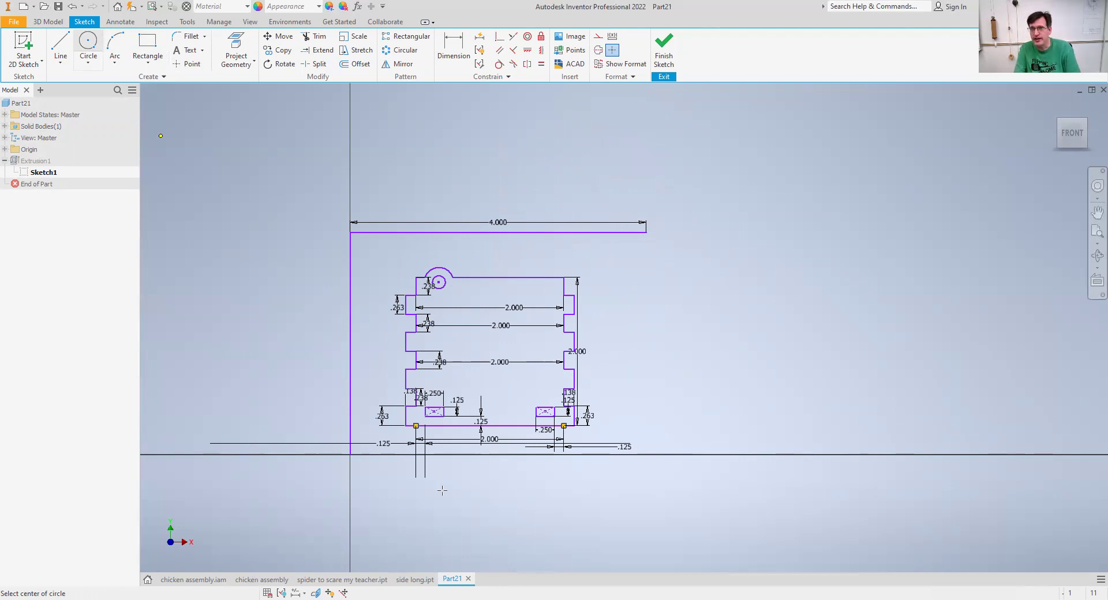
{"action": "left_click", "coordinate": [459, 314]}
{"action": "left_click", "coordinate": [471, 314]}
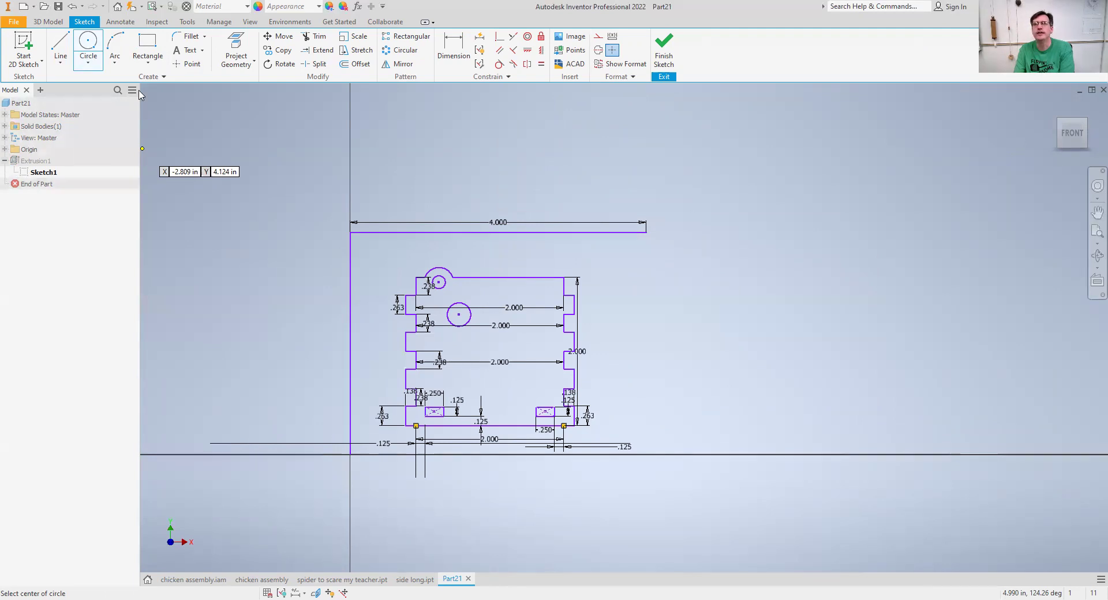
Step: Draw a three-point arc slot as a smile below the two eye circles and finish the sketch
{"action": "left_click", "coordinate": [152, 64]}
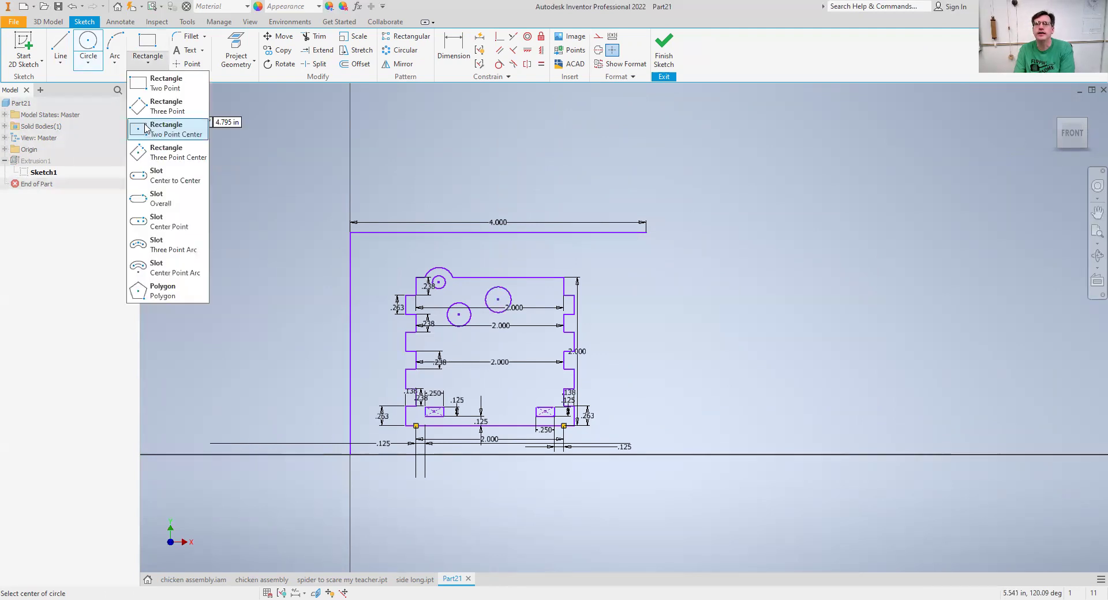
{"action": "left_click", "coordinate": [146, 249]}
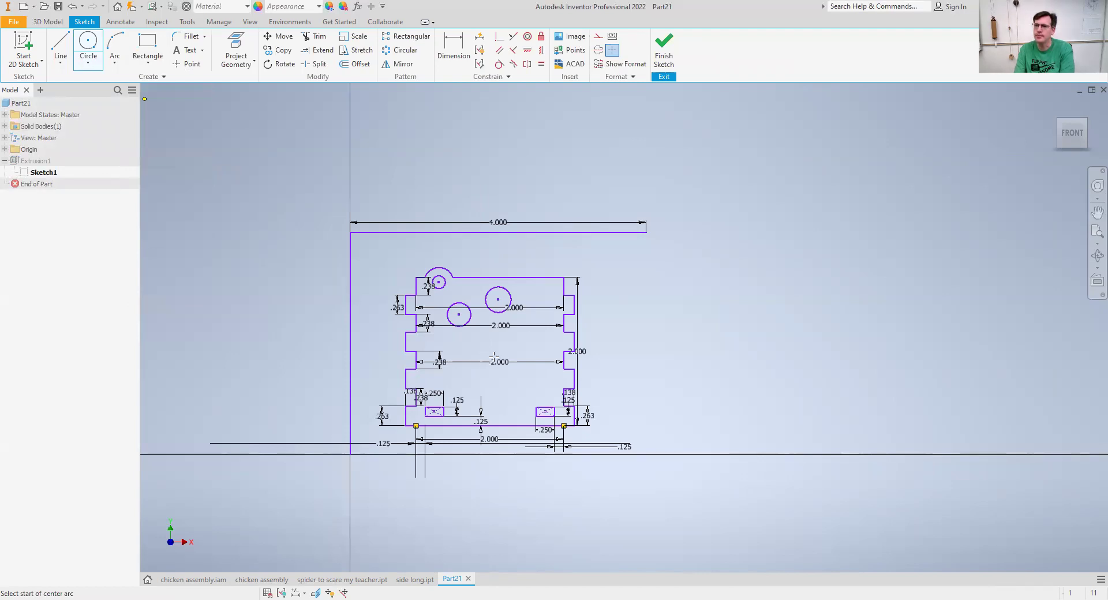
{"action": "left_click", "coordinate": [663, 49]}
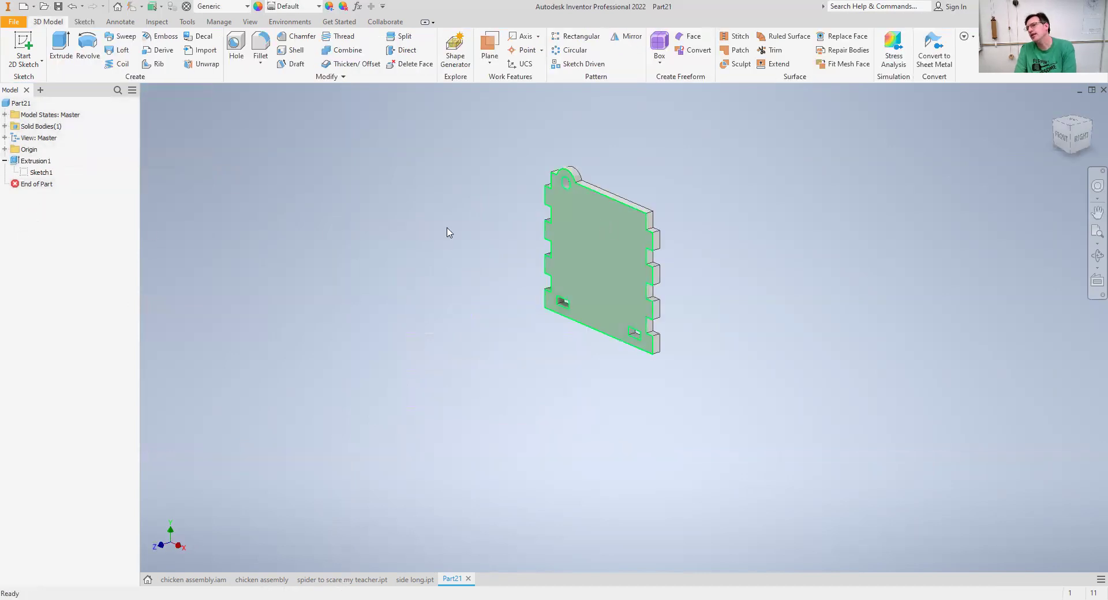
Step: Edit the panel's extrusion to exclude the two eye circles and the smile slot, cutting them through the panel
{"action": "double_click", "coordinate": [41, 172]}
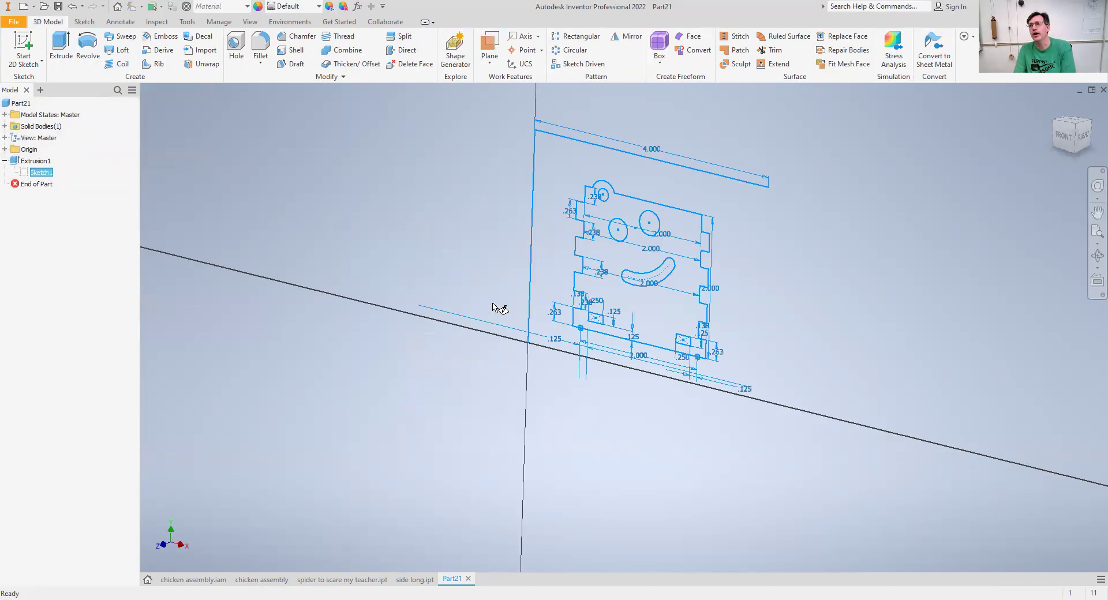
{"action": "left_click", "coordinate": [651, 49]}
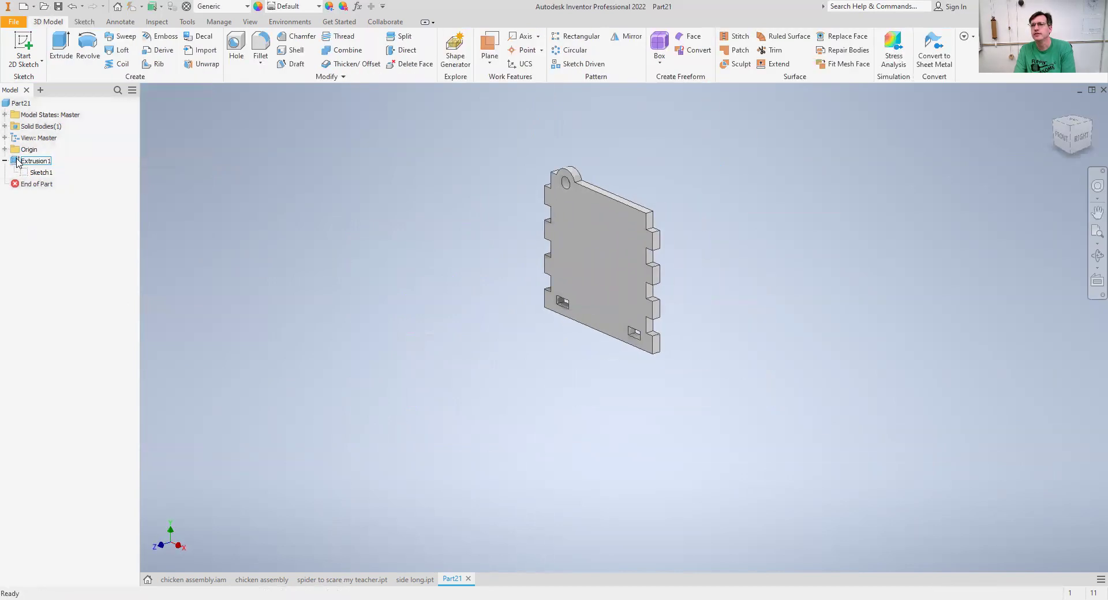
{"action": "double_click", "coordinate": [579, 263]}
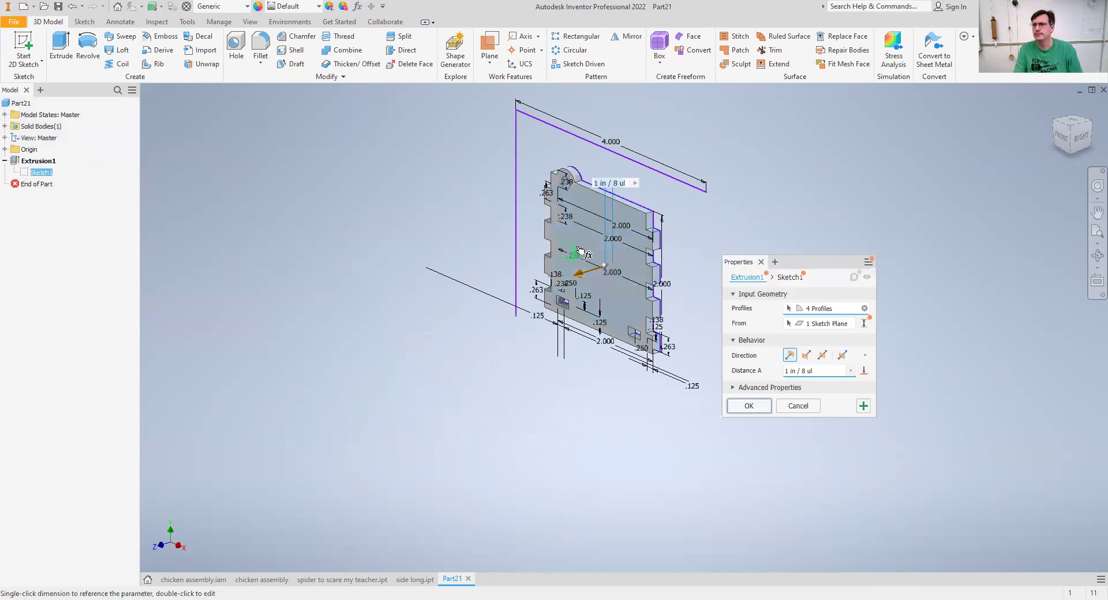
{"action": "left_click", "coordinate": [613, 217]}
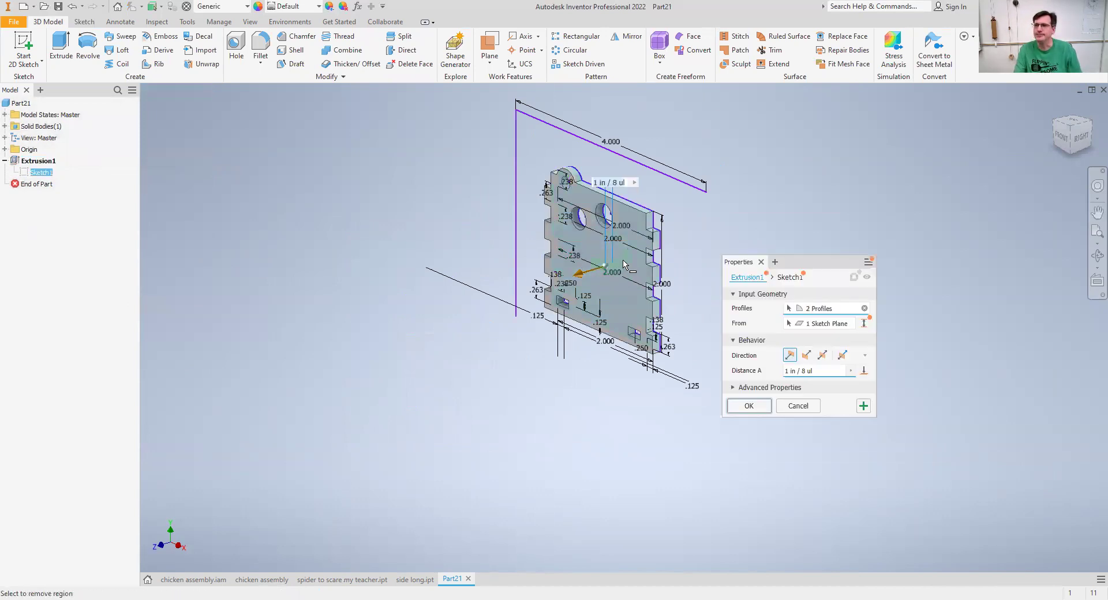
{"action": "left_click", "coordinate": [623, 263]}
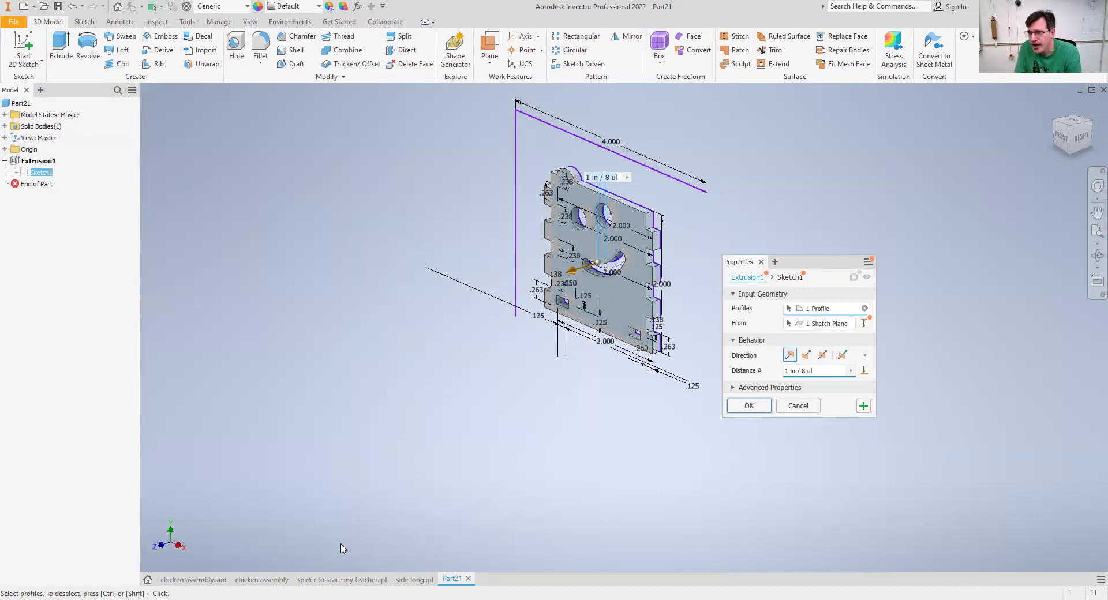
{"action": "key", "text": "Return"}
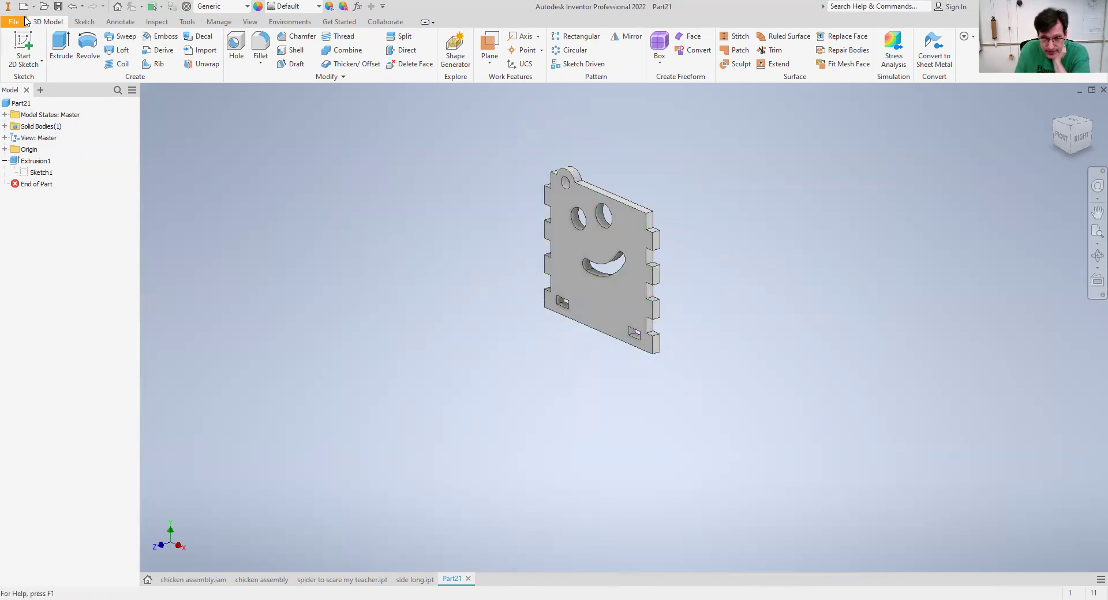
Step: Save the part as "side short" in the Downloads folder
{"action": "left_click", "coordinate": [59, 9]}
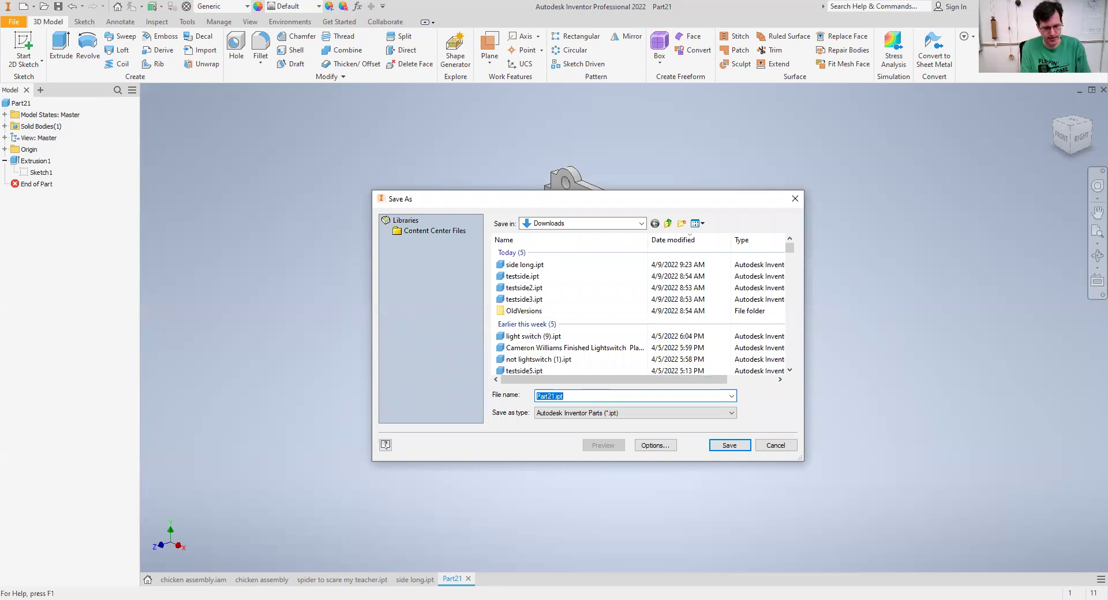
{"action": "type", "text": "side short"}
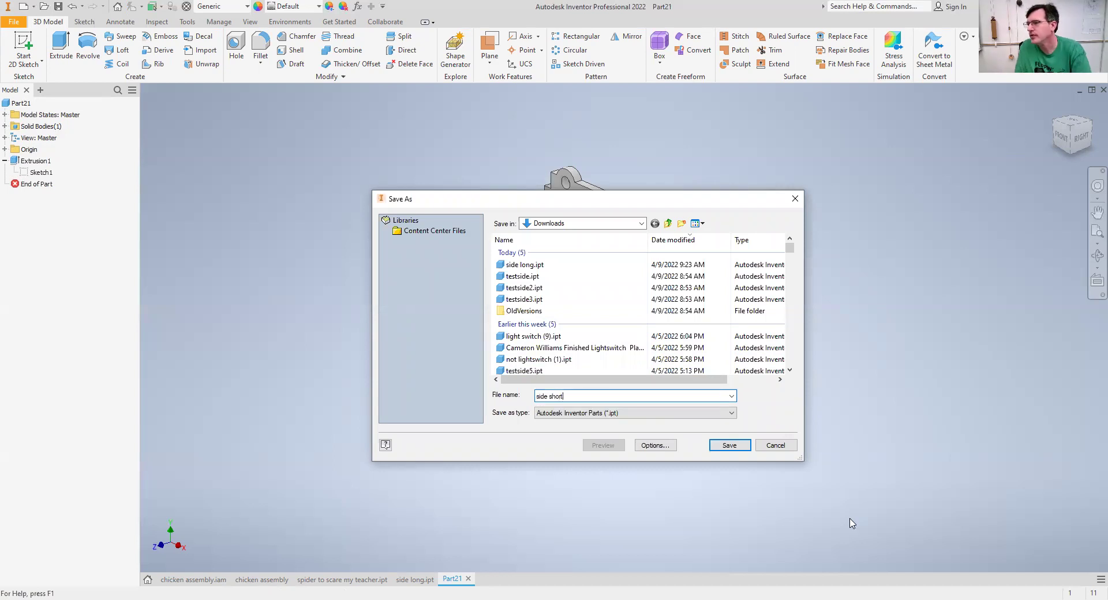
{"action": "left_click", "coordinate": [730, 445]}
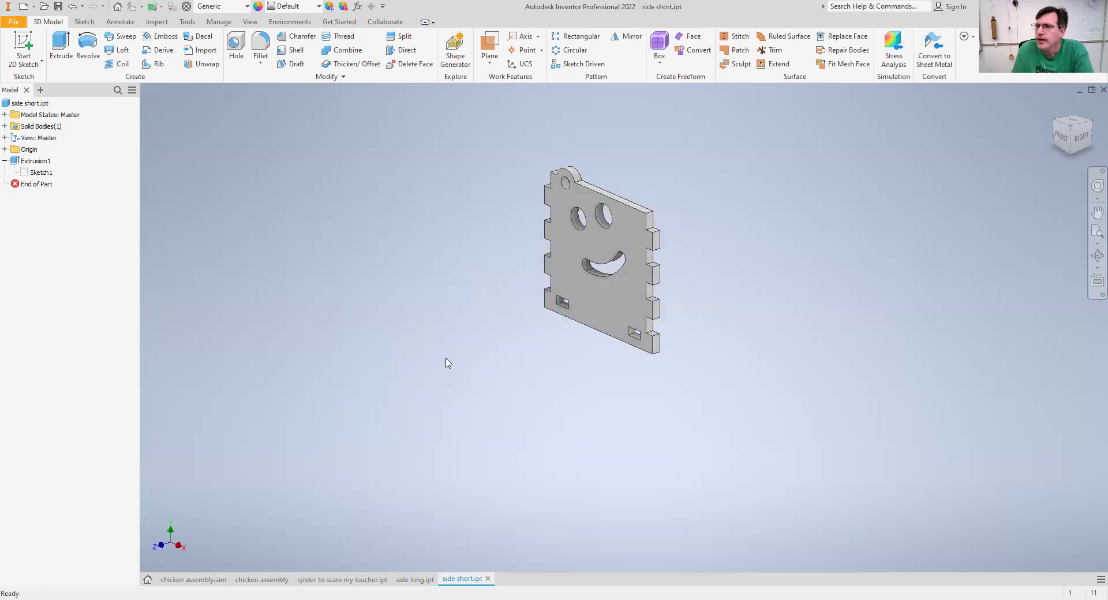